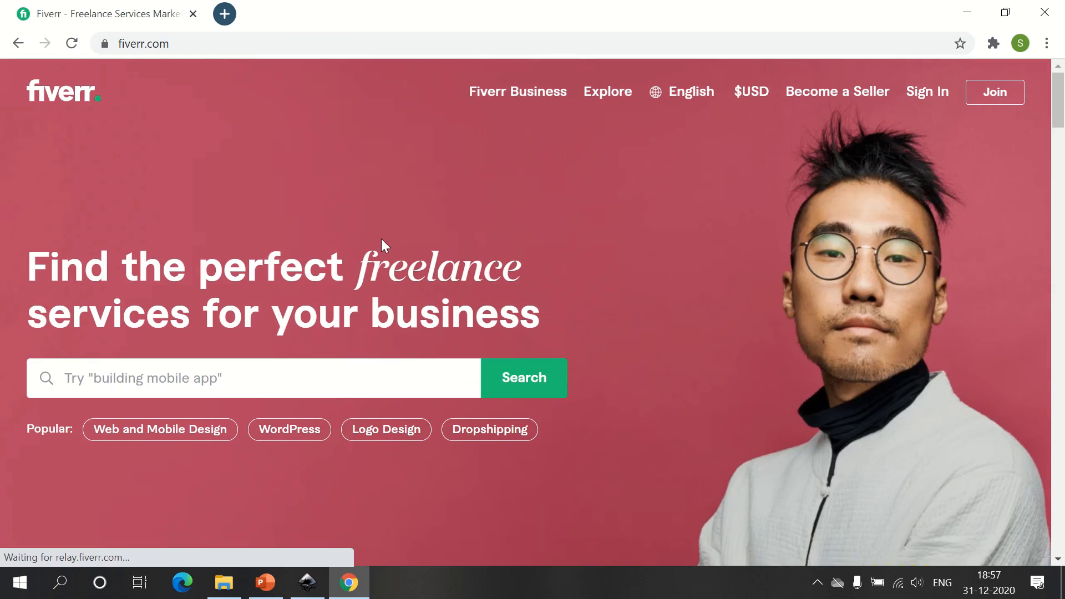
# - Search Fiverr's services for "youtube thumbnail" using the suggested search term
pyautogui.scroll(-1, 357, 210)
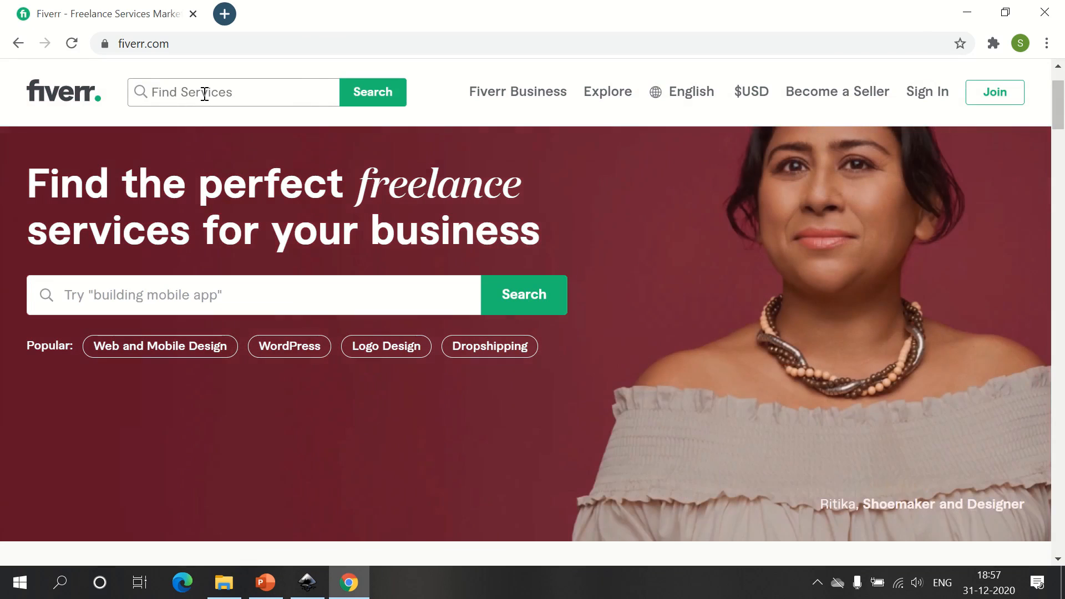
pyautogui.write('you')
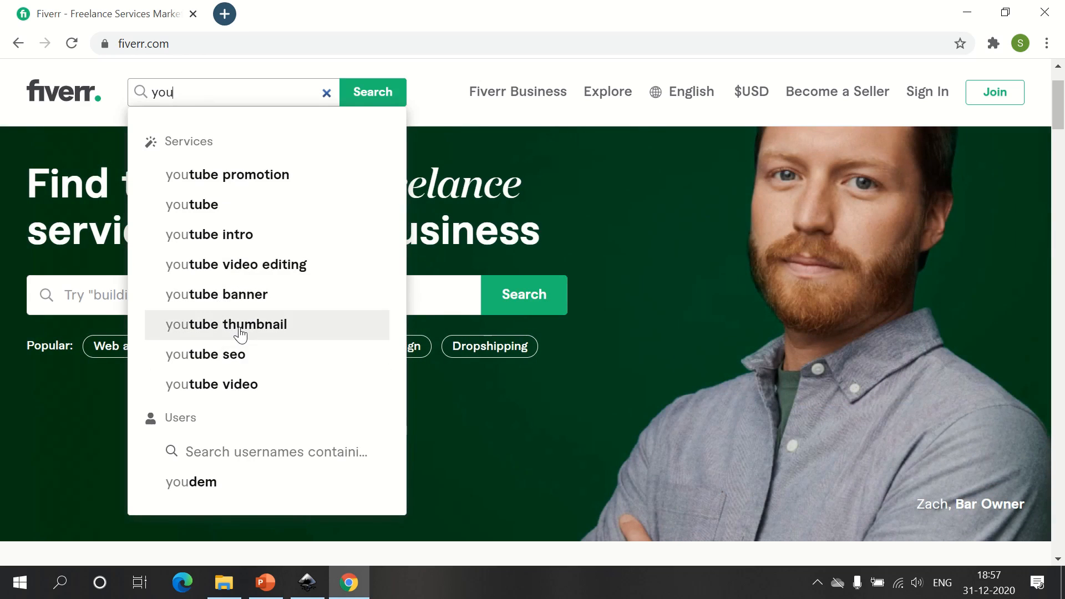
pyautogui.click(238, 327)
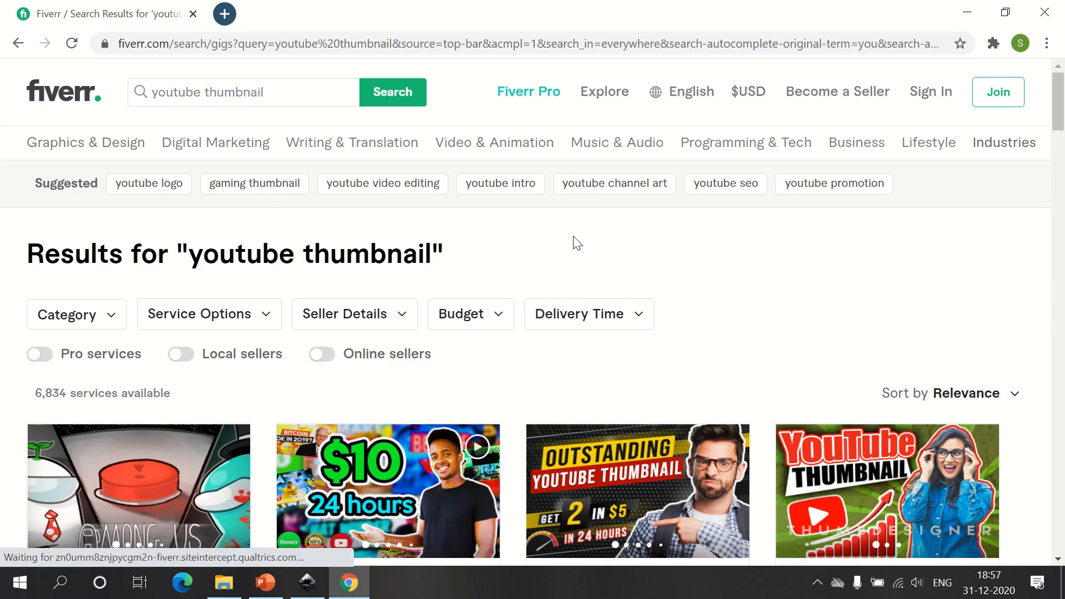
# - Examine the YouTube thumbnail gigs in the results, comparing their designs, seller levels, ratings and starting prices
pyautogui.scroll(-8, 768, 271)
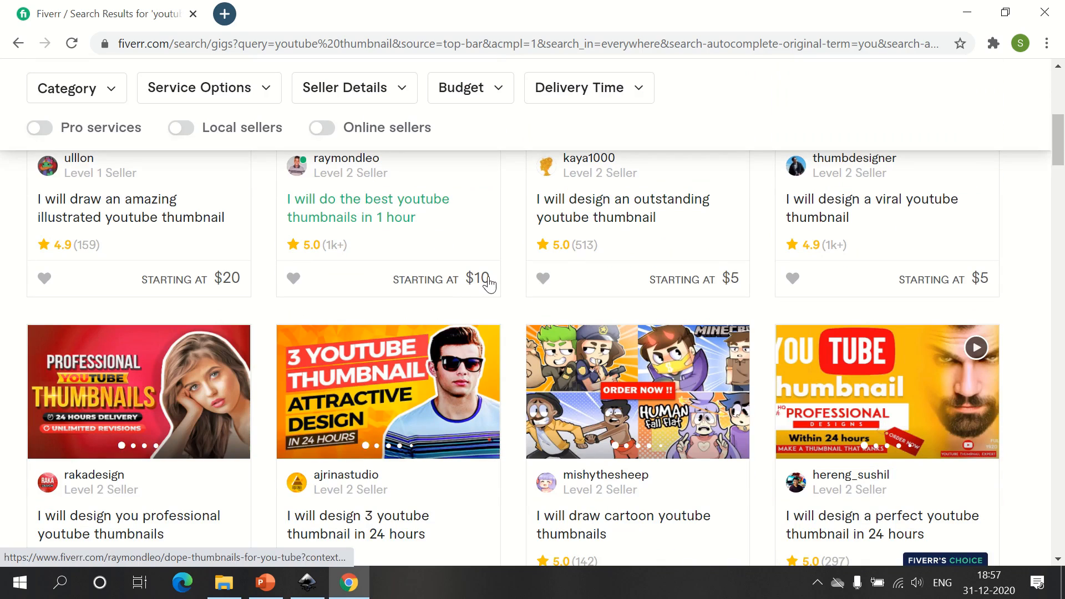
pyautogui.scroll(-2, 741, 285)
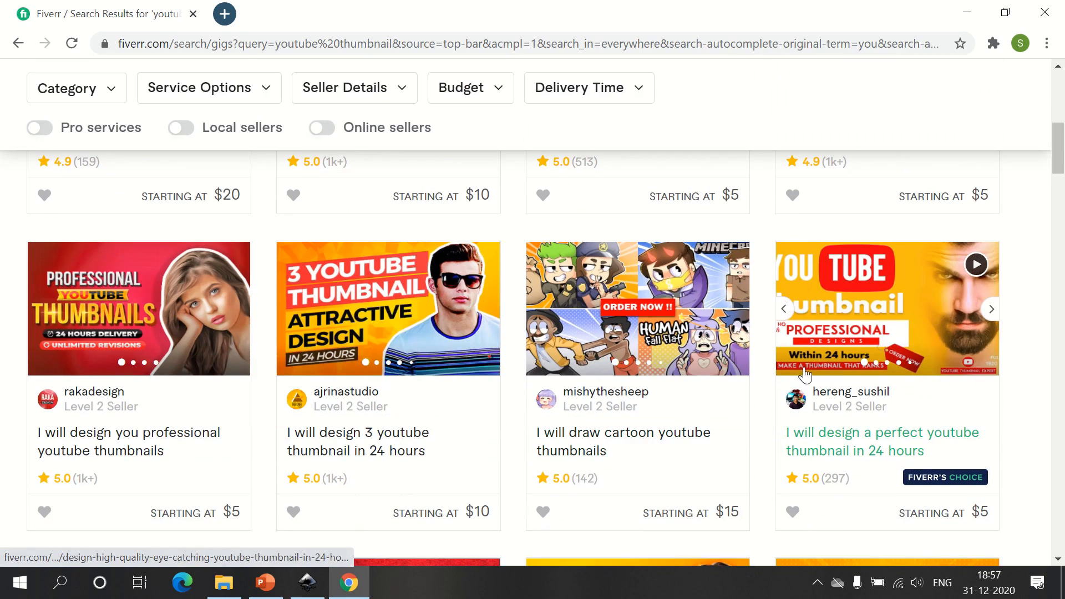
pyautogui.scroll(-2, 852, 373)
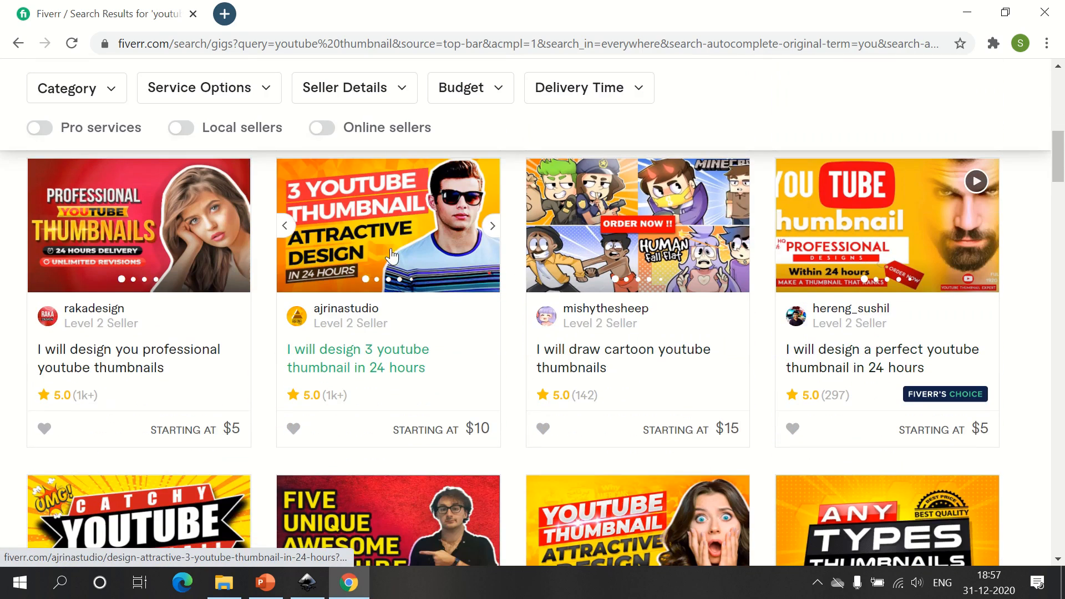
pyautogui.scroll(-2, 494, 299)
pyautogui.scroll(-1, 638, 311)
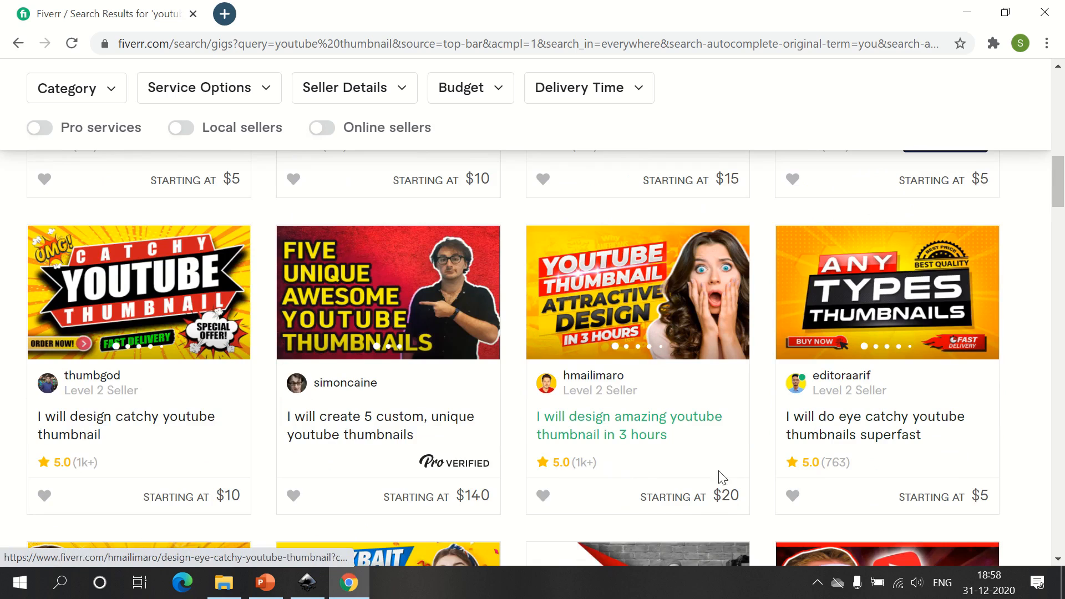
pyautogui.scroll(-2, 718, 405)
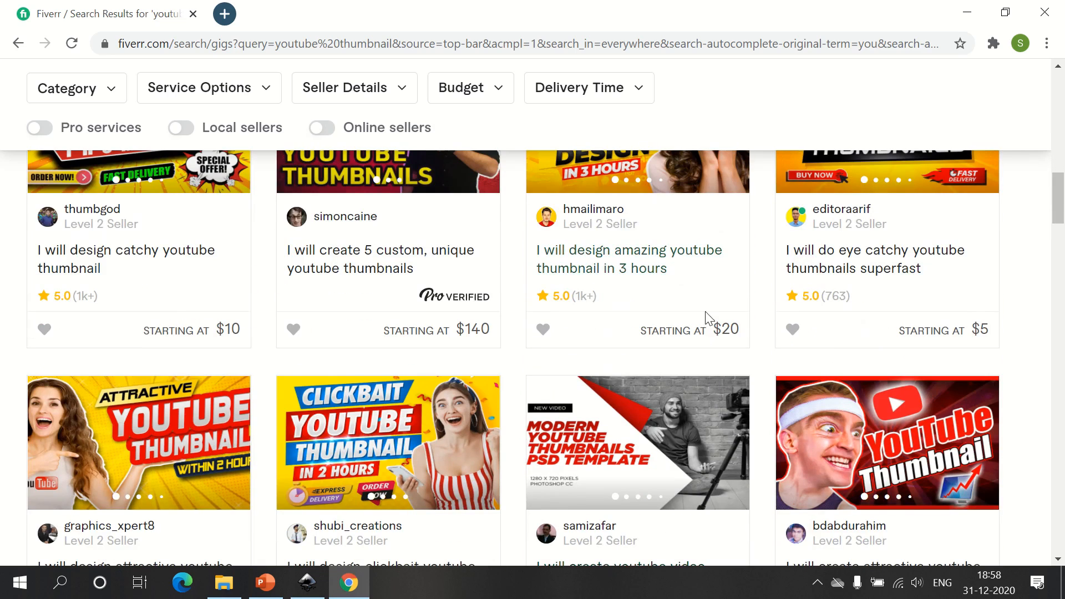
pyautogui.scroll(-1, 705, 313)
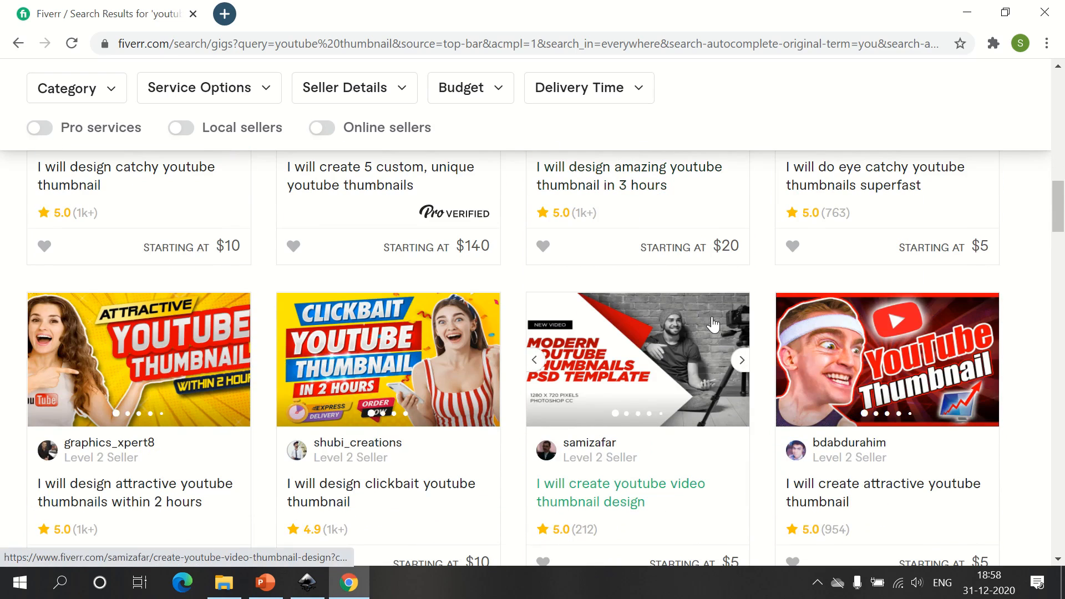
pyautogui.scroll(-2, 713, 325)
pyautogui.scroll(-1, 714, 326)
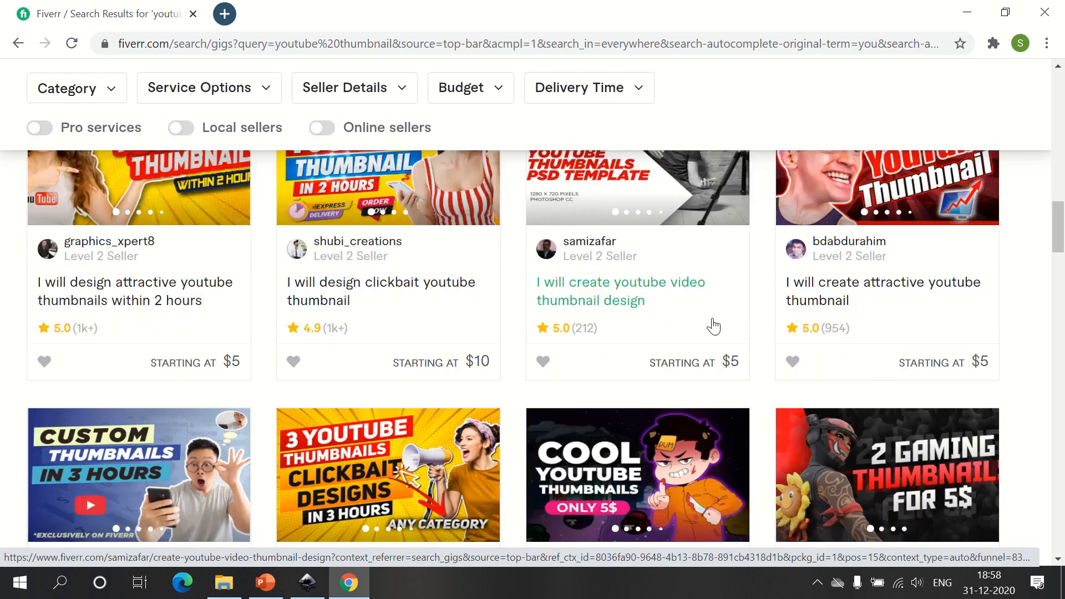
pyautogui.scroll(-1, 713, 326)
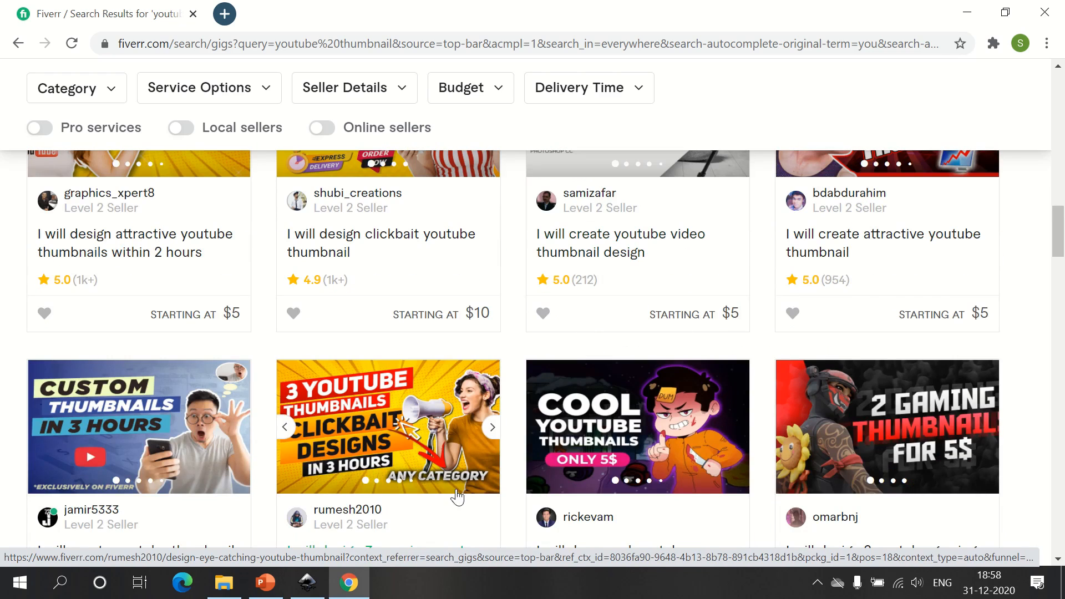
pyautogui.scroll(-1, 480, 464)
pyautogui.scroll(-1, 479, 463)
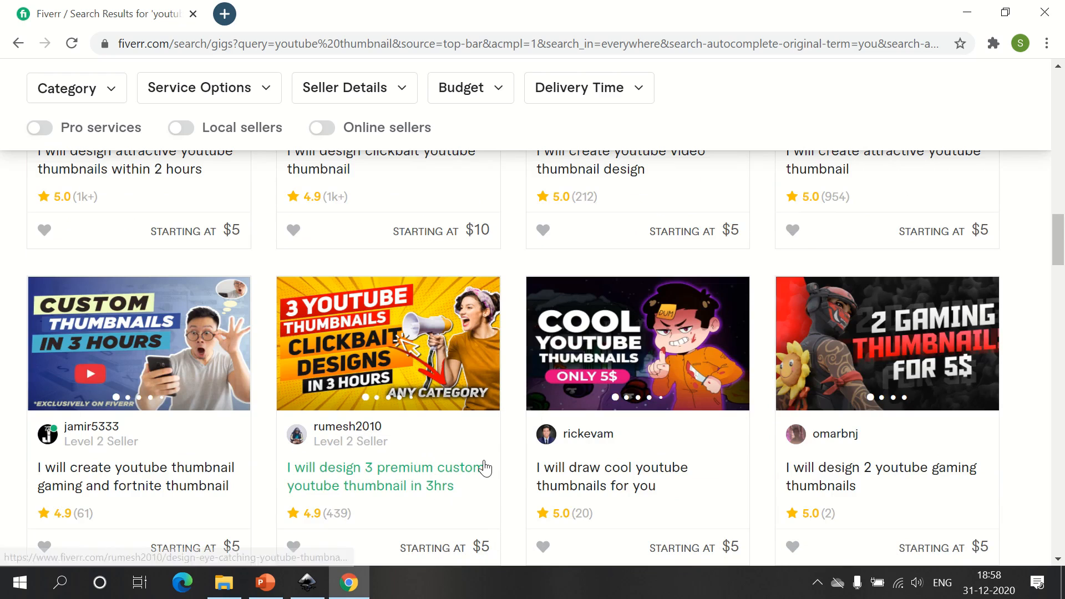
pyautogui.scroll(-3, 505, 441)
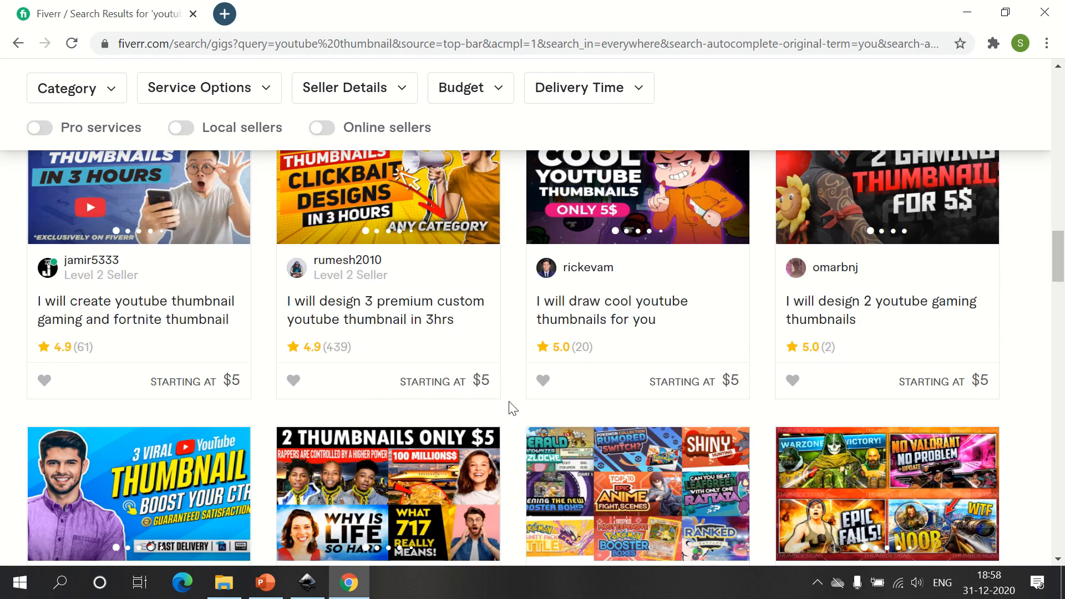
pyautogui.scroll(-8, 513, 388)
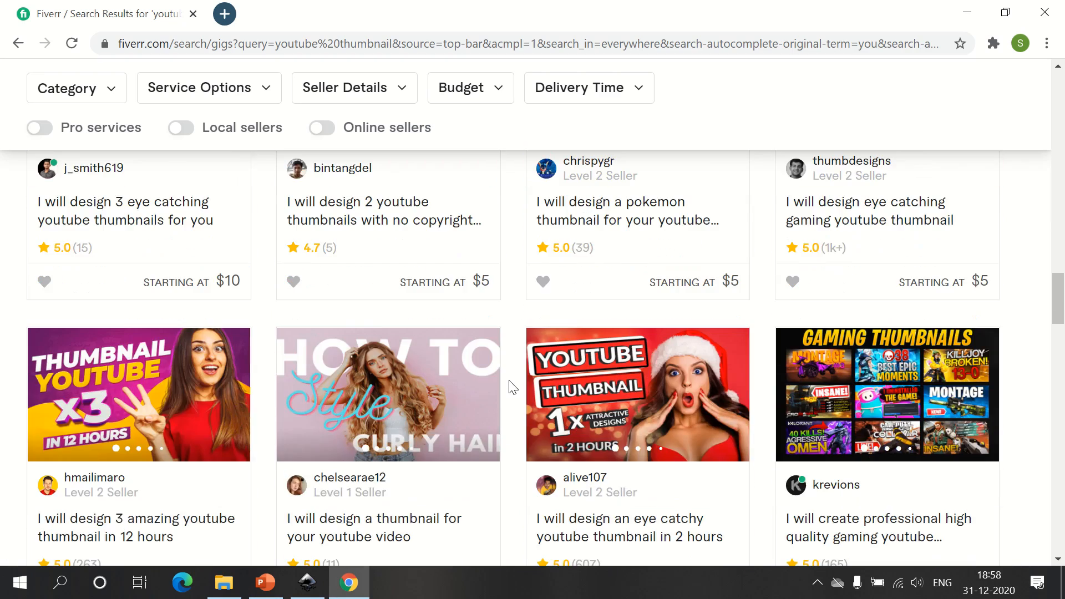
pyautogui.scroll(-2, 513, 388)
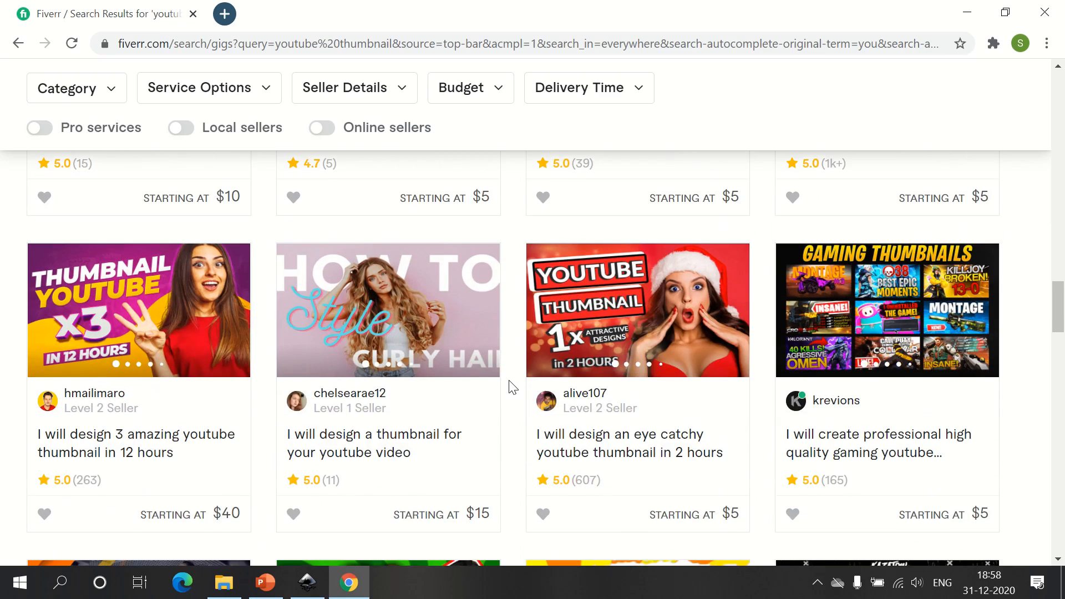
pyautogui.scroll(-2, 513, 387)
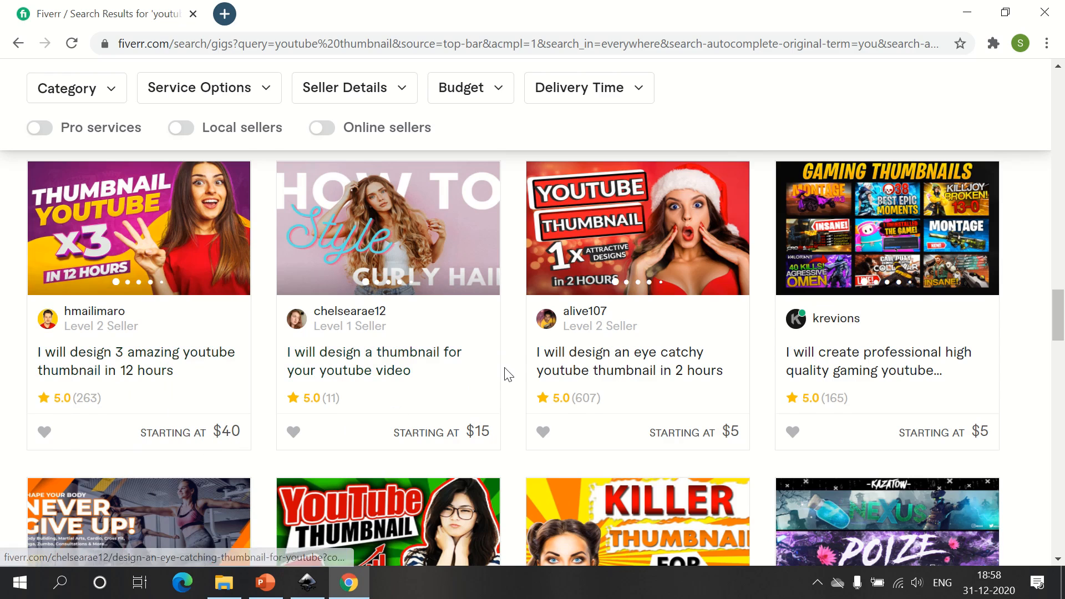
pyautogui.scroll(-3, 504, 373)
pyautogui.scroll(-3, 505, 373)
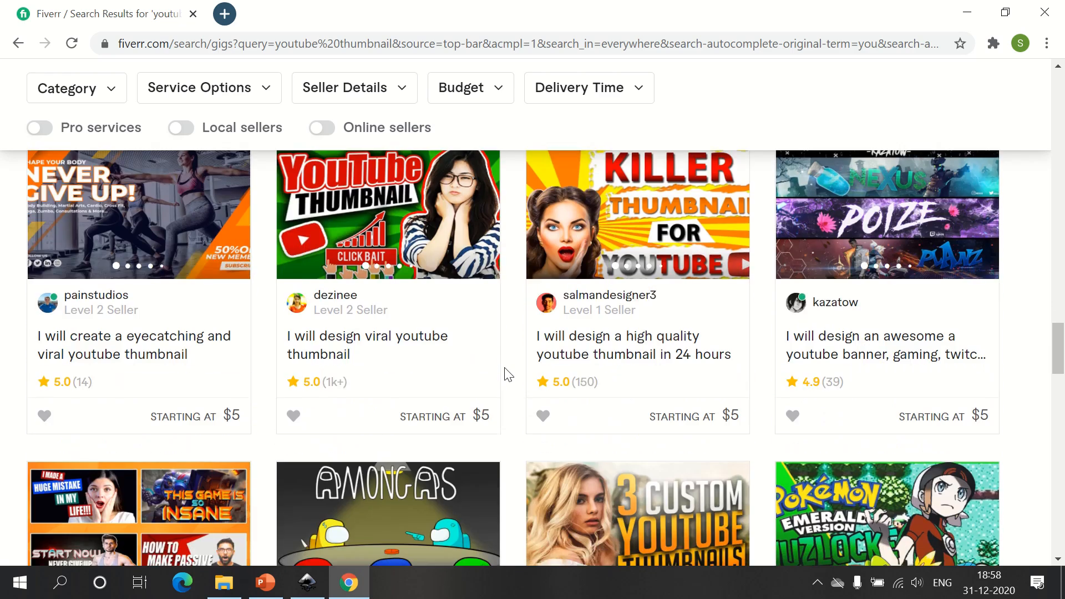
pyautogui.scroll(-3, 508, 375)
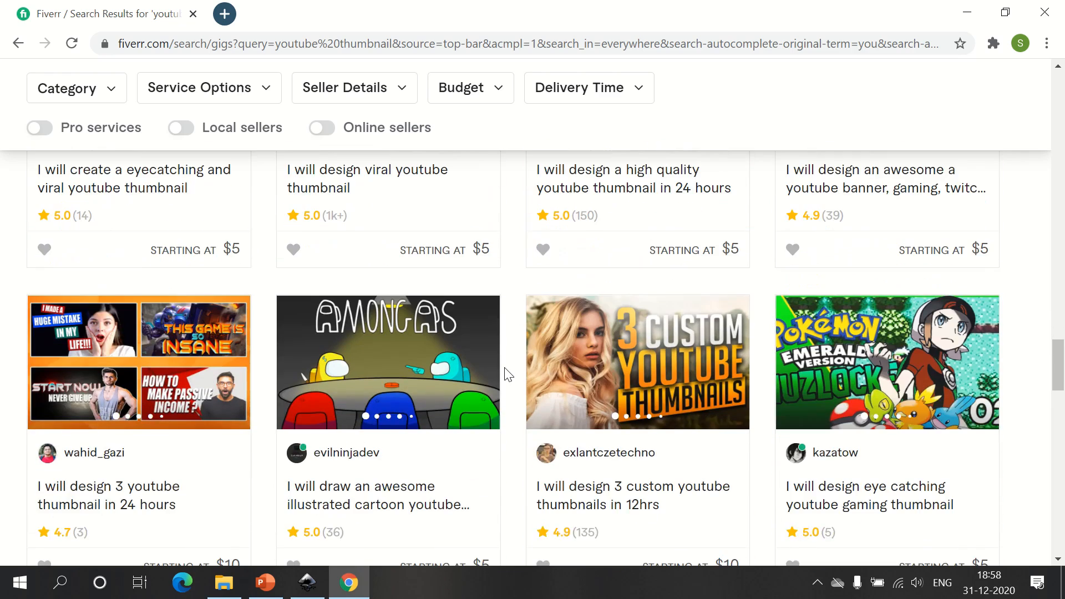
pyautogui.scroll(-5, 509, 375)
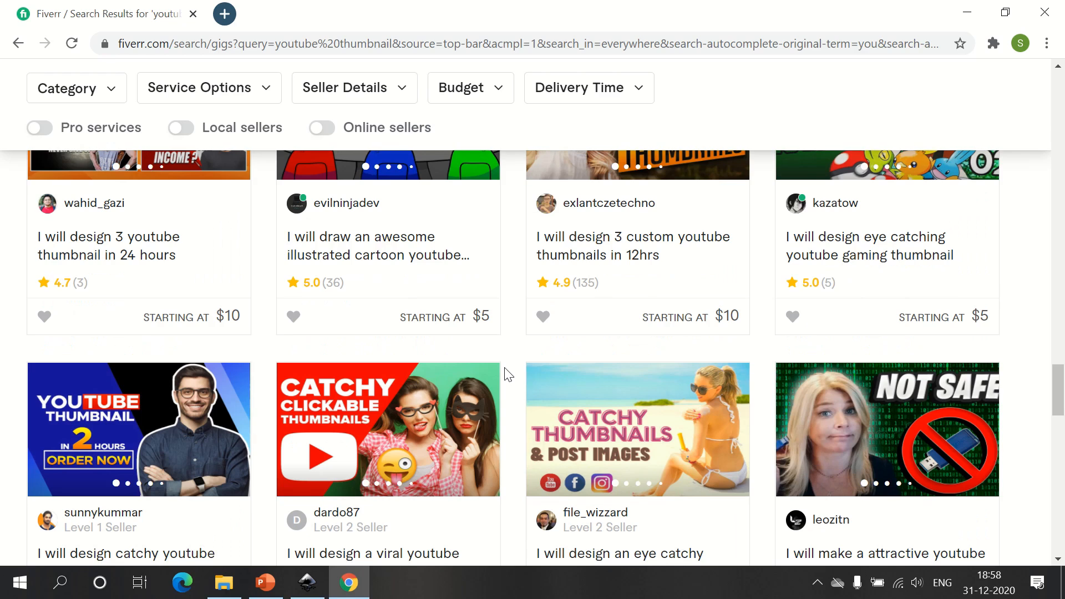
pyautogui.scroll(-3, 509, 375)
pyautogui.scroll(-3, 508, 374)
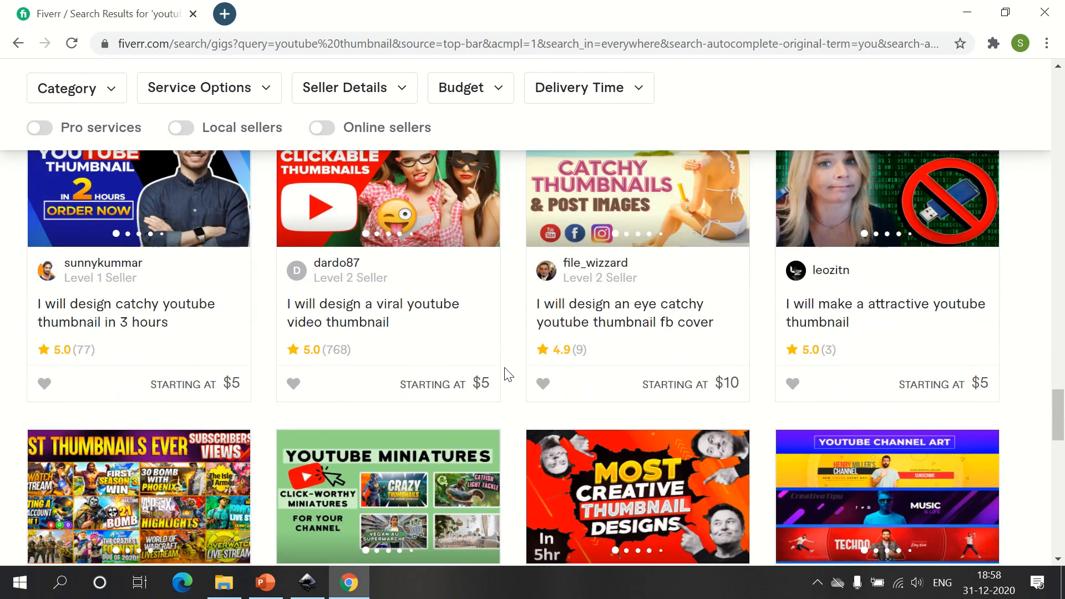
pyautogui.scroll(-2, 508, 375)
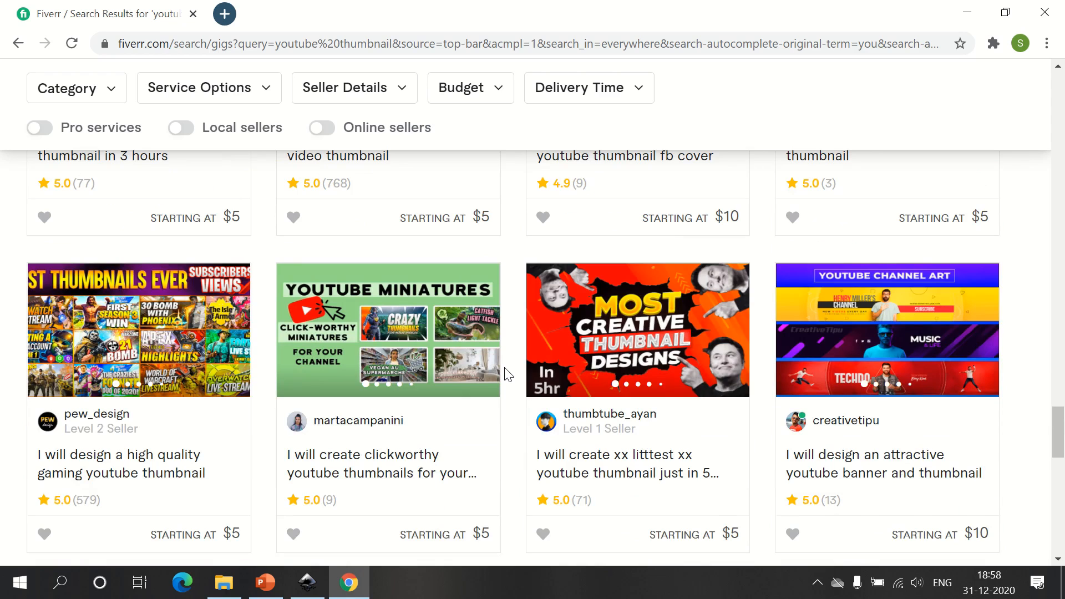
pyautogui.scroll(-3, 508, 375)
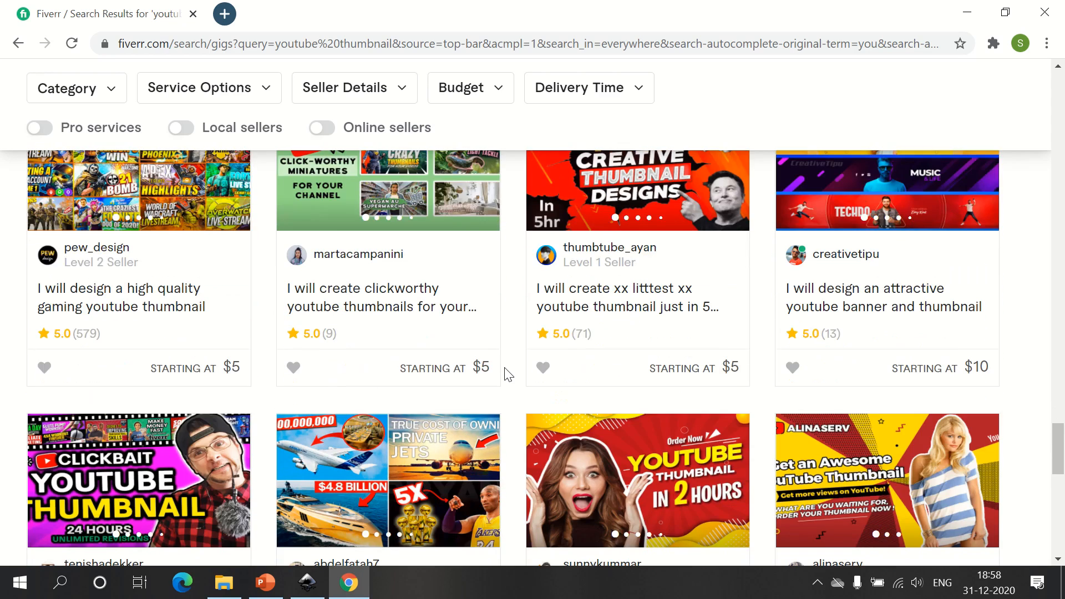
pyautogui.scroll(-3, 508, 375)
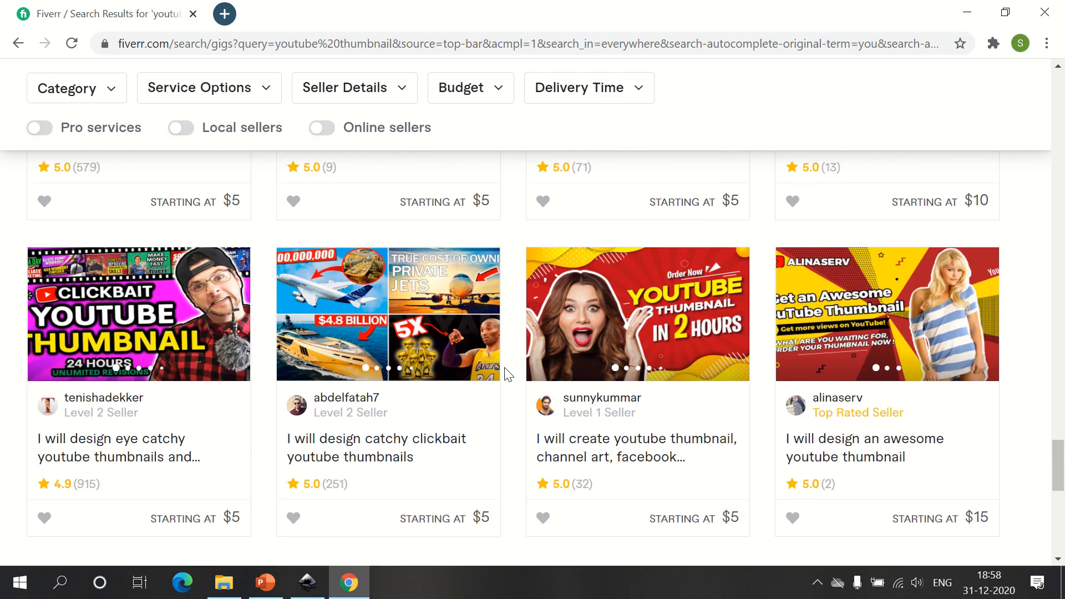
pyautogui.scroll(-3, 509, 375)
pyautogui.scroll(5, 509, 375)
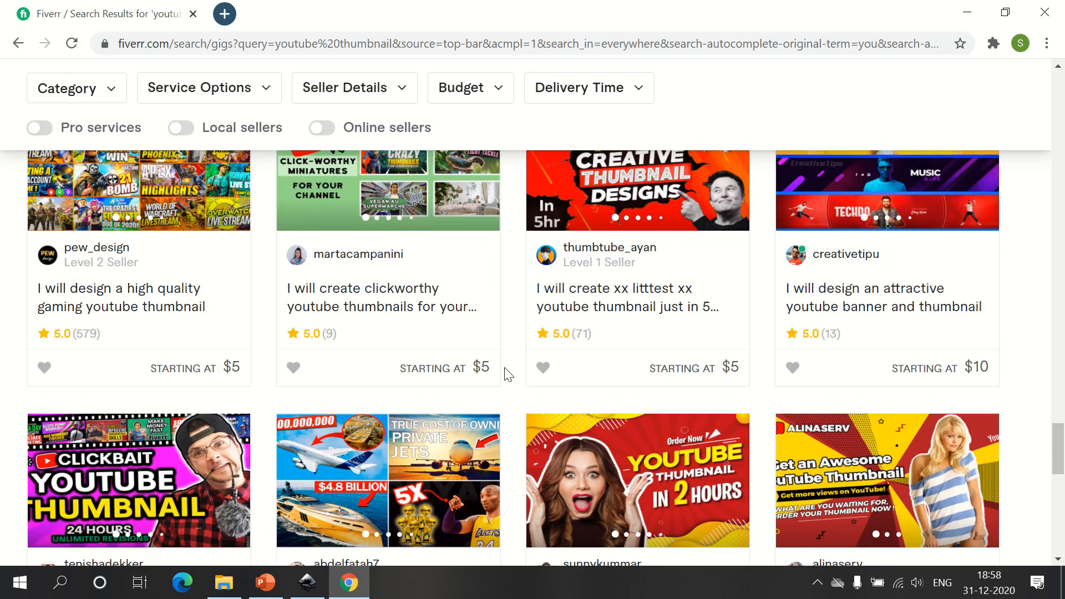
# - Open freepik.com in a new browser tab and search all resources for "youtube thumbnail"
pyautogui.click(224, 13)
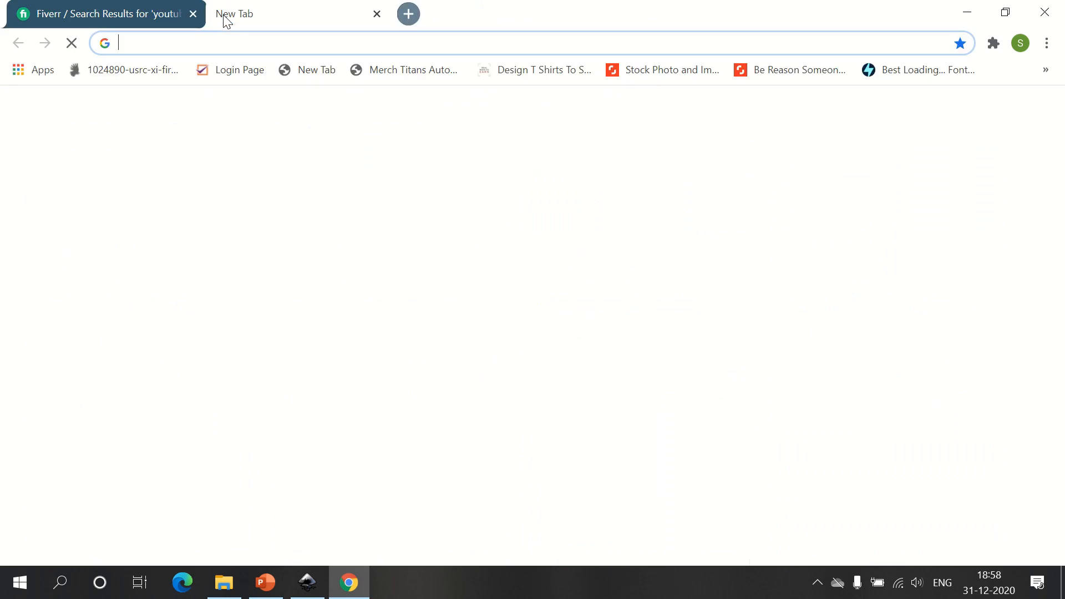
pyautogui.write('freepik.com')
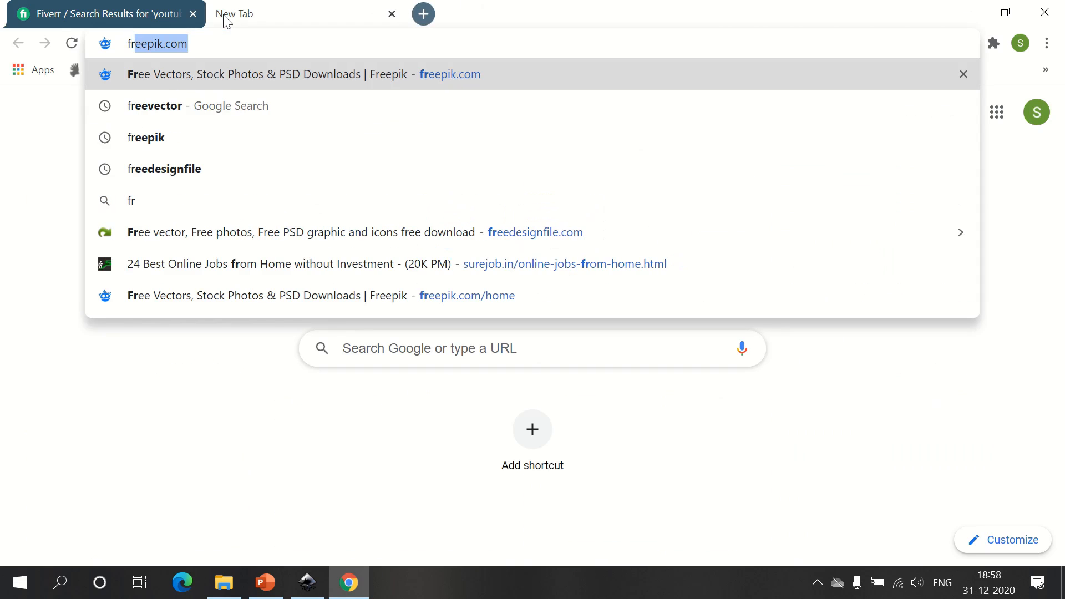
pyautogui.press('Return')
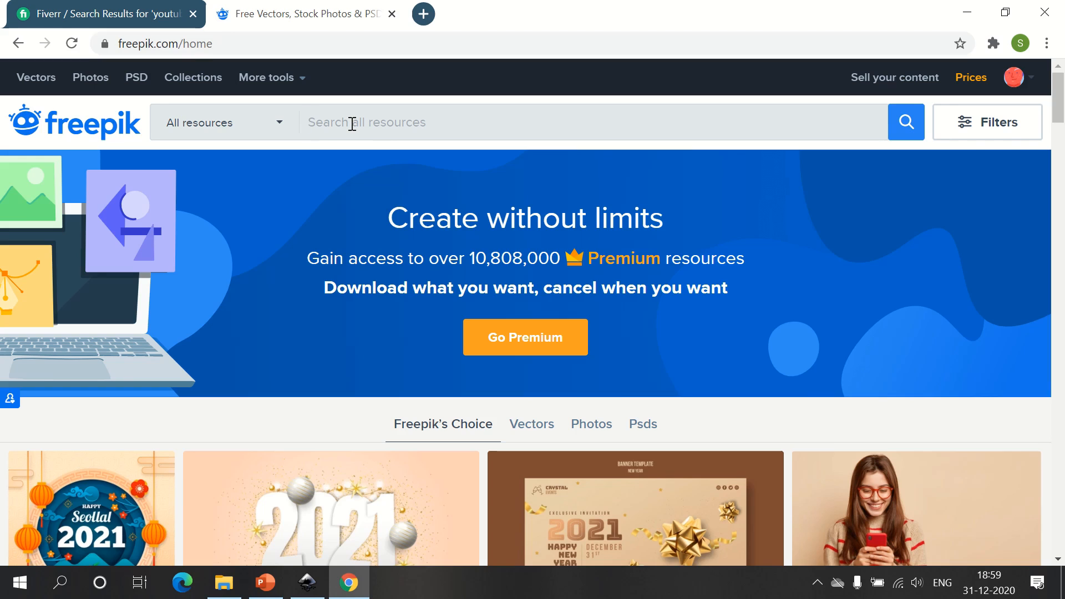
pyautogui.write('yout')
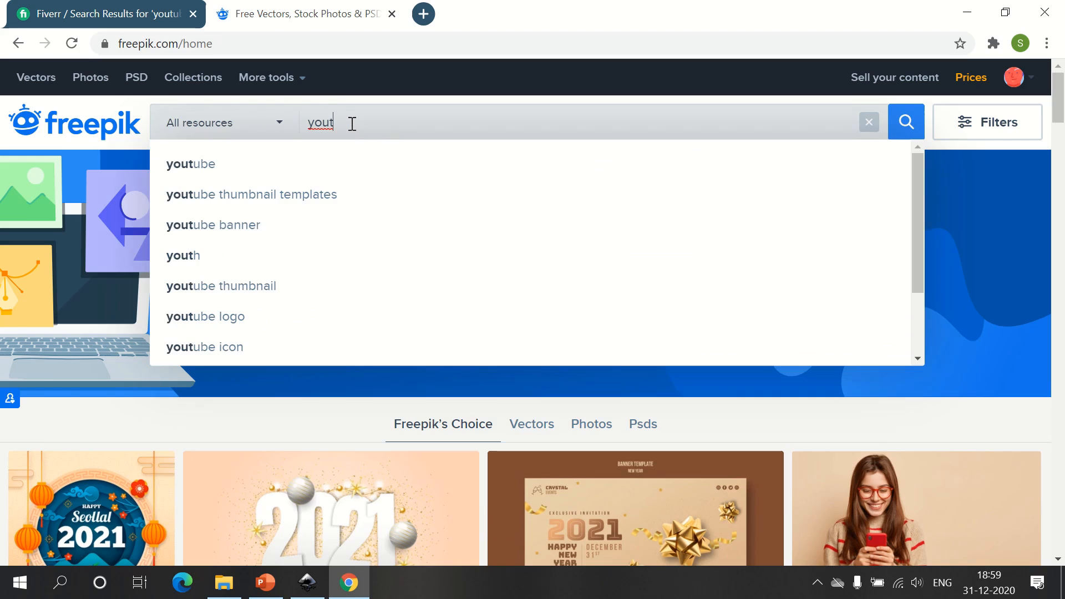
pyautogui.click(284, 290)
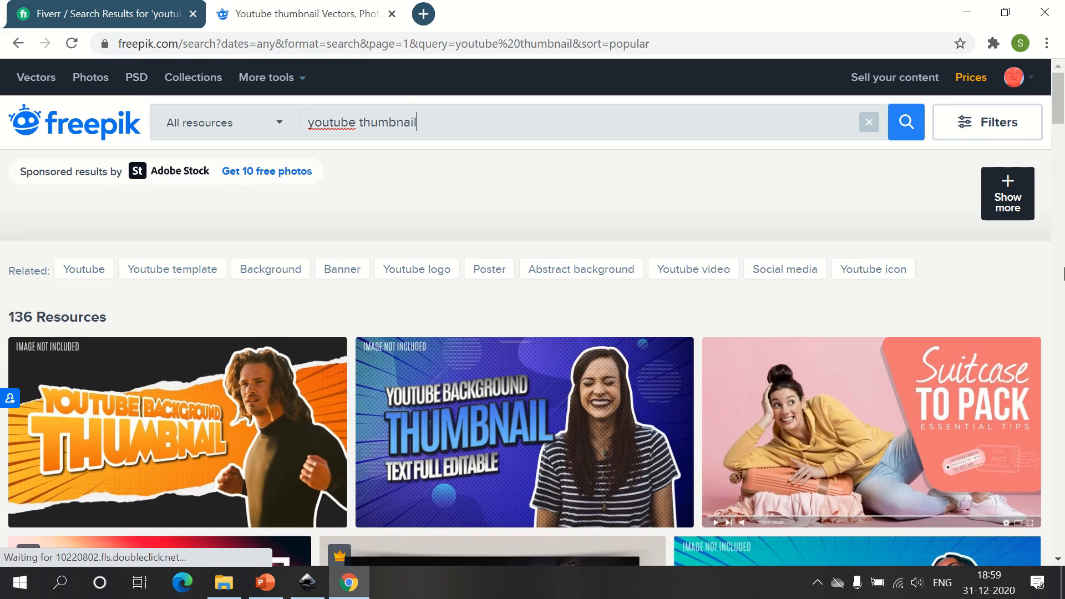
# - Filter the Freepik results to the Free license and the Vectors category, and close the filter options
pyautogui.click(1002, 124)
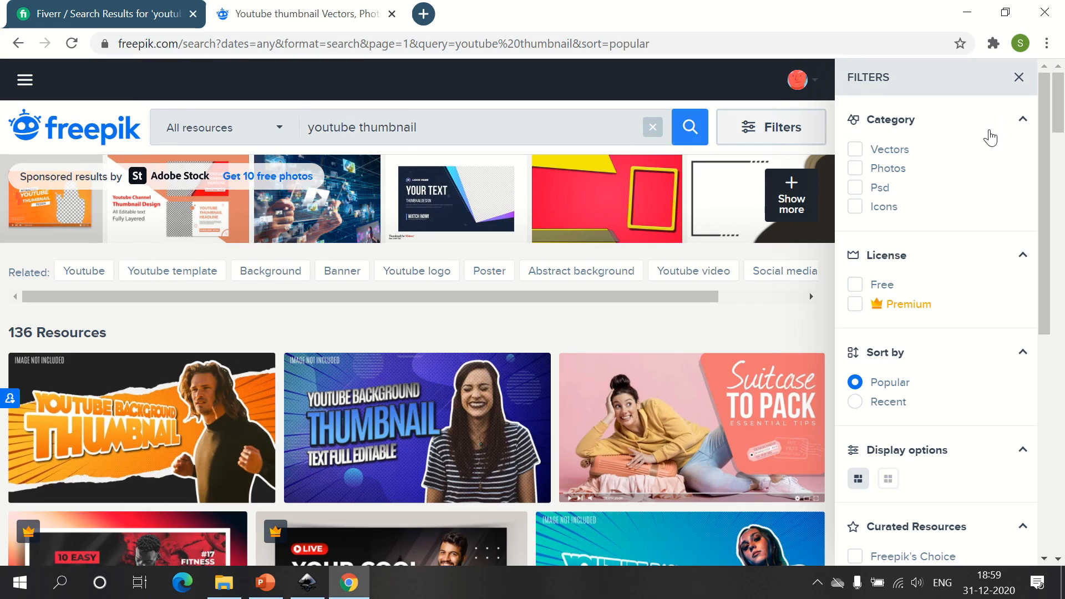
pyautogui.click(857, 287)
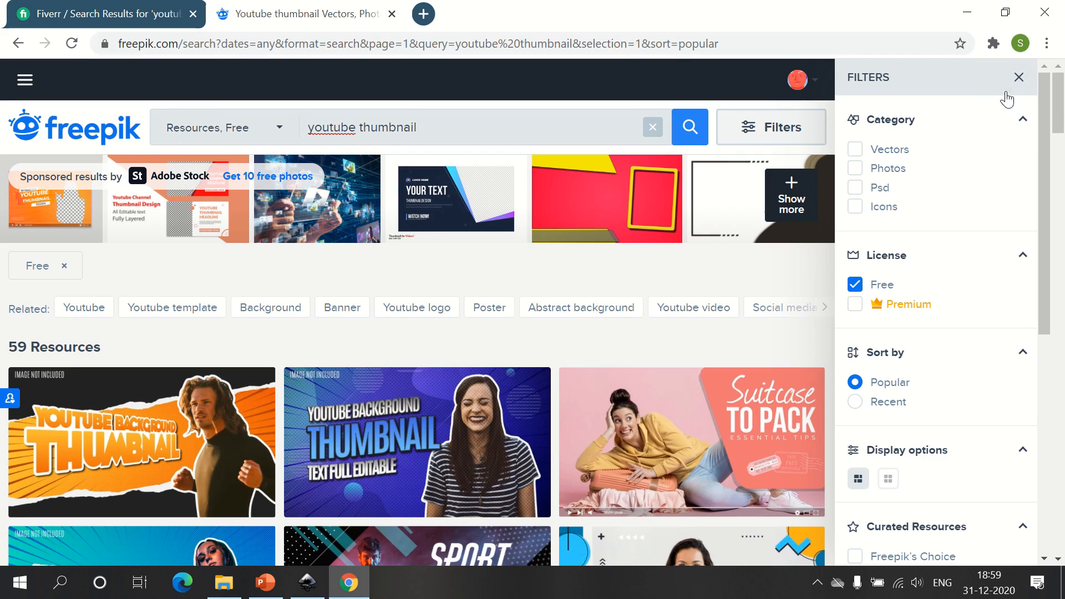
pyautogui.click(858, 153)
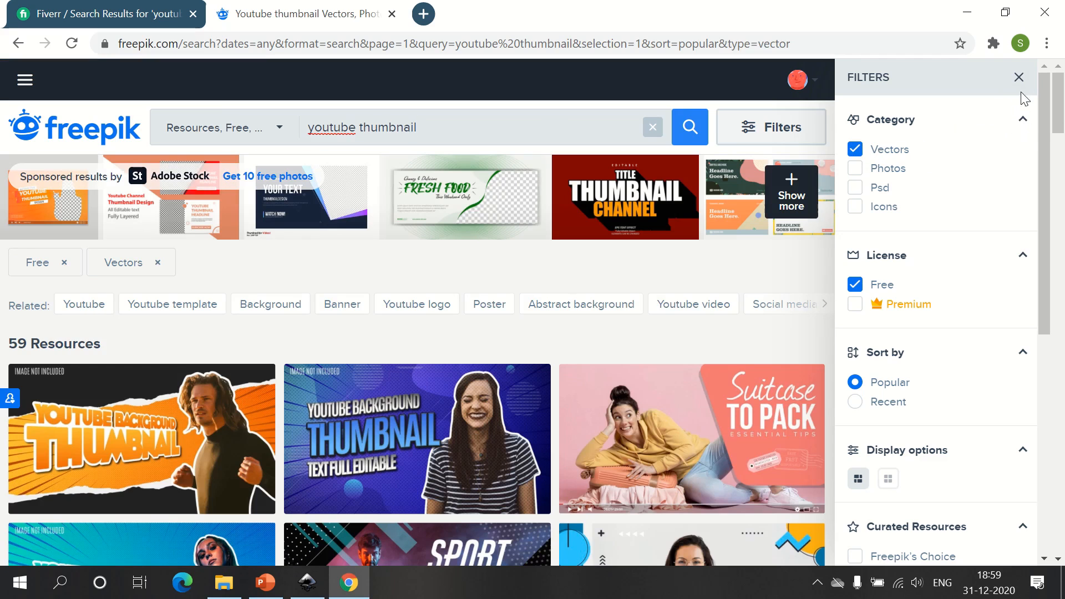
pyautogui.click(1018, 77)
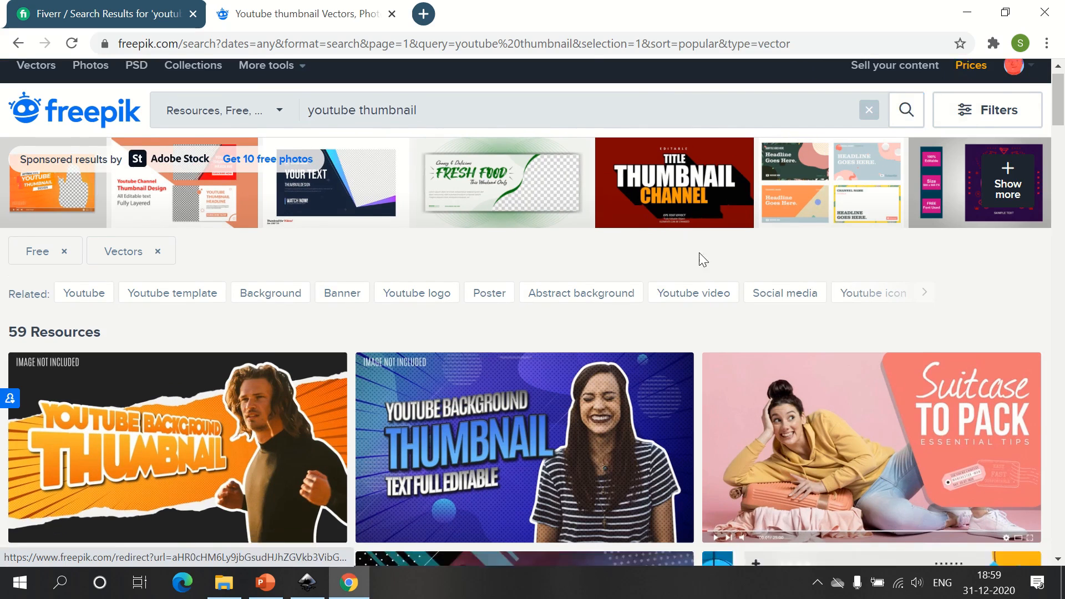
# - Browse the free vector results and open the "Youtube design thumbnail with comic background template" resource in a new tab
pyautogui.scroll(-10, 703, 259)
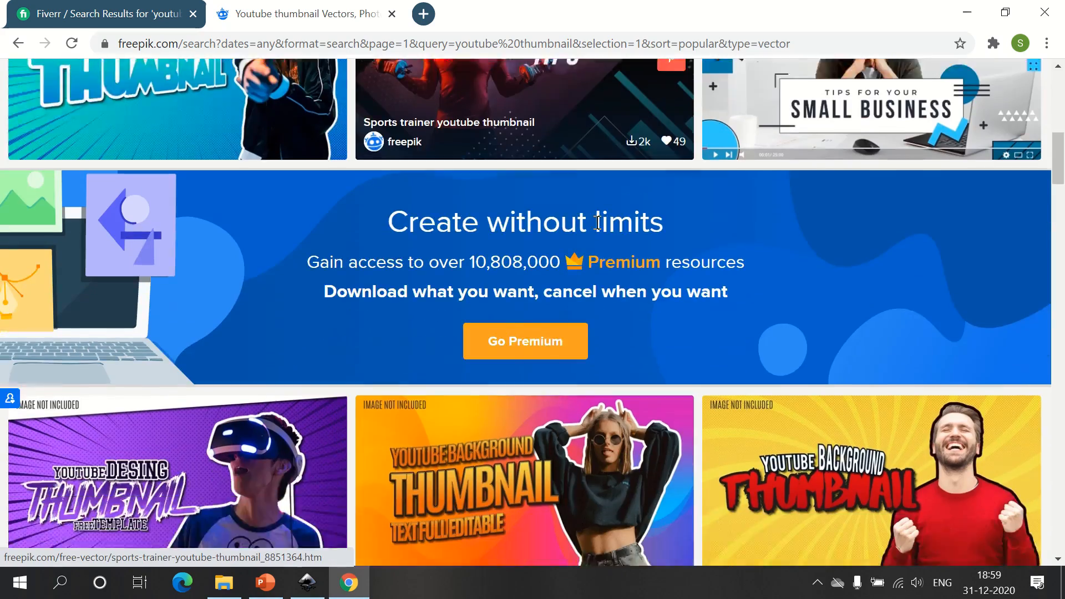
pyautogui.scroll(-6, 597, 222)
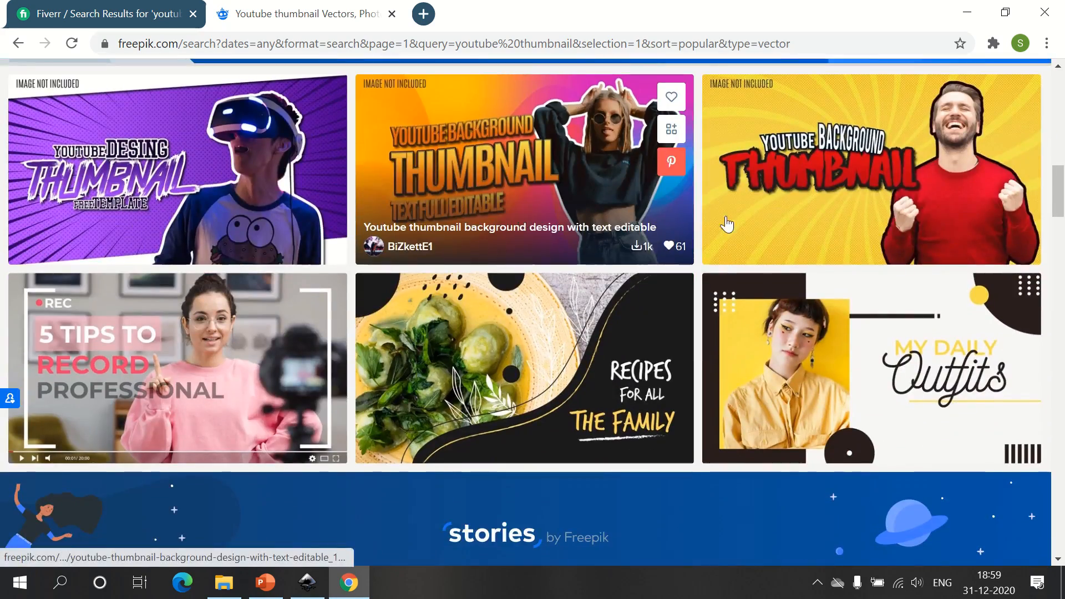
pyautogui.scroll(-7, 766, 226)
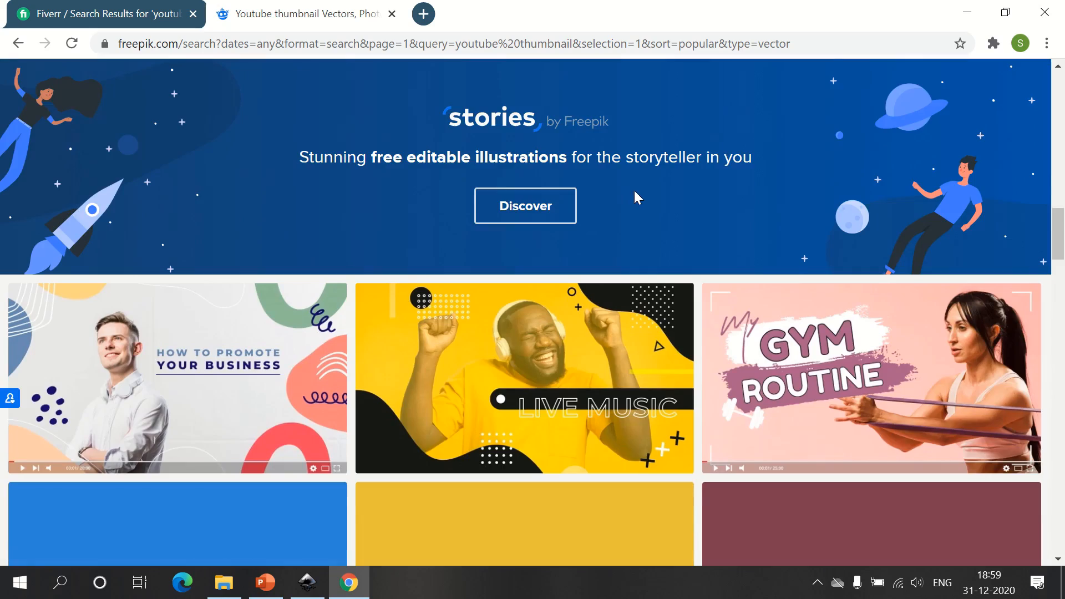
pyautogui.scroll(-6, 637, 197)
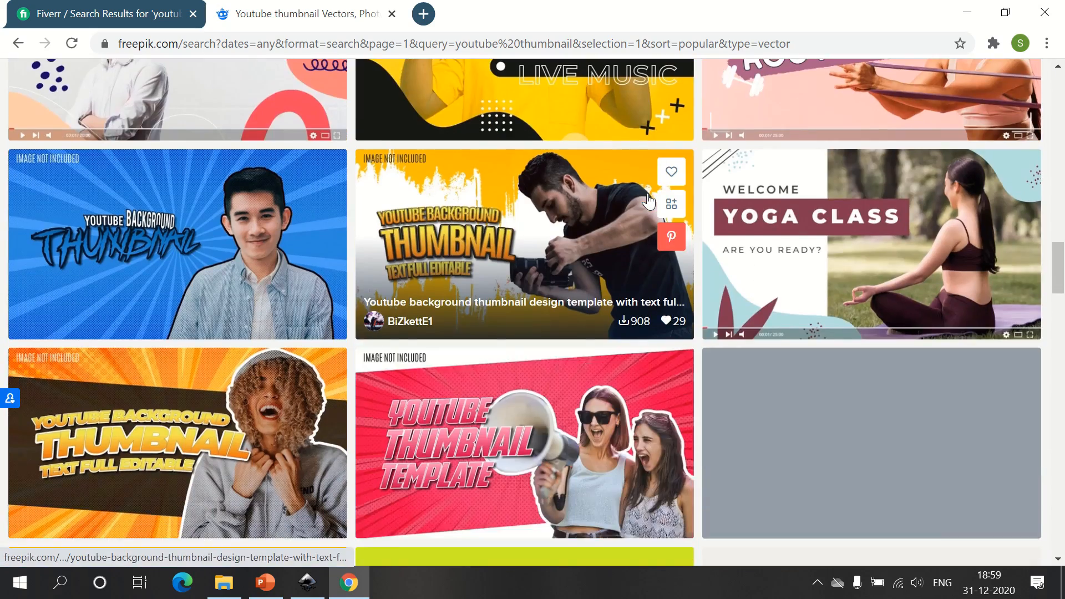
pyautogui.scroll(-7, 649, 201)
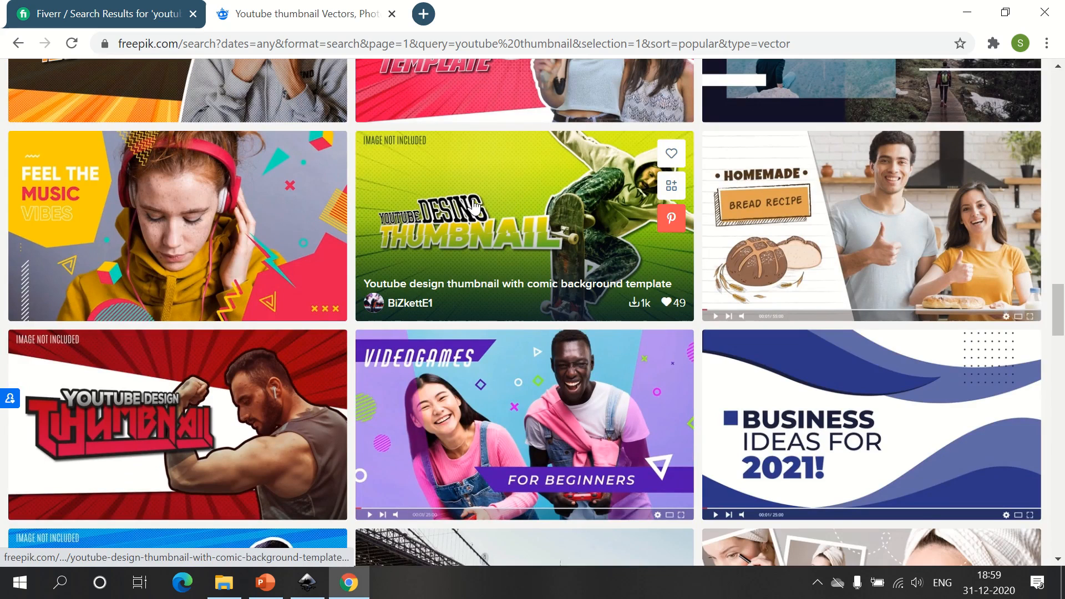
pyautogui.middleClick(473, 206)
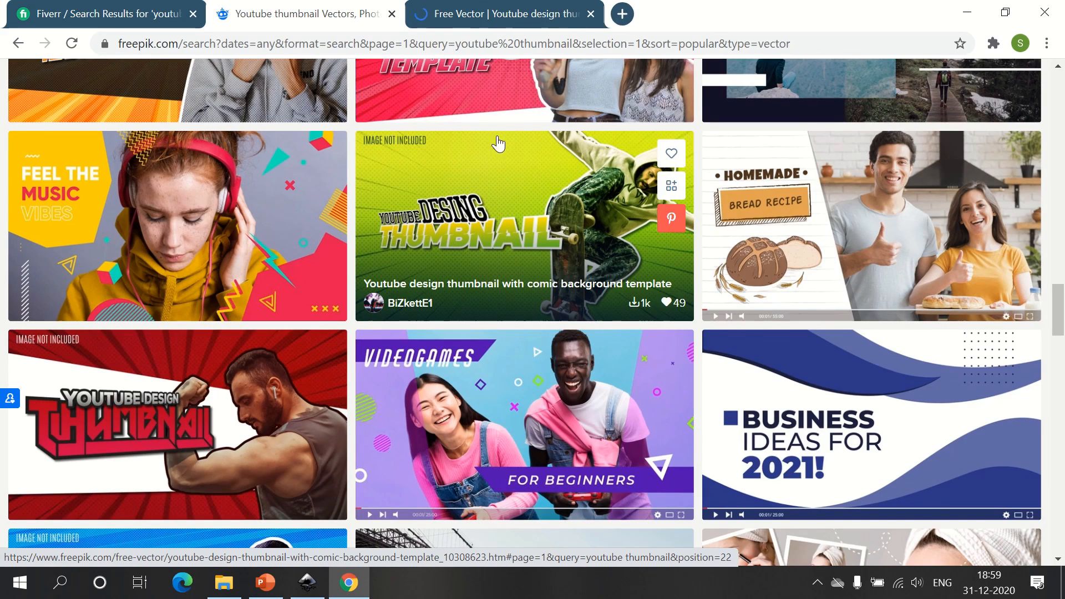
pyautogui.click(477, 14)
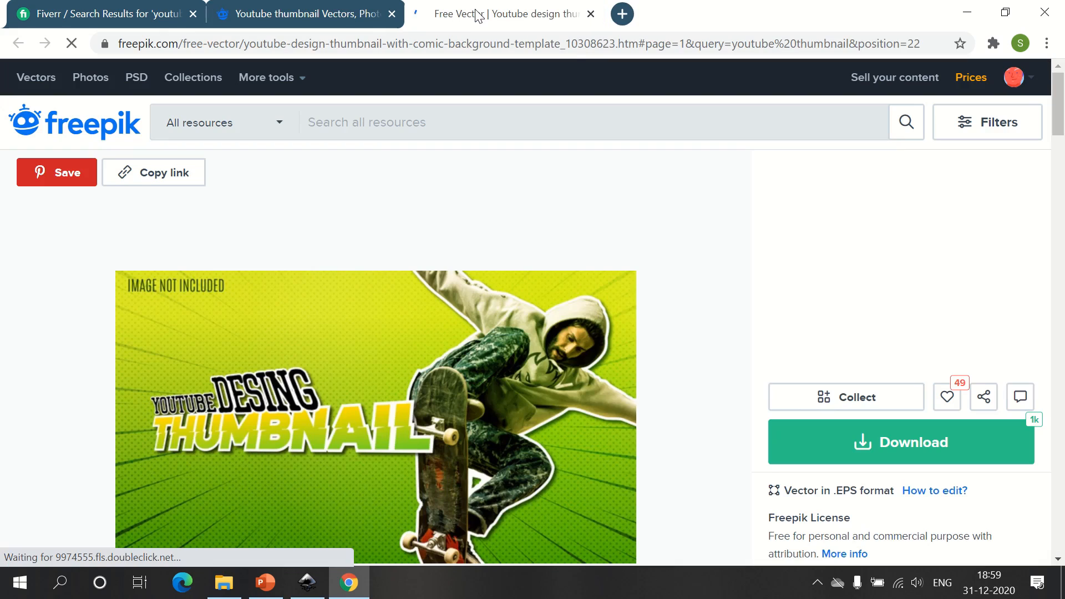
# - Start the free download of the comic background thumbnail template, and cancel it while in progress
pyautogui.scroll(-1, 690, 294)
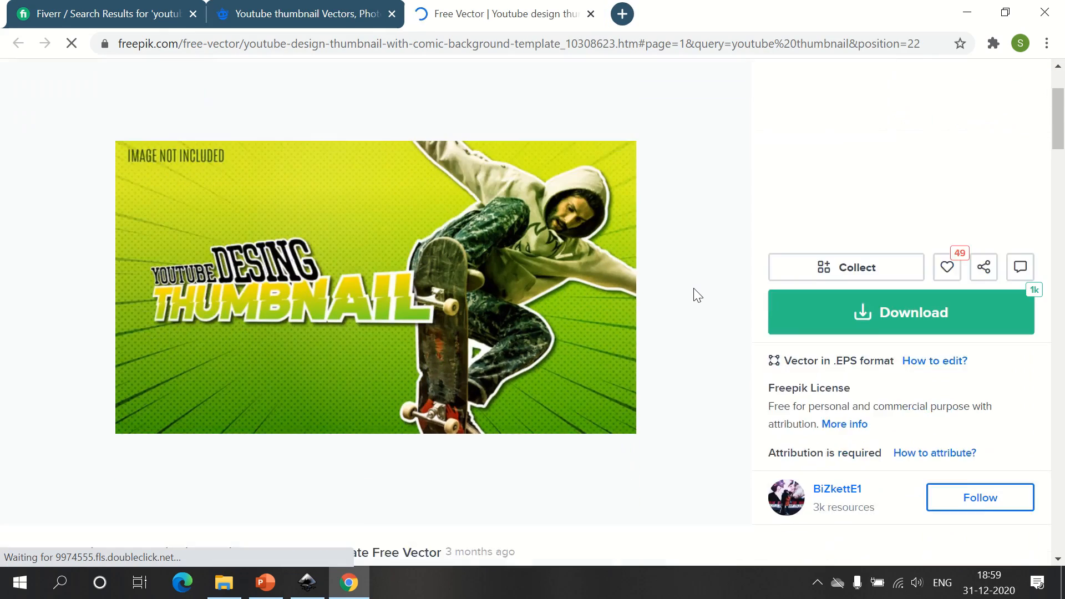
pyautogui.scroll(-1, 695, 295)
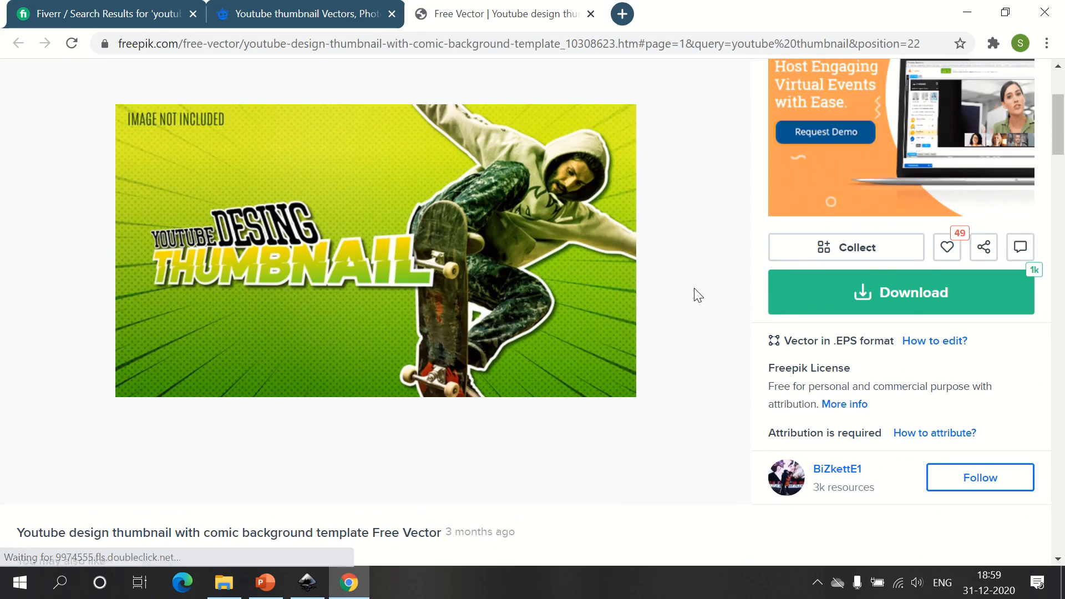
pyautogui.click(908, 297)
pyautogui.scroll(-1, 871, 334)
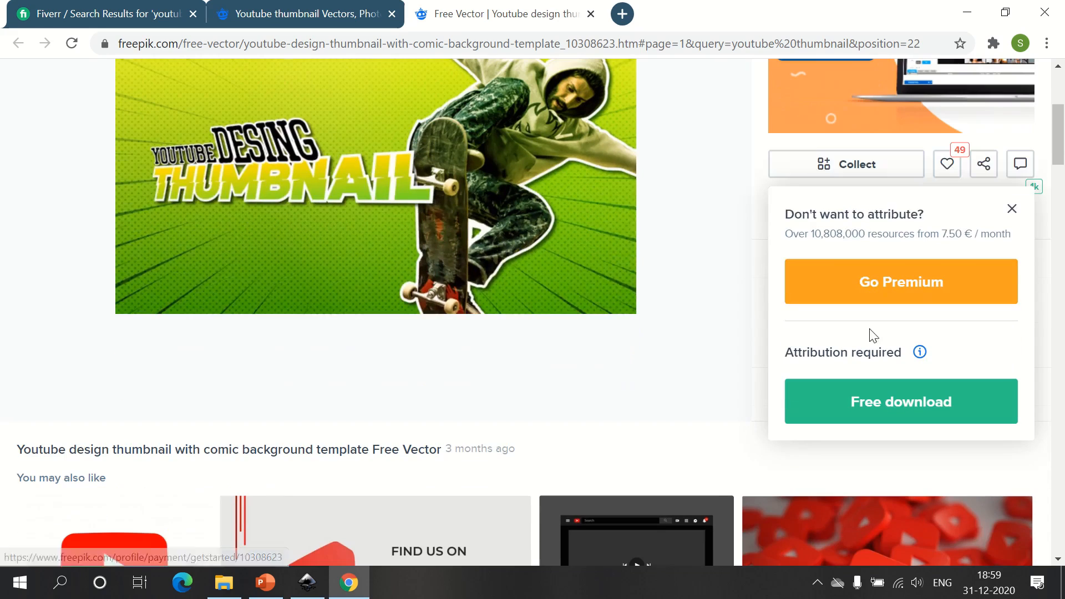
pyautogui.click(902, 408)
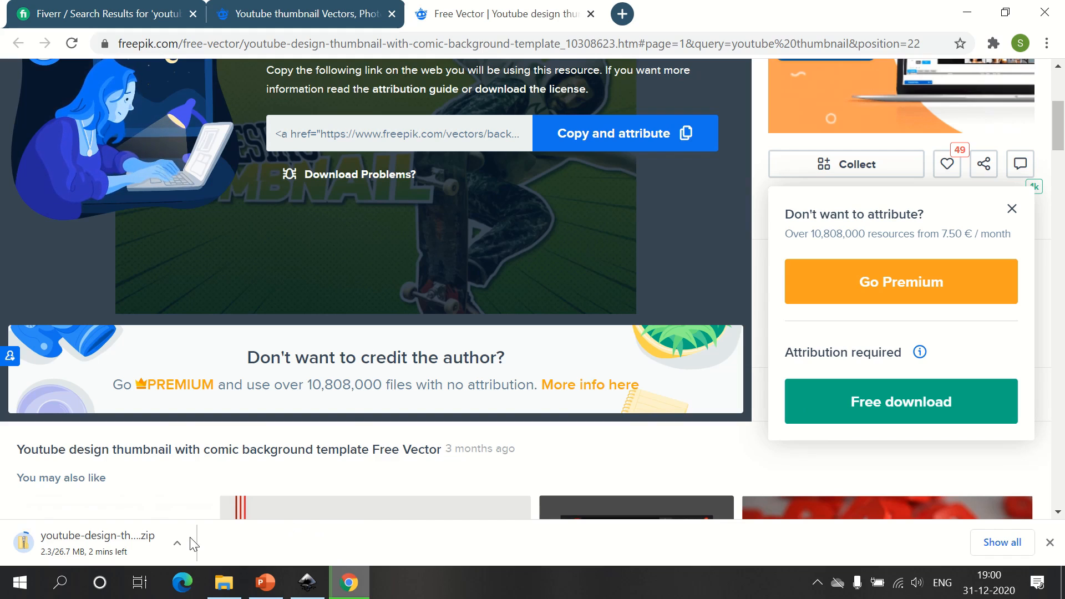
pyautogui.click(177, 543)
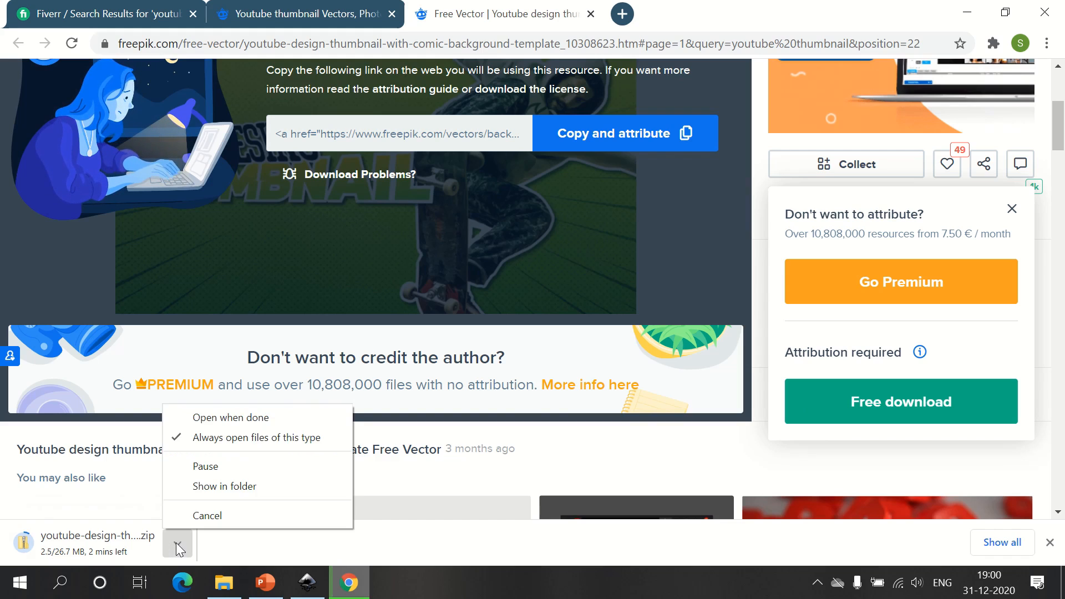
pyautogui.click(214, 516)
# - Switch to File Explorer, open the youtube-design-thumbnail-with-comic-background-template folder in Earn_Thumbnail and select 18361494.ai
pyautogui.click(232, 587)
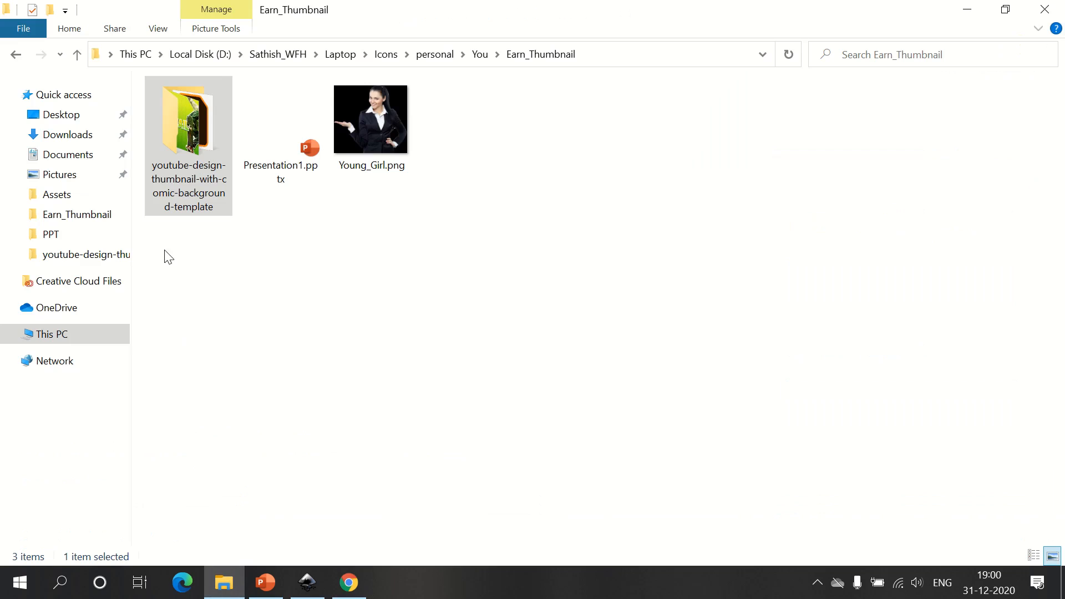
pyautogui.doubleClick(189, 153)
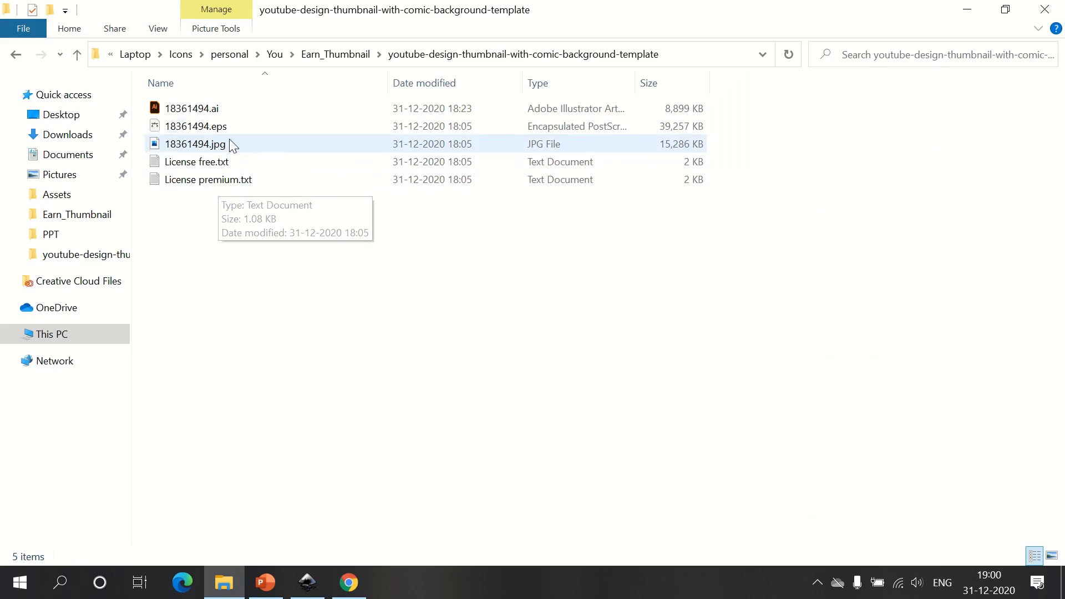
pyautogui.click(204, 111)
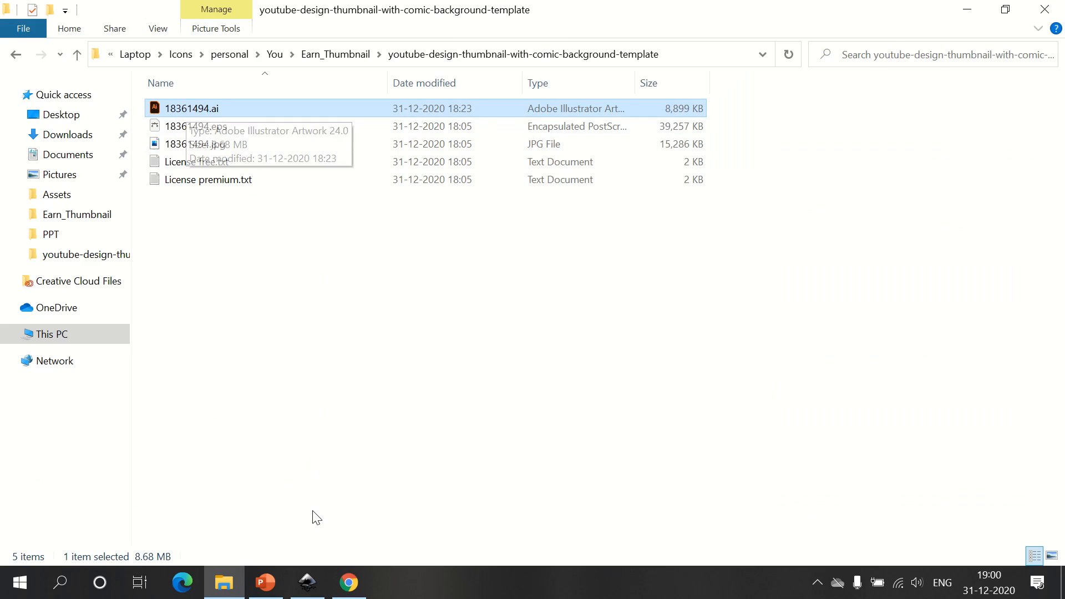
# - Switch back to Chrome, search Google for "inkscape" in a new tab and open the official inkscape.org site
pyautogui.click(349, 582)
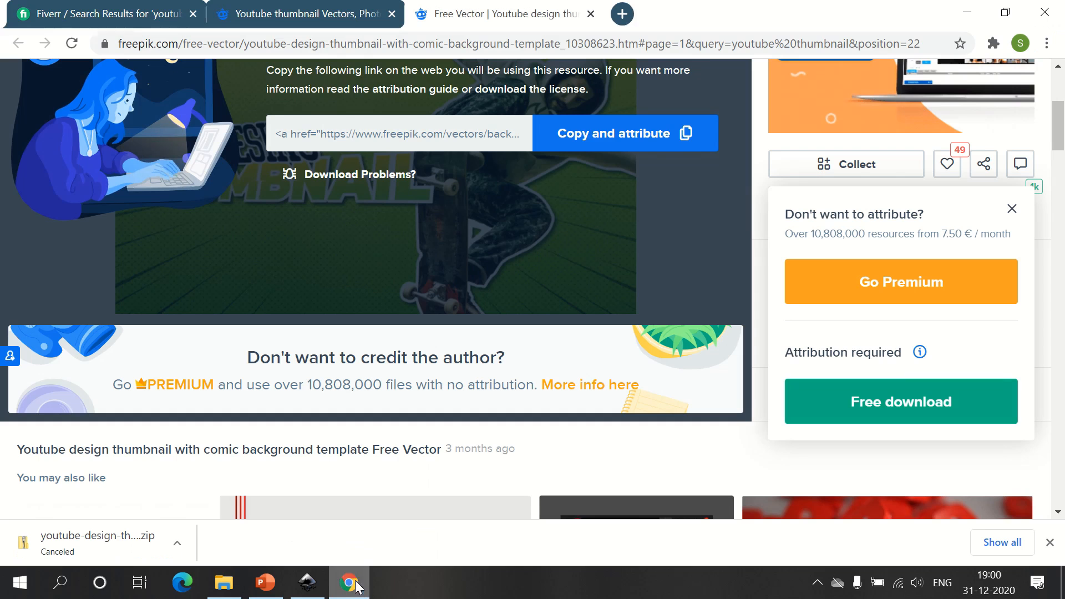
pyautogui.click(623, 15)
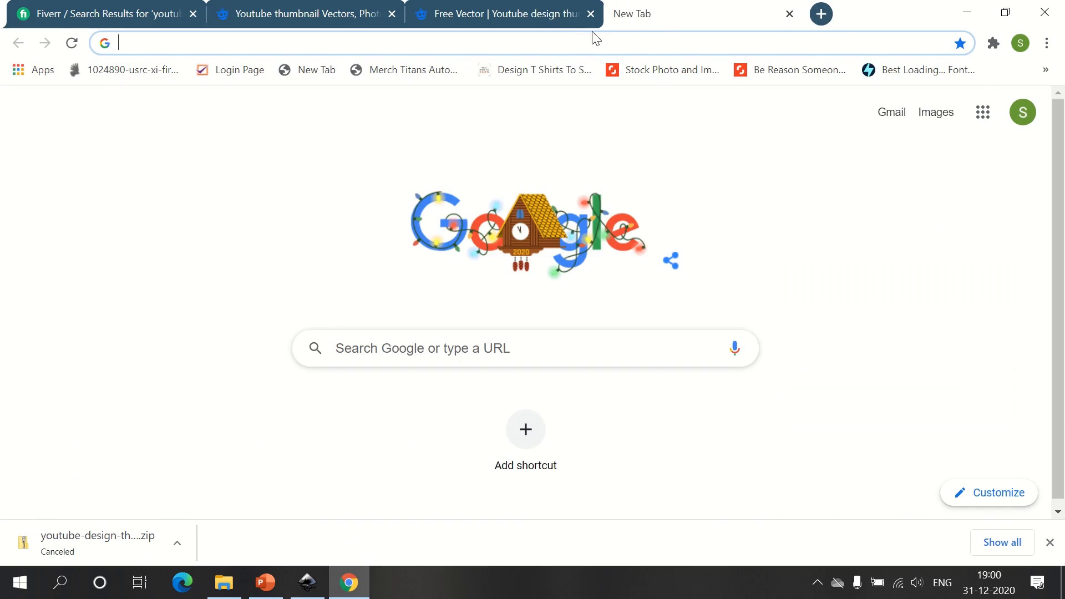
pyautogui.click(577, 41)
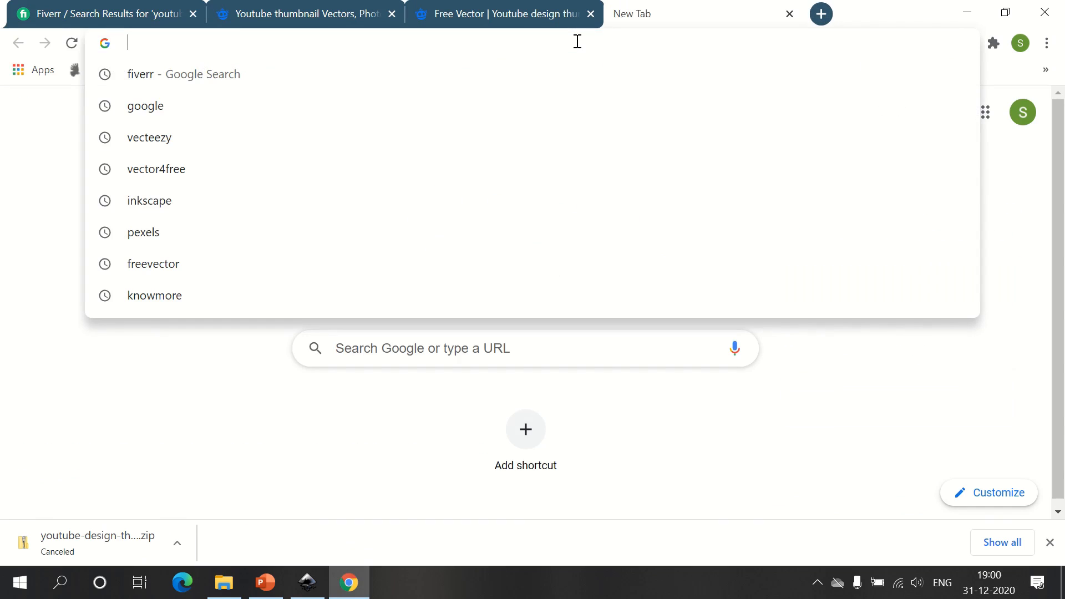
pyautogui.write('in')
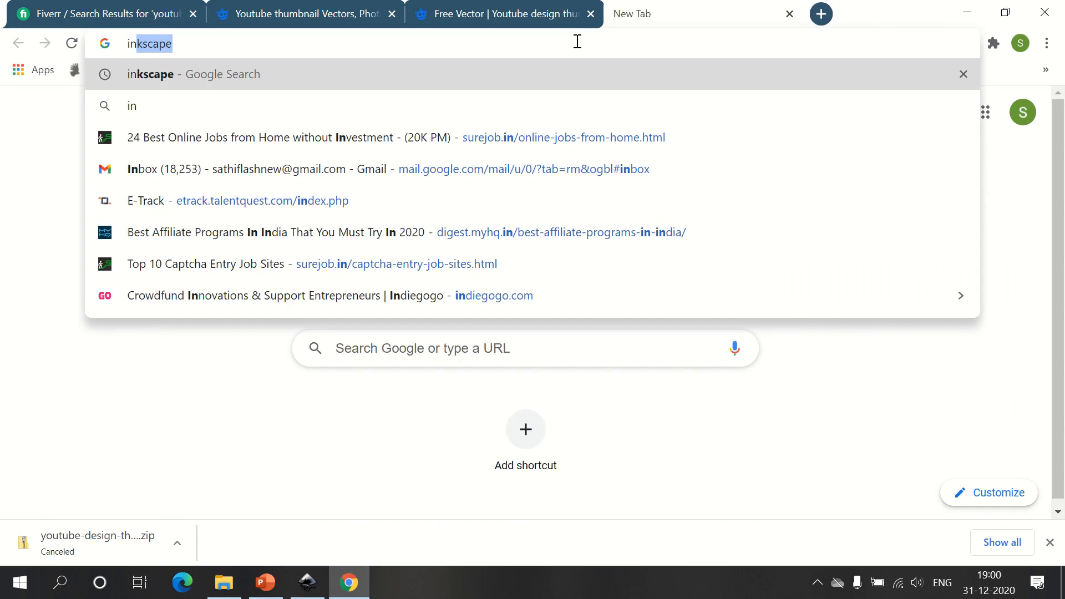
pyautogui.press('Return')
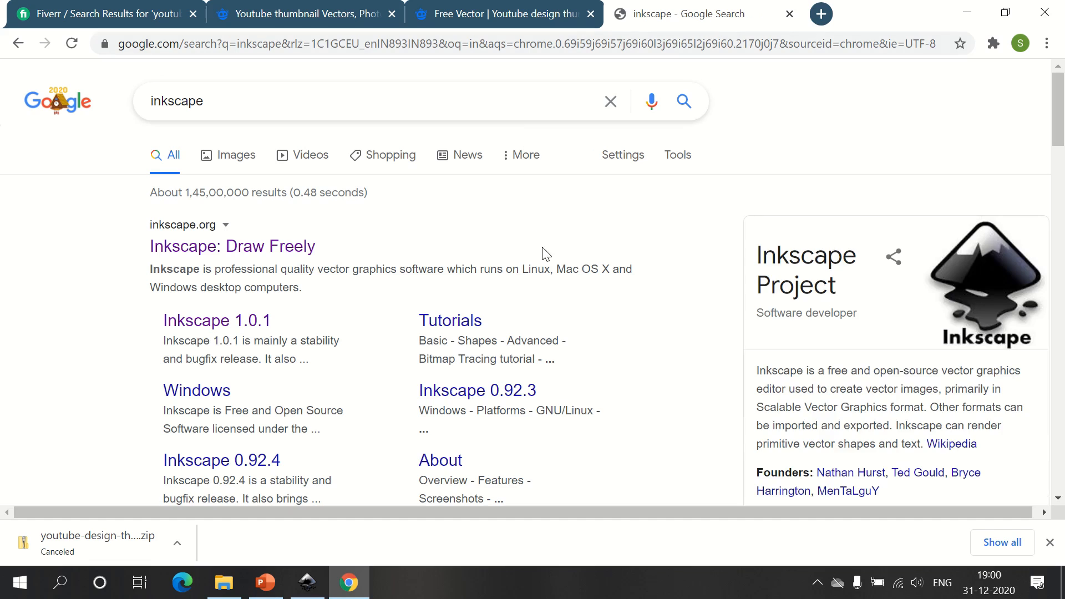
pyautogui.click(292, 254)
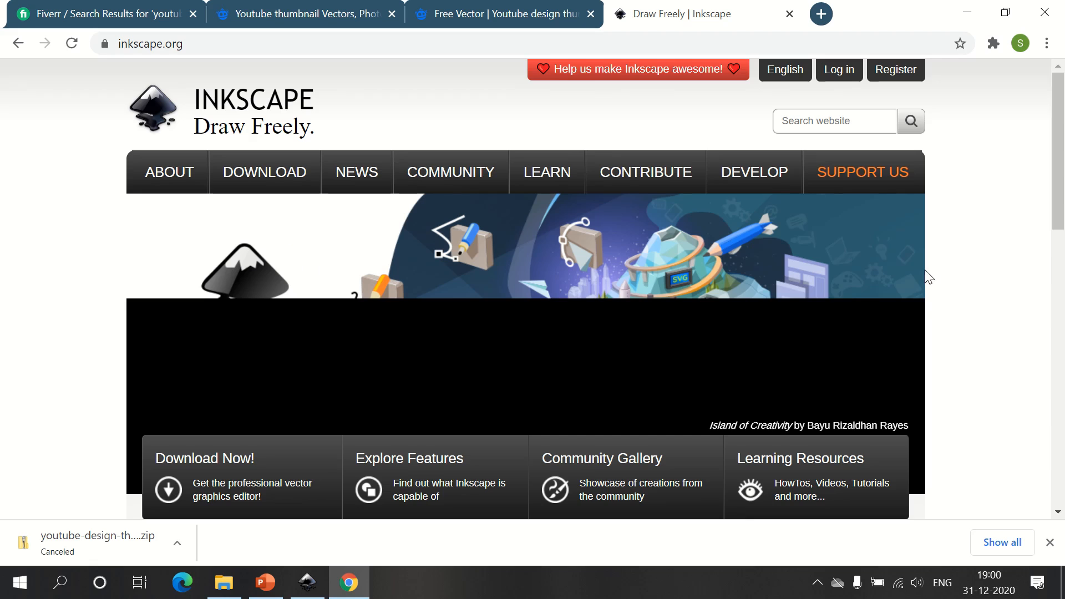
# - Open the Inkscape 1.0.1 download page for 64-bit Windows and view the available installer formats
pyautogui.scroll(-4, 939, 274)
pyautogui.scroll(5, 938, 273)
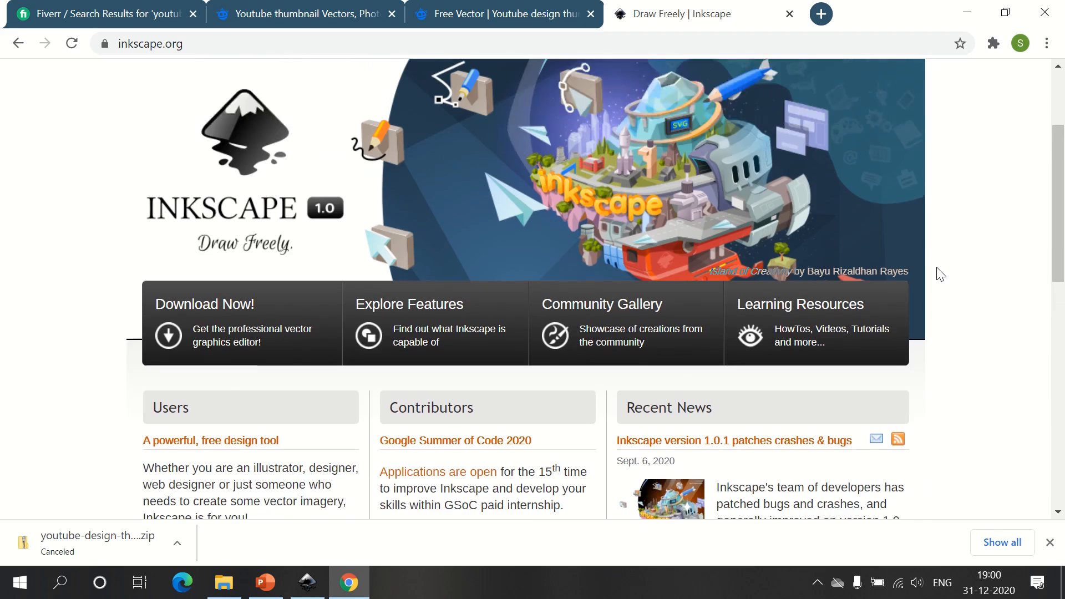
pyautogui.moveTo(279, 180)
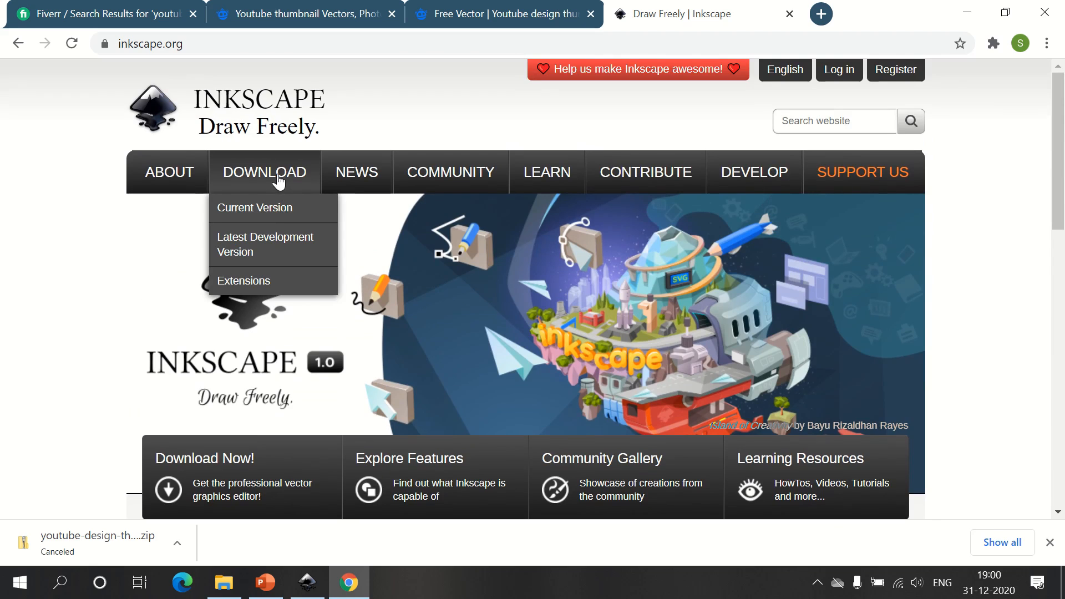
pyautogui.click(218, 490)
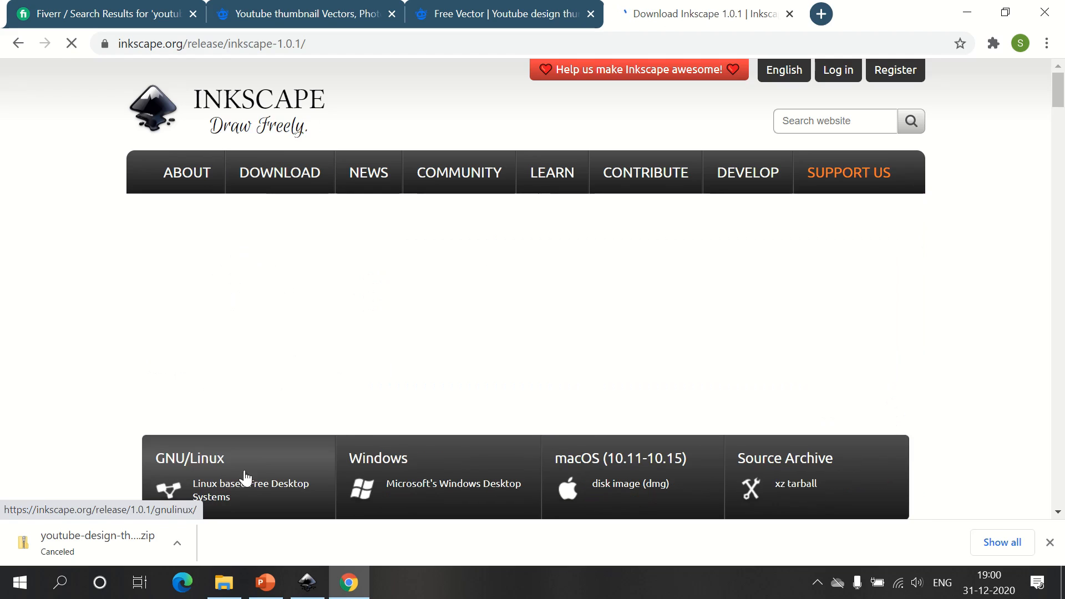
pyautogui.scroll(-3, 932, 328)
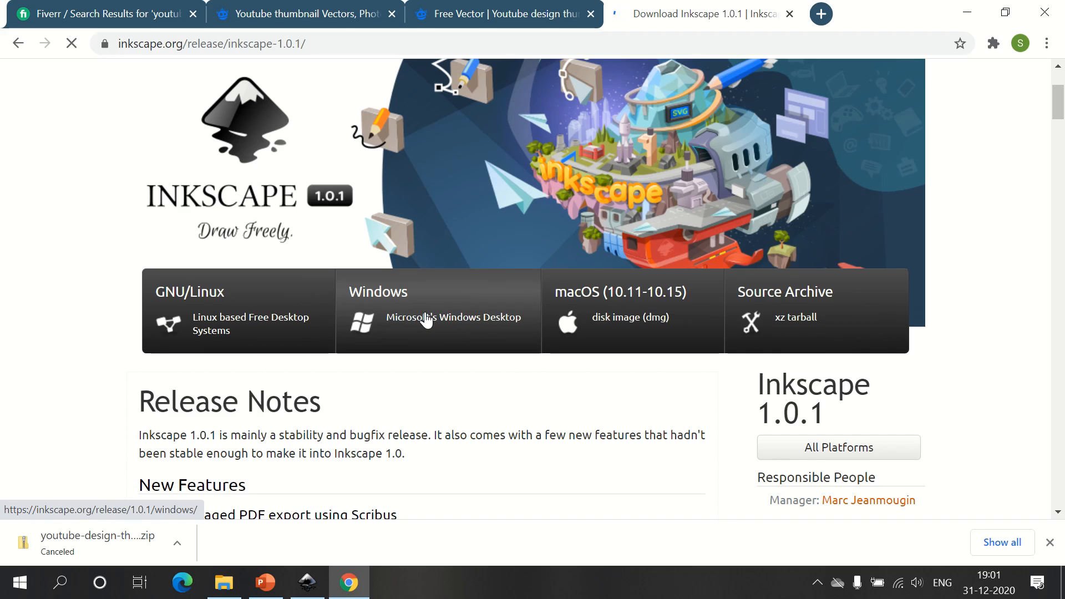
pyautogui.click(426, 320)
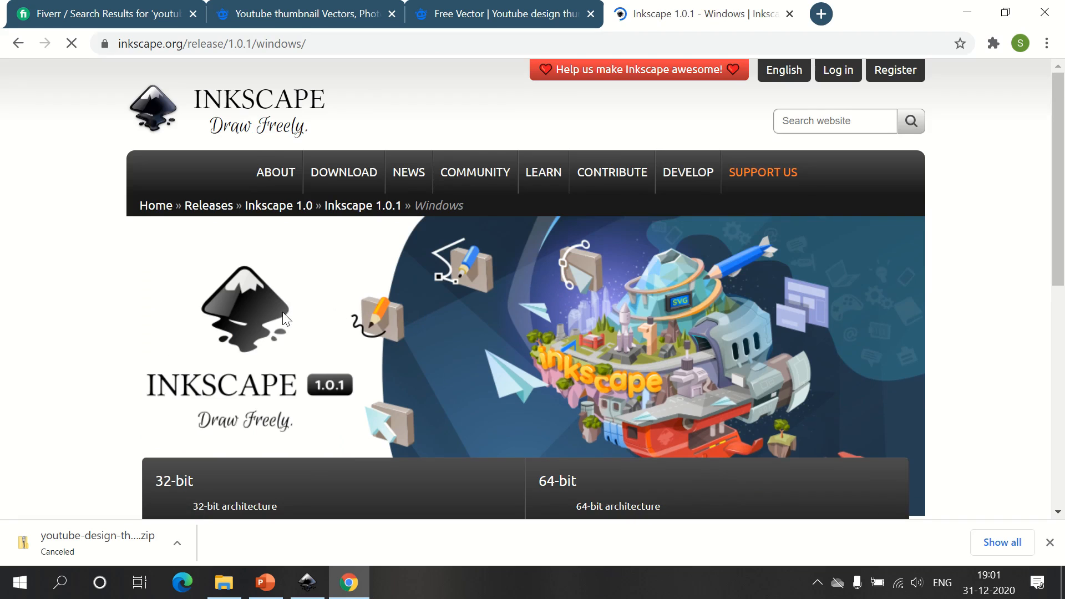
pyautogui.scroll(-3, 447, 318)
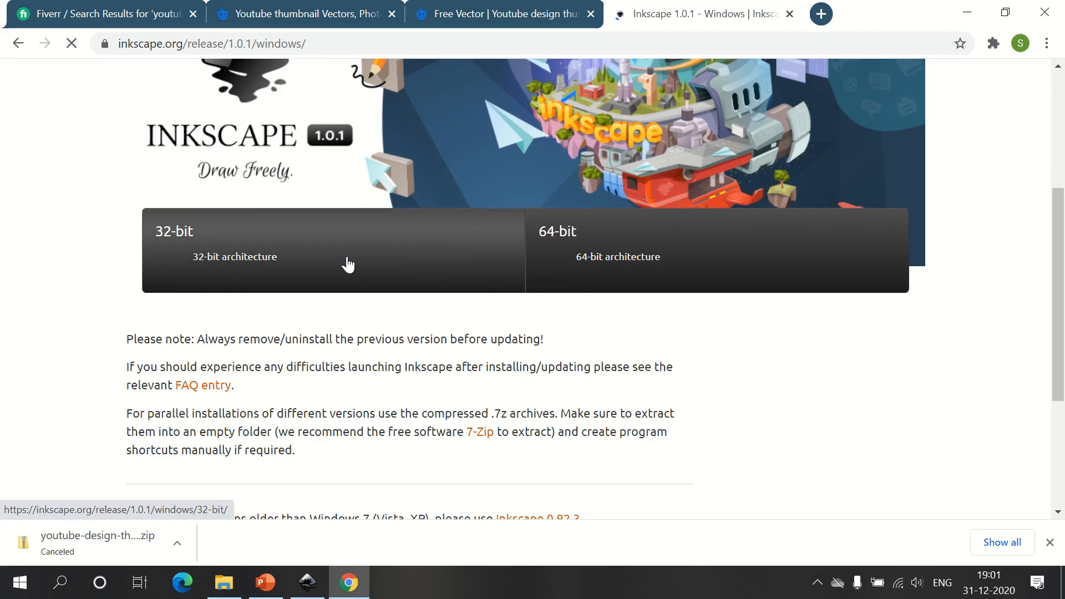
pyautogui.click(630, 261)
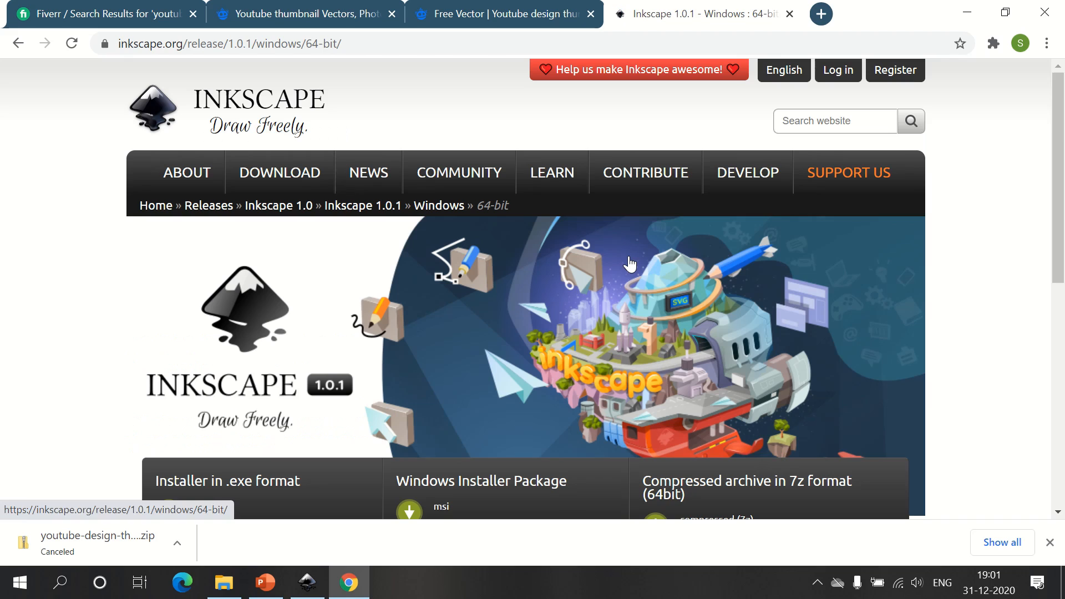
pyautogui.scroll(-5, 442, 275)
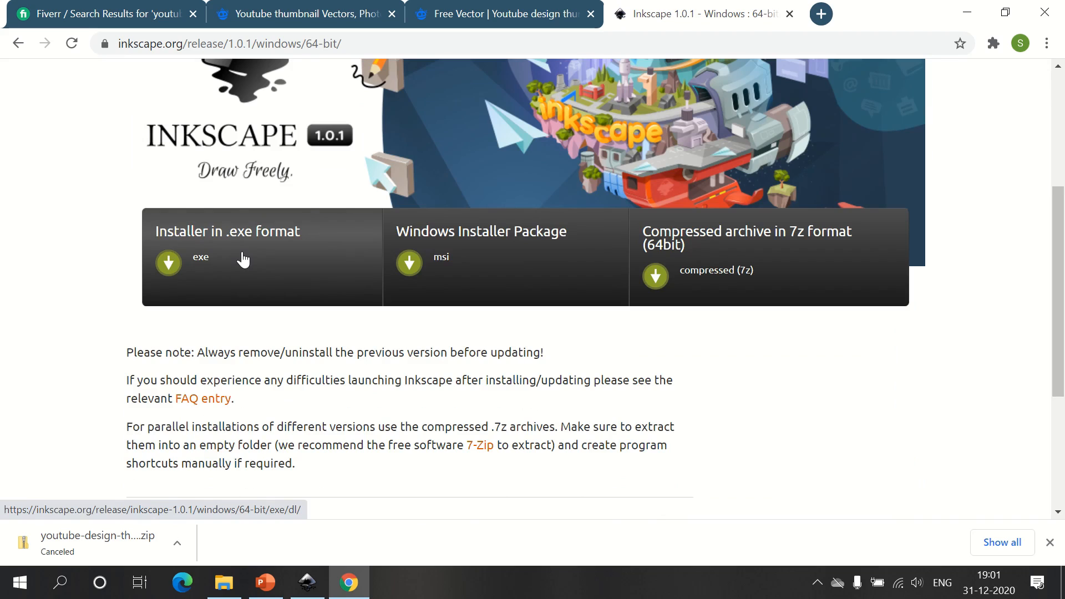
# - Switch to Inkscape and open 18361494.ai from the youtube-design-thumbnail-with-comic-background-template folder
pyautogui.click(313, 589)
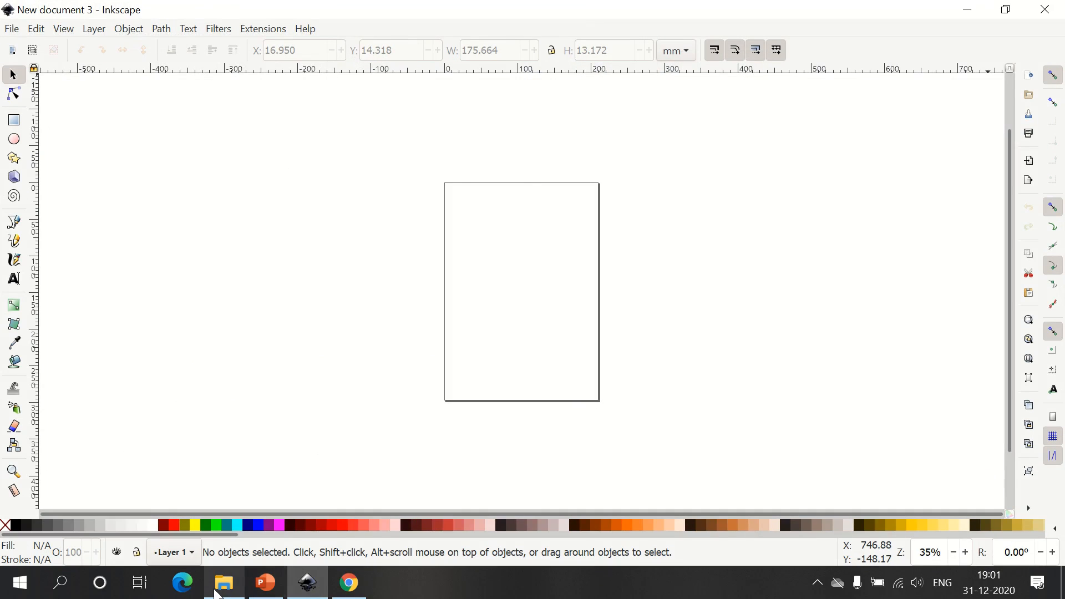
pyautogui.click(216, 592)
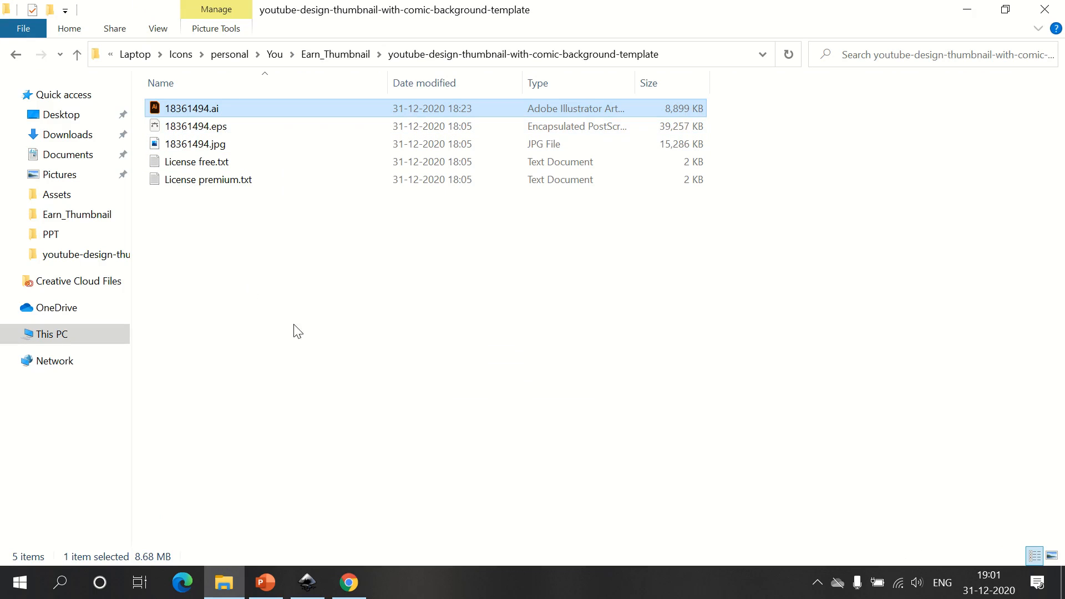
pyautogui.click(309, 583)
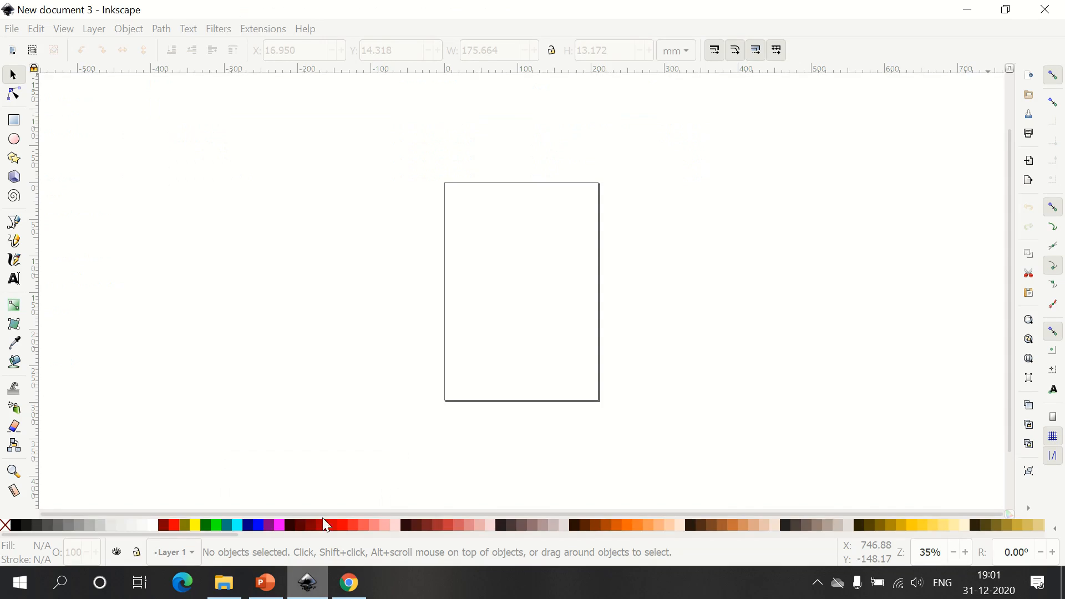
pyautogui.click(12, 29)
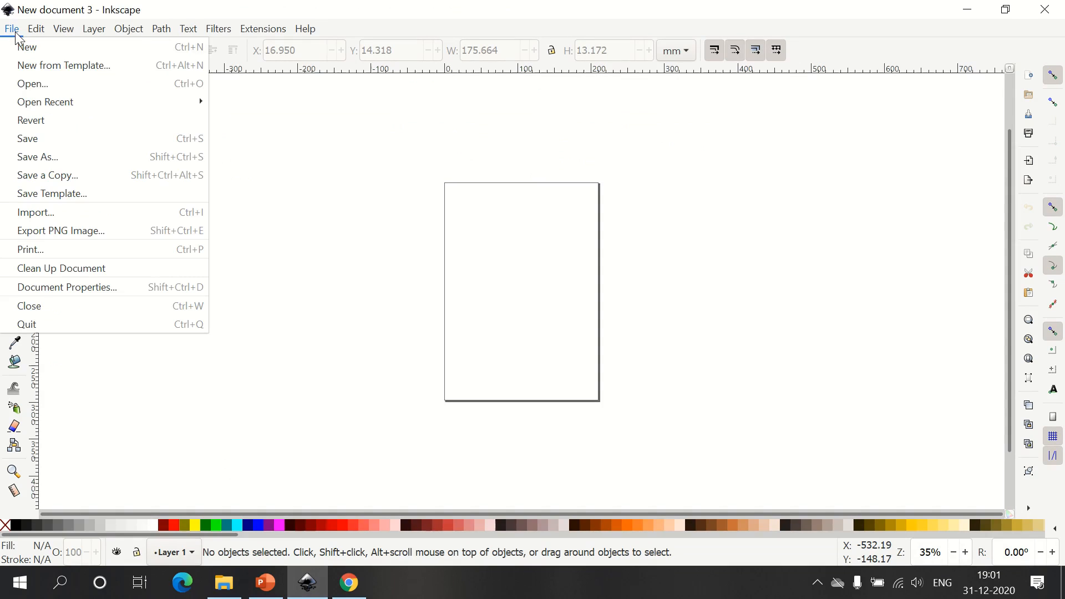
pyautogui.click(41, 88)
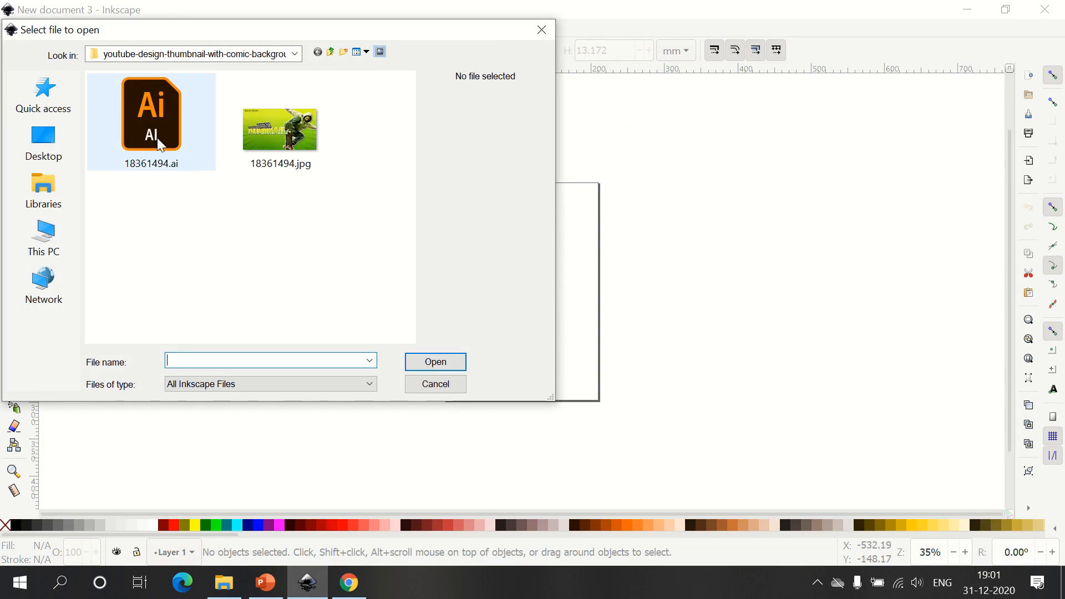
pyautogui.doubleClick(157, 138)
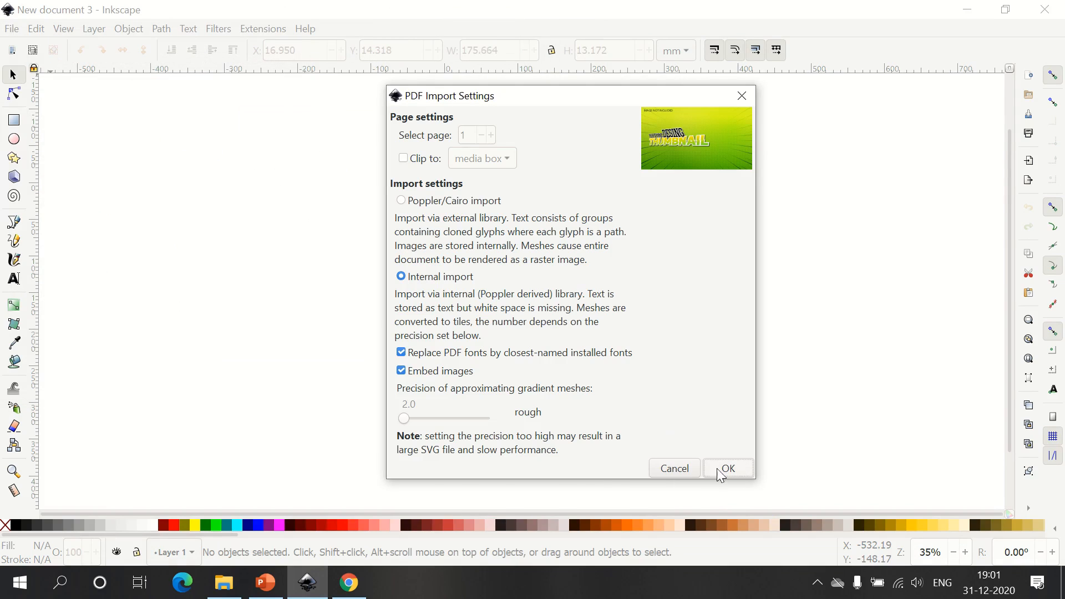
# - Import the AI file with gradient mesh precision set to 246.0 (very fine) and enlarge the document window
pyautogui.moveTo(411, 425); pyautogui.dragTo(490, 419)
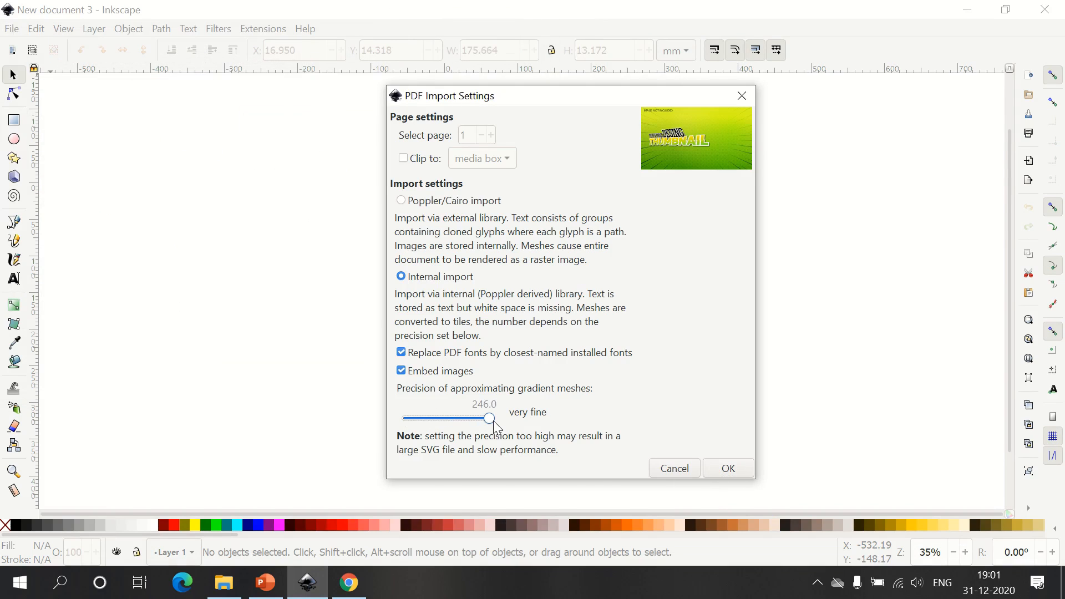
pyautogui.click(728, 469)
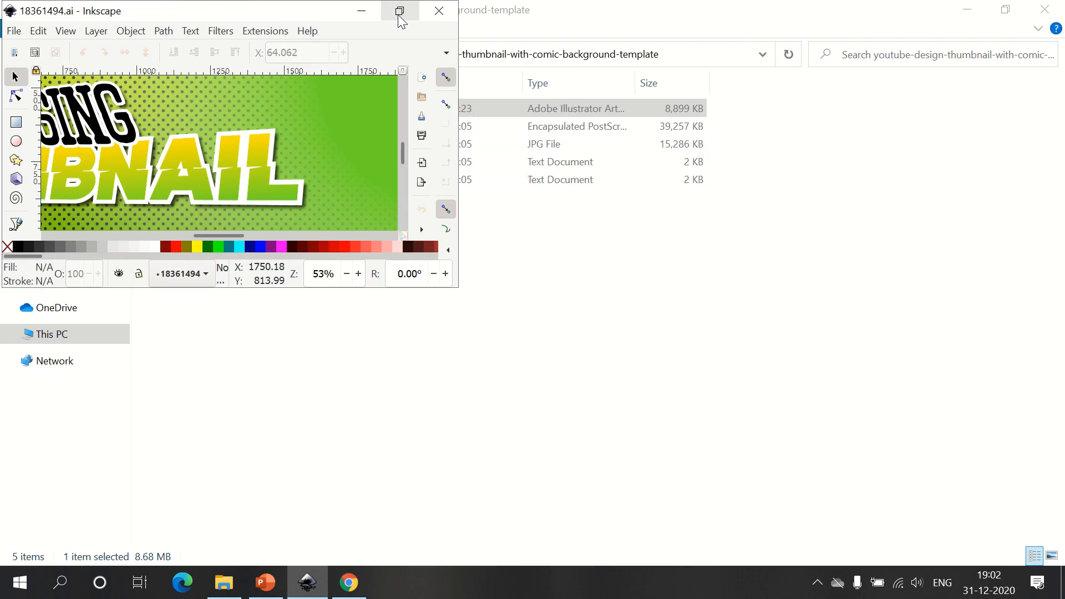
pyautogui.click(399, 17)
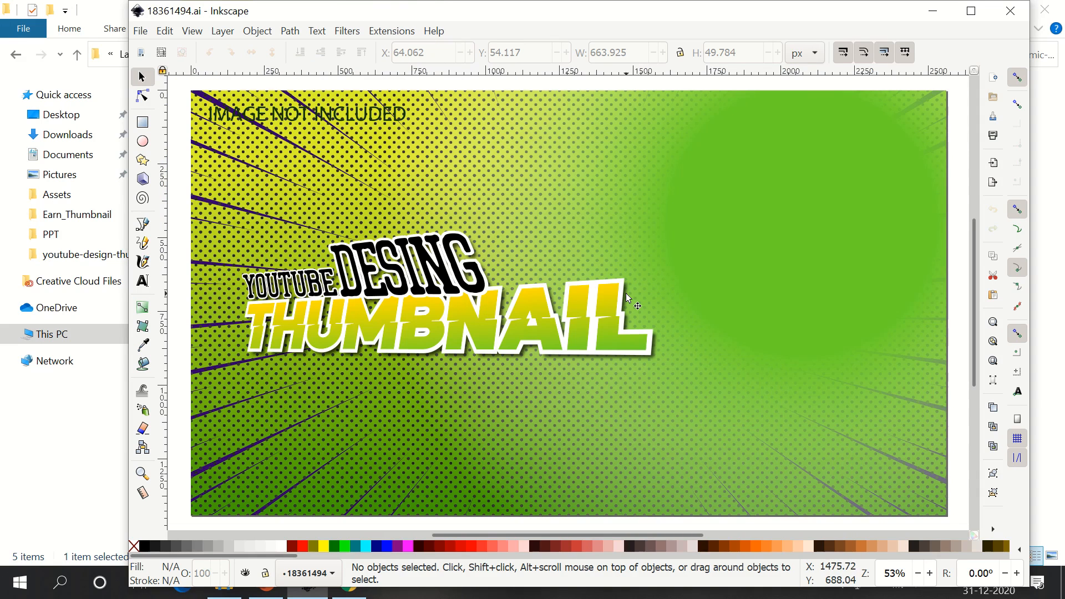
# - Delete the IMAGE NOT INCLUDED text and the whole YOUTUBE DESING THUMBNAIL lettering, including its shadow and outline, leaving only the background
pyautogui.click(373, 124)
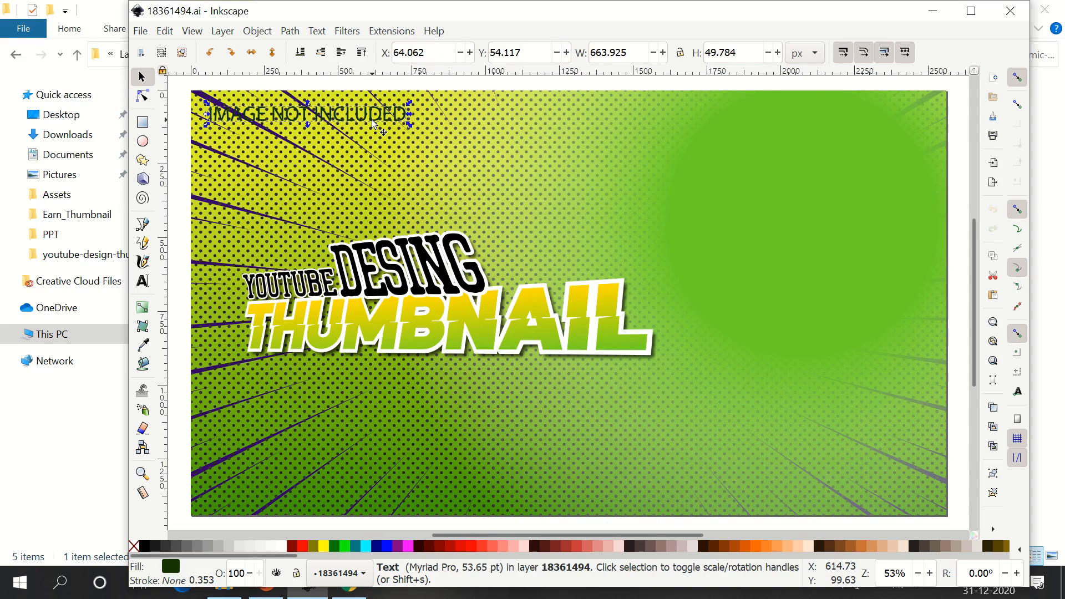
pyautogui.press('Delete')
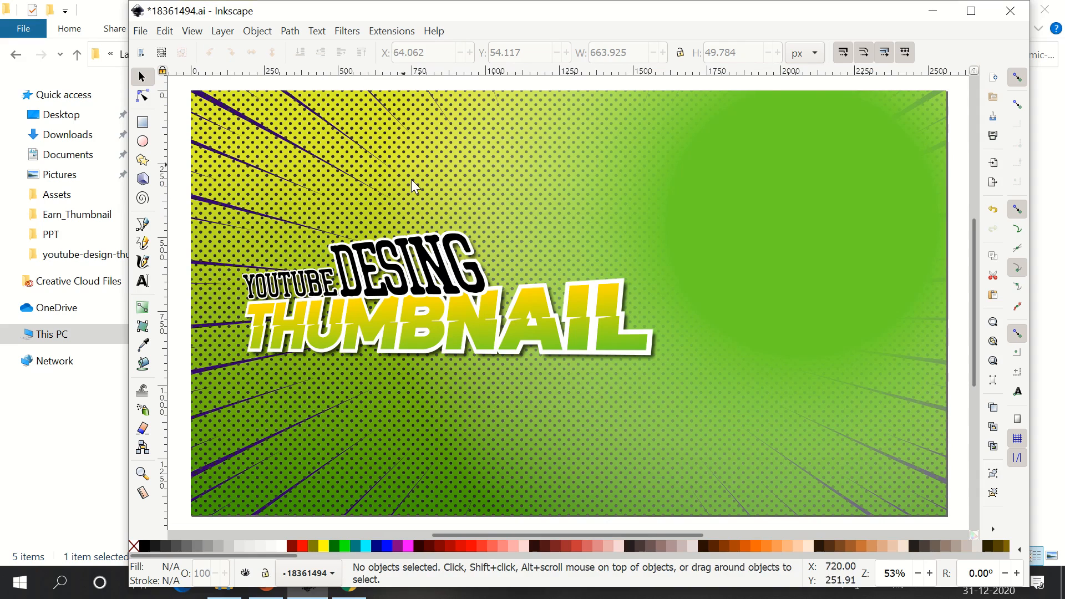
pyautogui.click(438, 273)
pyautogui.press('Delete')
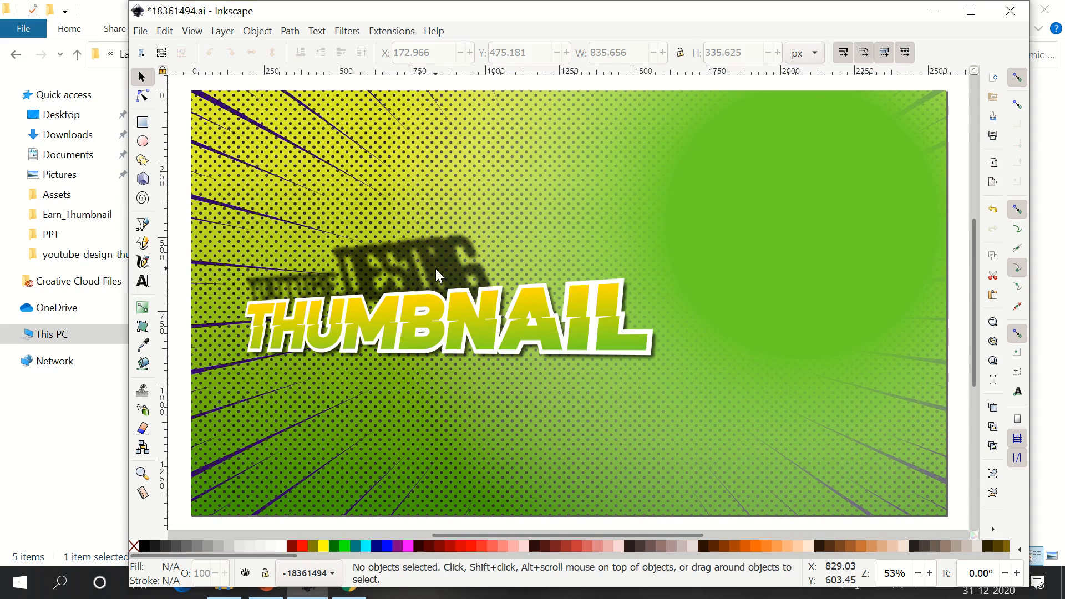
pyautogui.click(438, 275)
pyautogui.press('Delete')
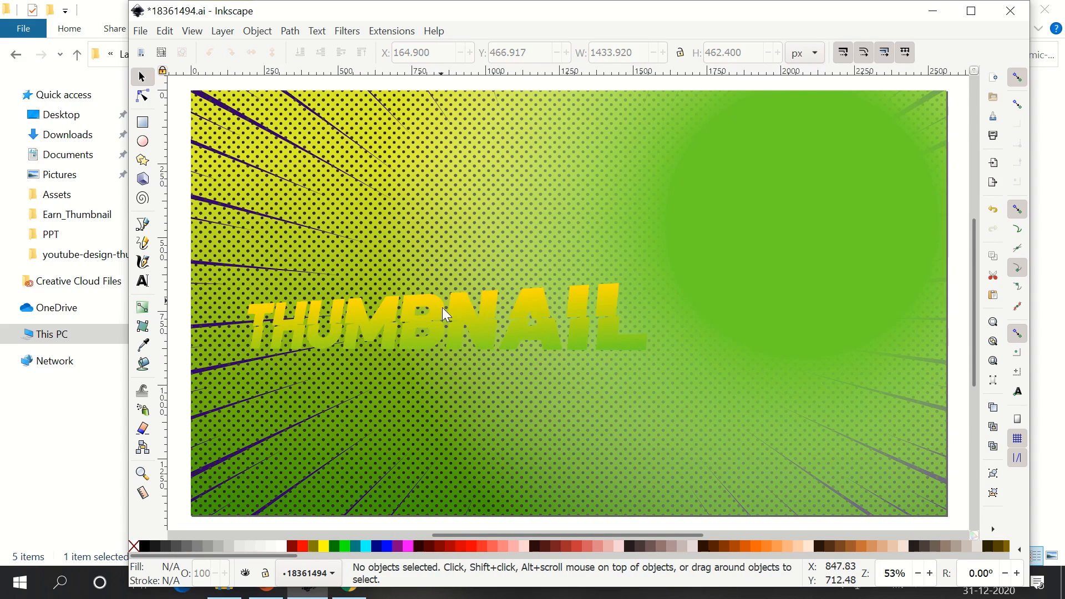
pyautogui.click(439, 318)
pyautogui.press('Delete')
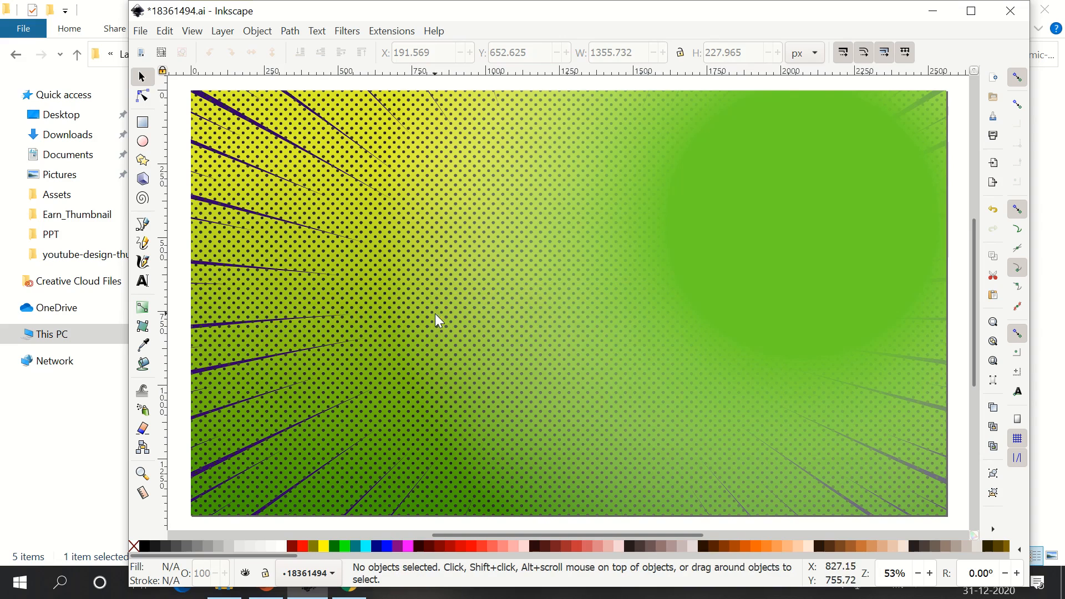
# - Save the artwork as Inkscape SVG 18361494.svg in the template folder and select the saved file in File Explorer
pyautogui.click(970, 12)
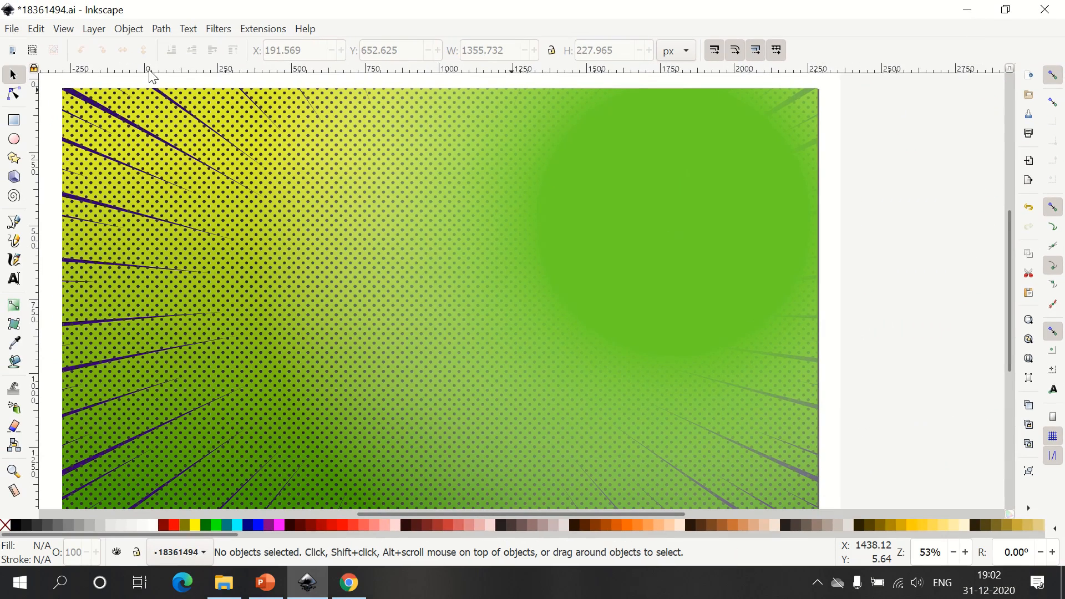
pyautogui.click(13, 29)
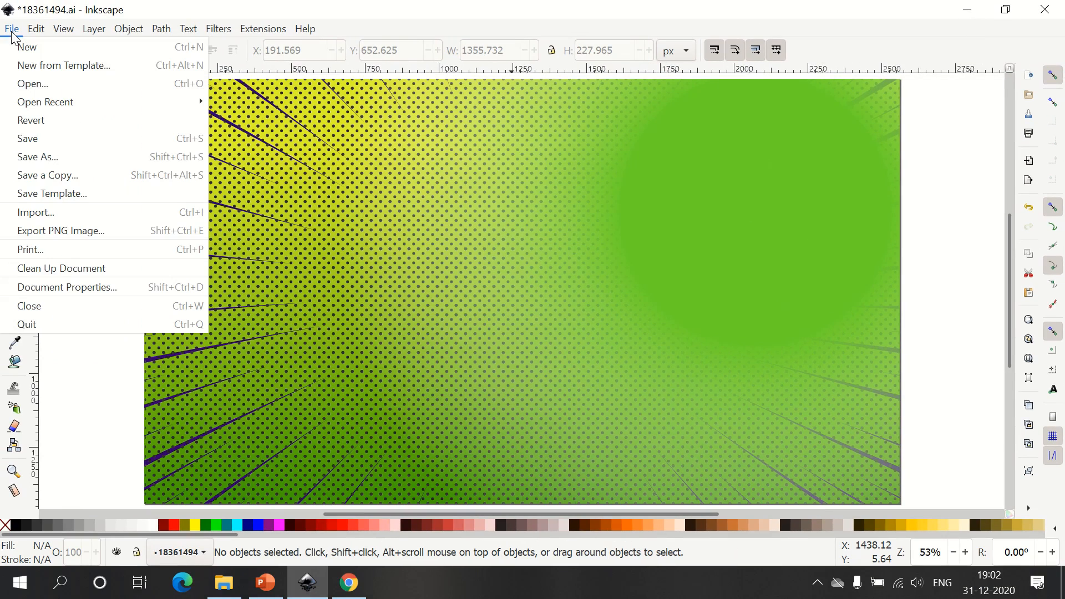
pyautogui.click(46, 160)
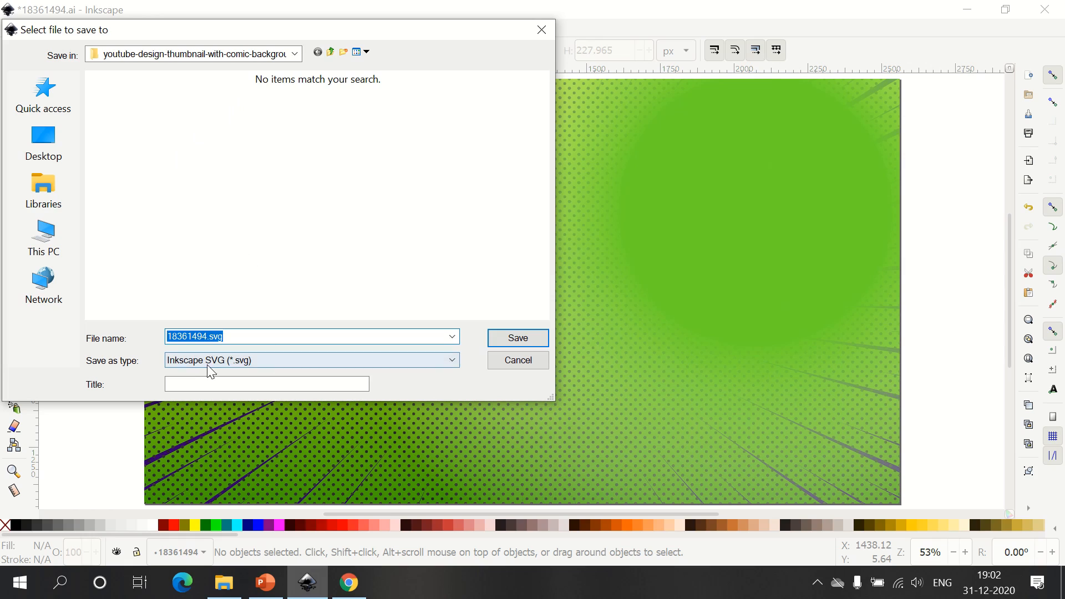
pyautogui.click(244, 362)
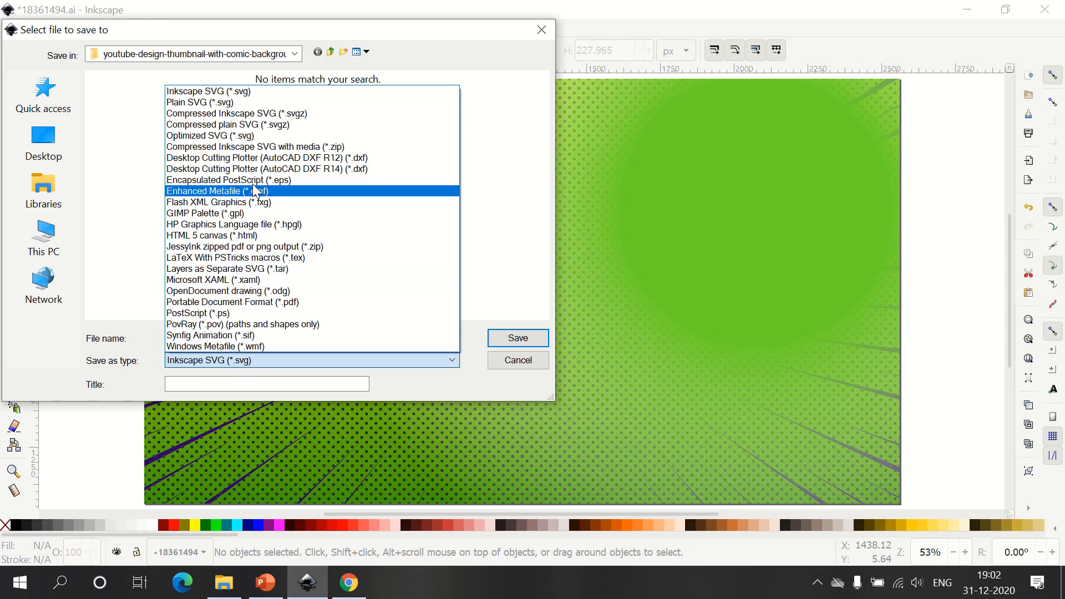
pyautogui.click(236, 93)
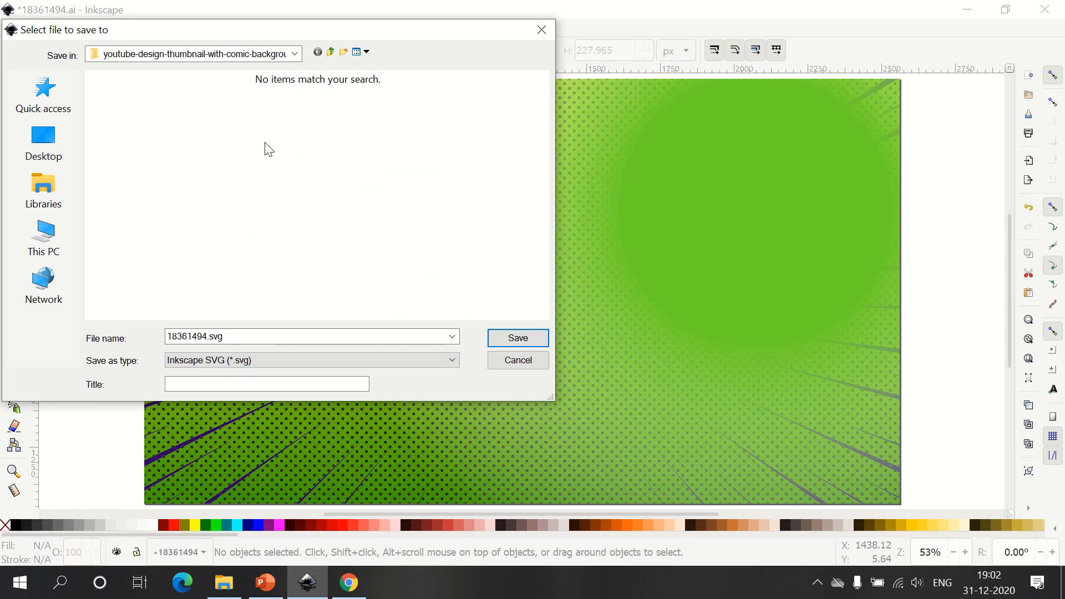
pyautogui.click(517, 339)
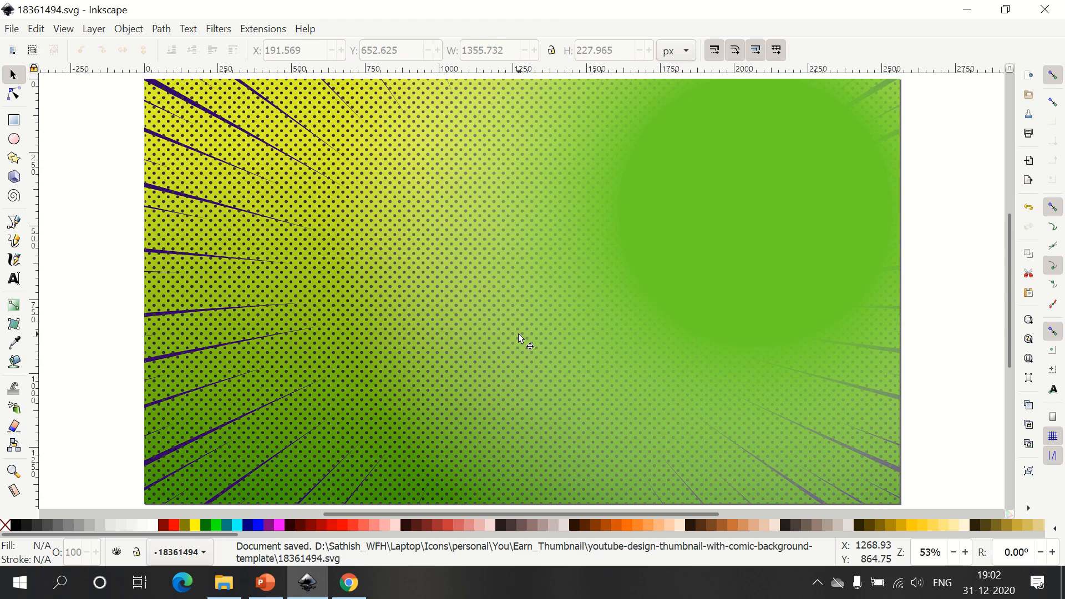
pyautogui.hotkey('alt', 'Tab')
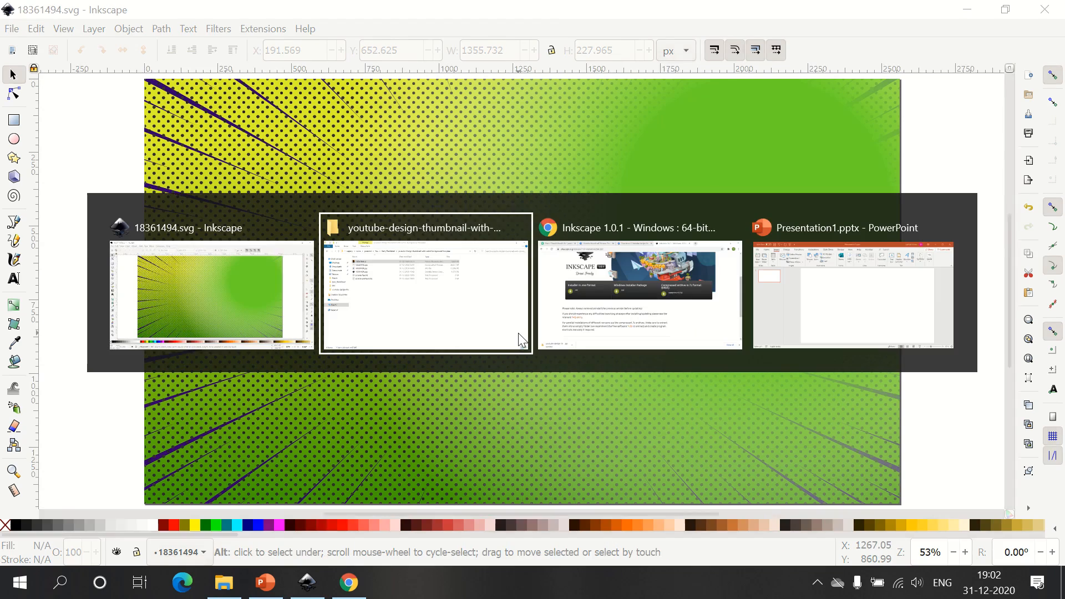
pyautogui.click(221, 164)
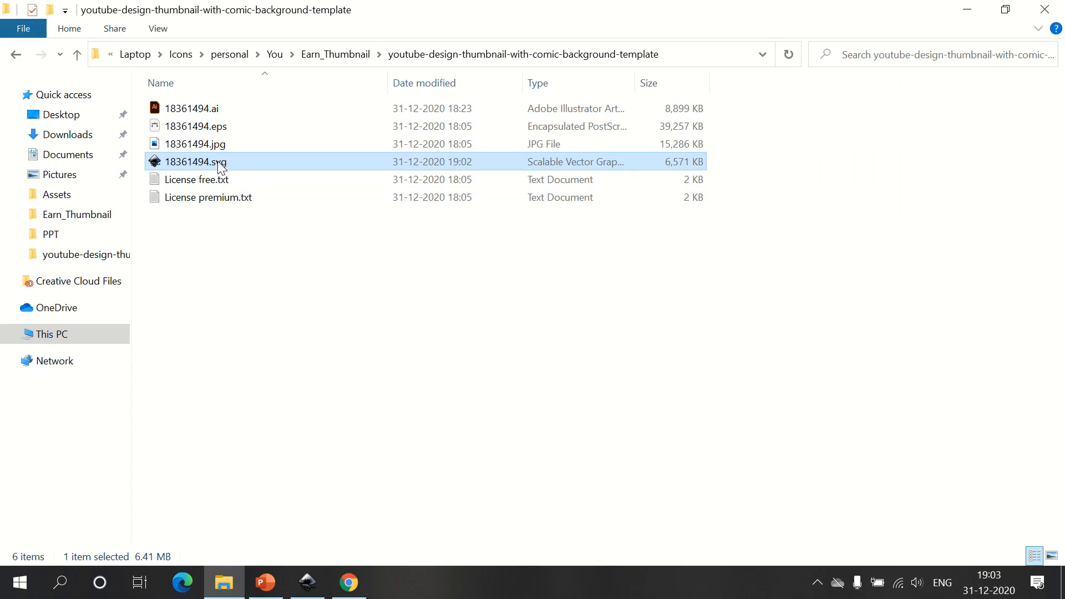
# - Switch to Chrome, open photopea.com in a new tab and close the downloads bar
pyautogui.click(340, 585)
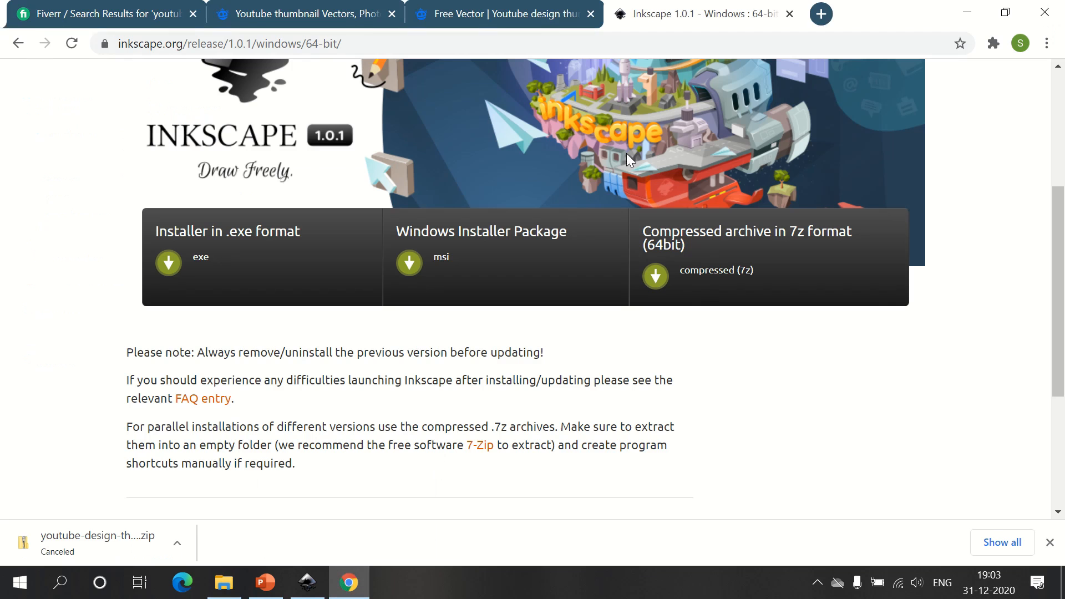
pyautogui.click(820, 14)
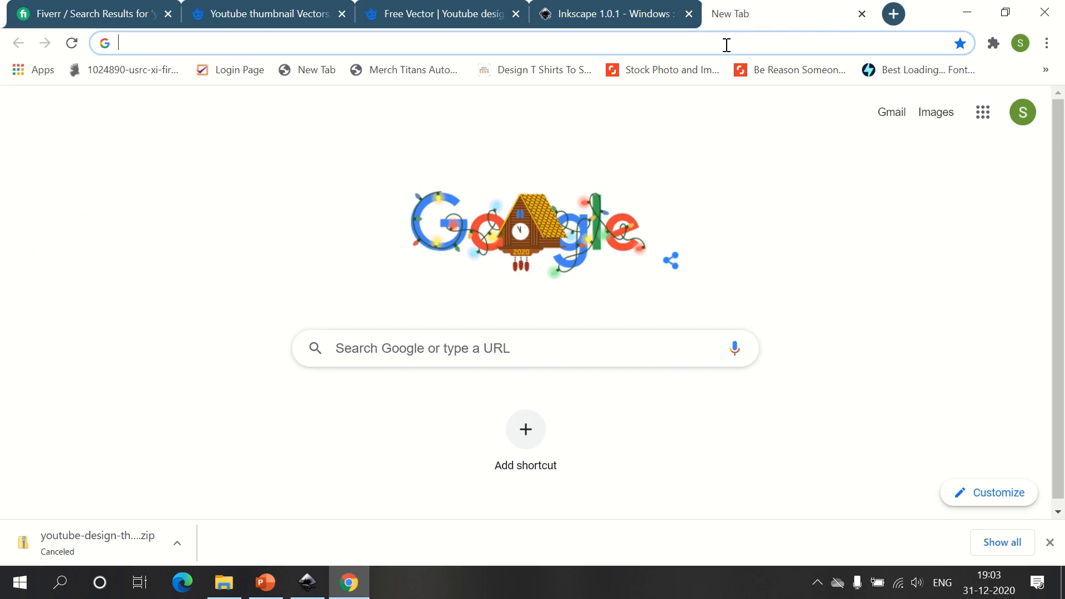
pyautogui.write('p')
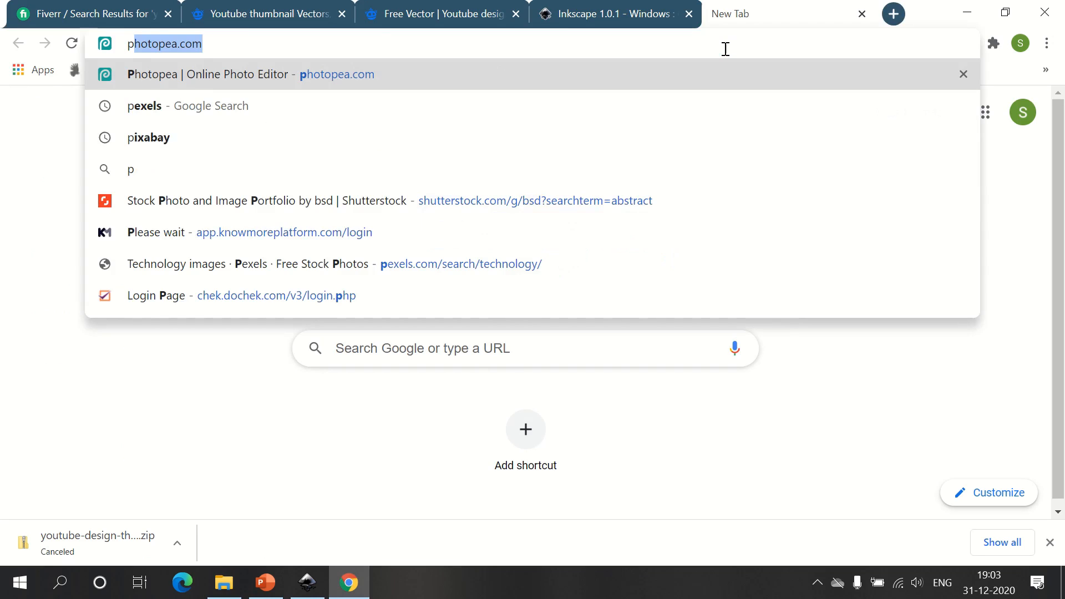
pyautogui.write('h')
pyautogui.press('Return')
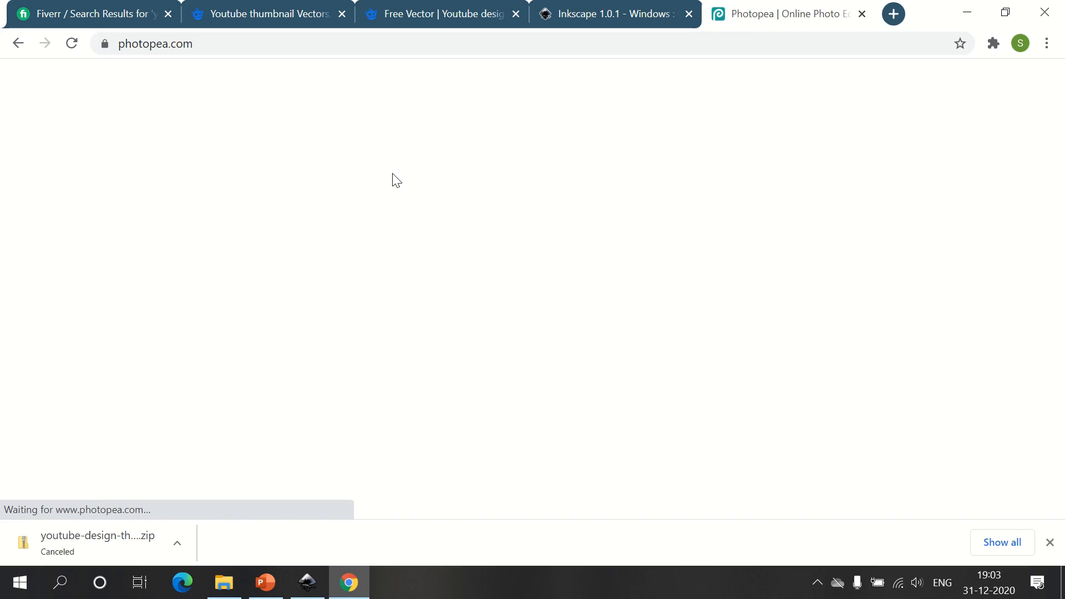
pyautogui.click(1050, 543)
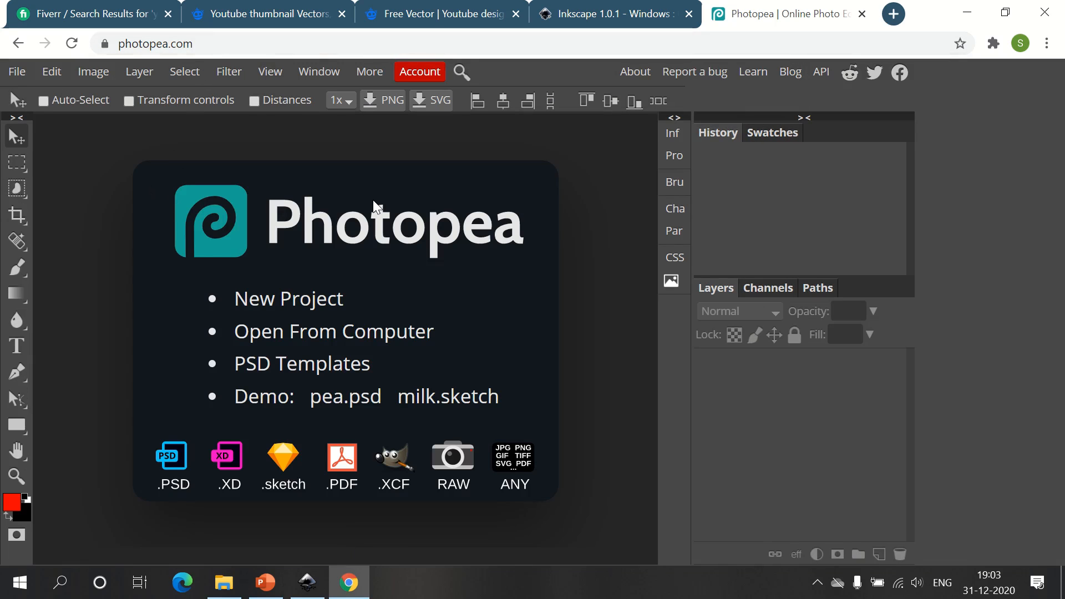
# - Bring 18361494.svg from File Explorer into Photopea to open it as a document
pyautogui.hotkey('alt', 'Tab')
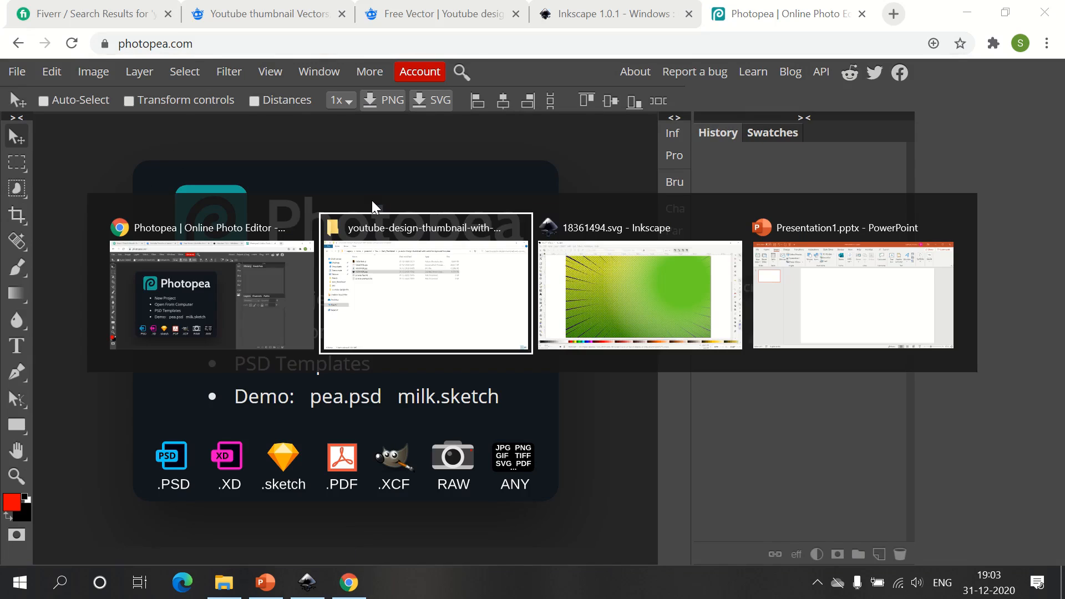
pyautogui.moveTo(230, 163); pyautogui.dragTo(341, 263)
pyautogui.hotkey('alt', 'Tab')
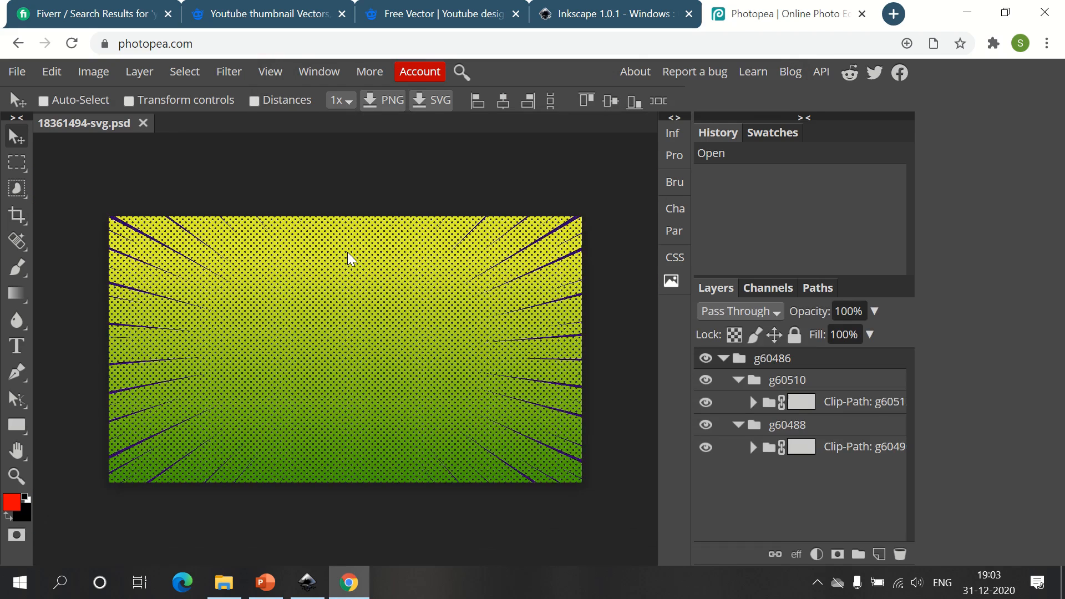
# - Collapse layer groups g60510 and g60488 and toggle each one's visibility off and on to check its contents
pyautogui.click(738, 380)
pyautogui.click(738, 402)
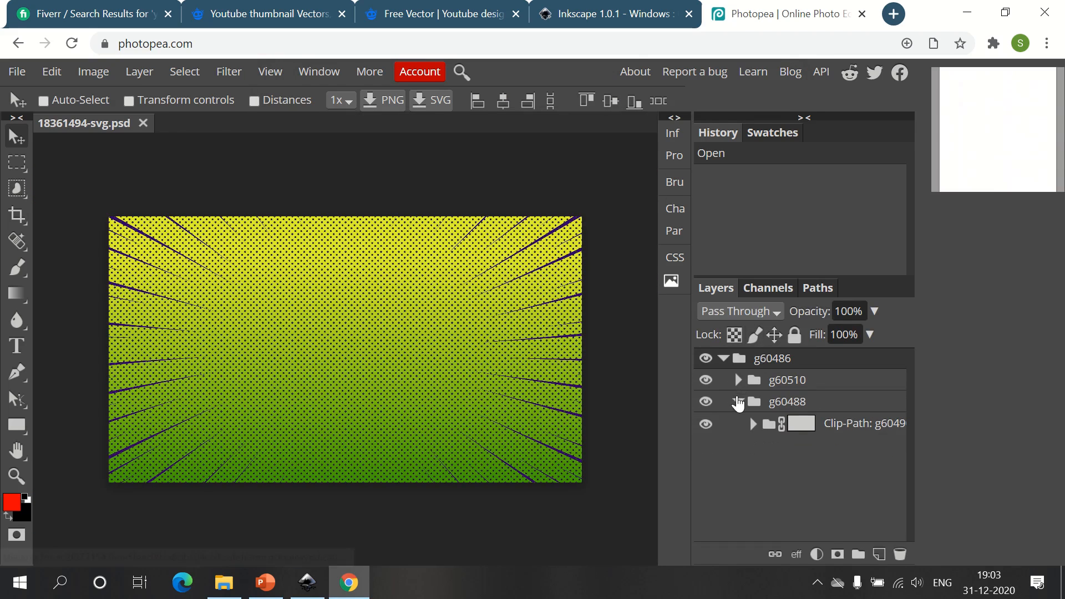
pyautogui.click(704, 382)
pyautogui.click(704, 382)
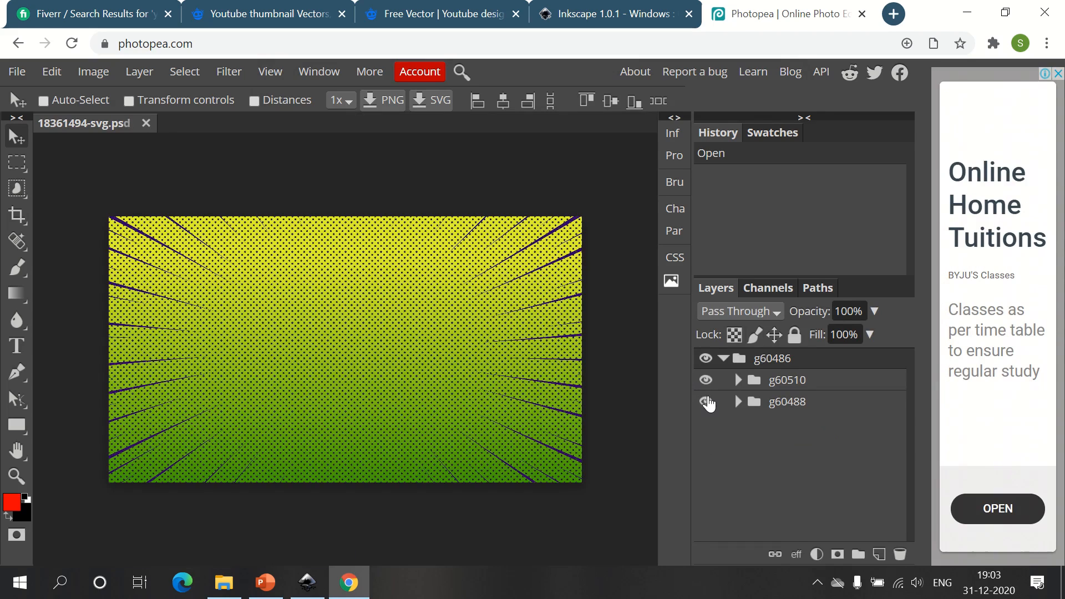
pyautogui.click(707, 402)
pyautogui.click(706, 403)
# - Expand layer group g60510 down to the subgroups inside g60512 and select g90446
pyautogui.click(737, 379)
pyautogui.click(753, 403)
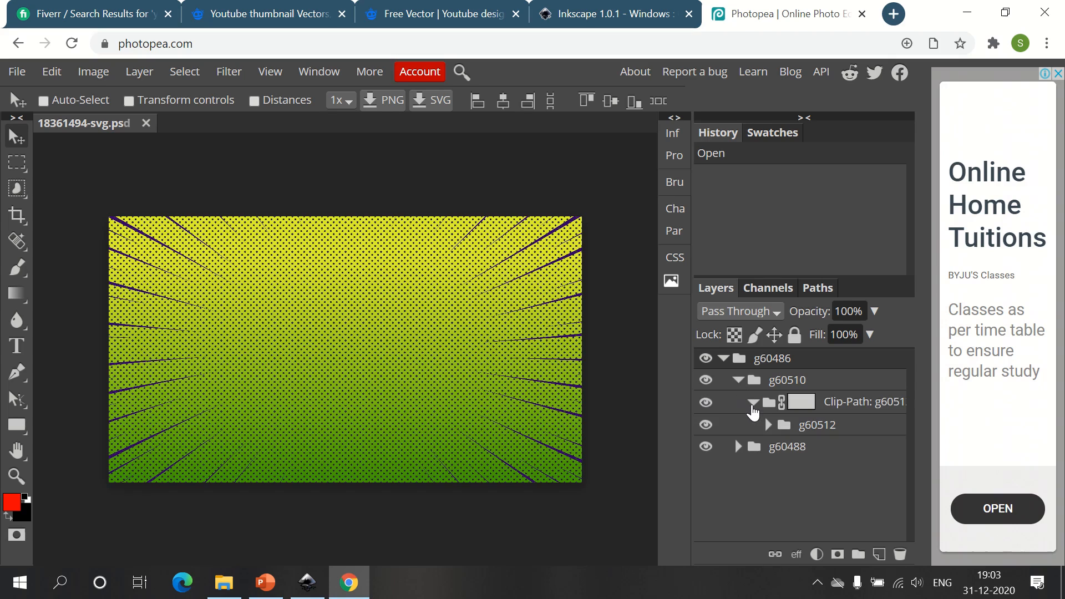
pyautogui.click(768, 425)
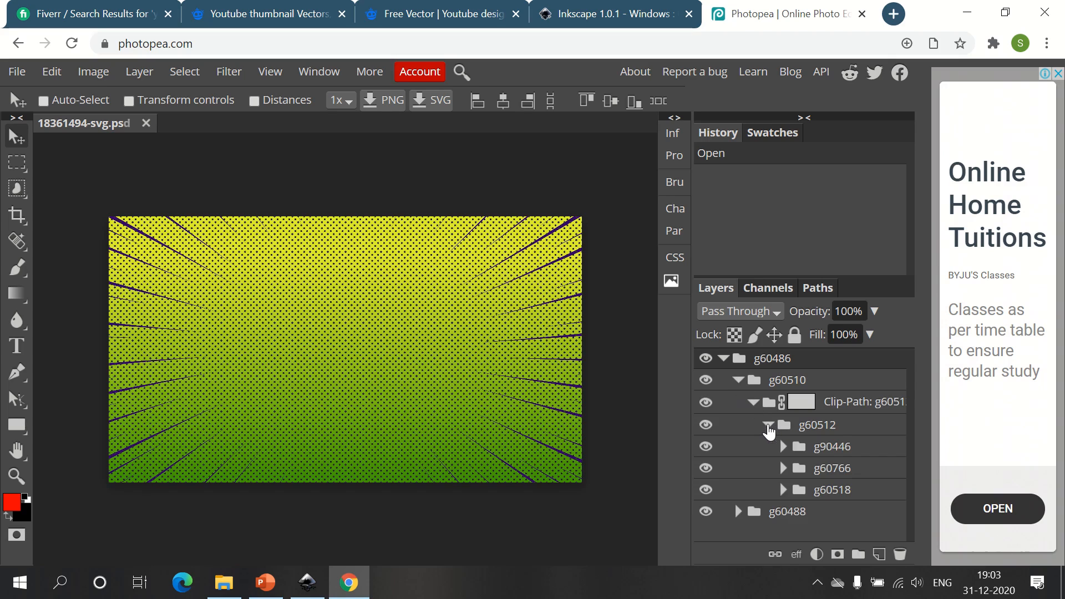
pyautogui.click(831, 447)
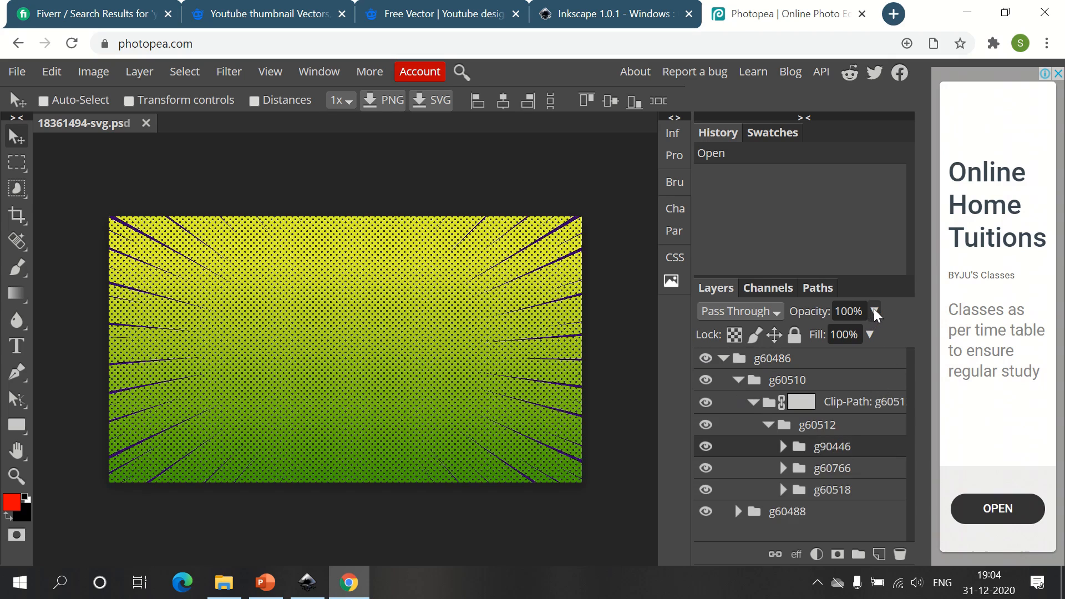
# - Toggle the visibility of subgroups g90446, g60766 and g60518 off and on to identify what each contains
pyautogui.click(706, 447)
pyautogui.click(706, 447)
pyautogui.click(706, 468)
pyautogui.click(706, 469)
pyautogui.click(707, 491)
pyautogui.click(708, 491)
# - Set the opacity of group g90446 to 45% and fade the dot-pattern group g60766 to below 38%
pyautogui.click(874, 312)
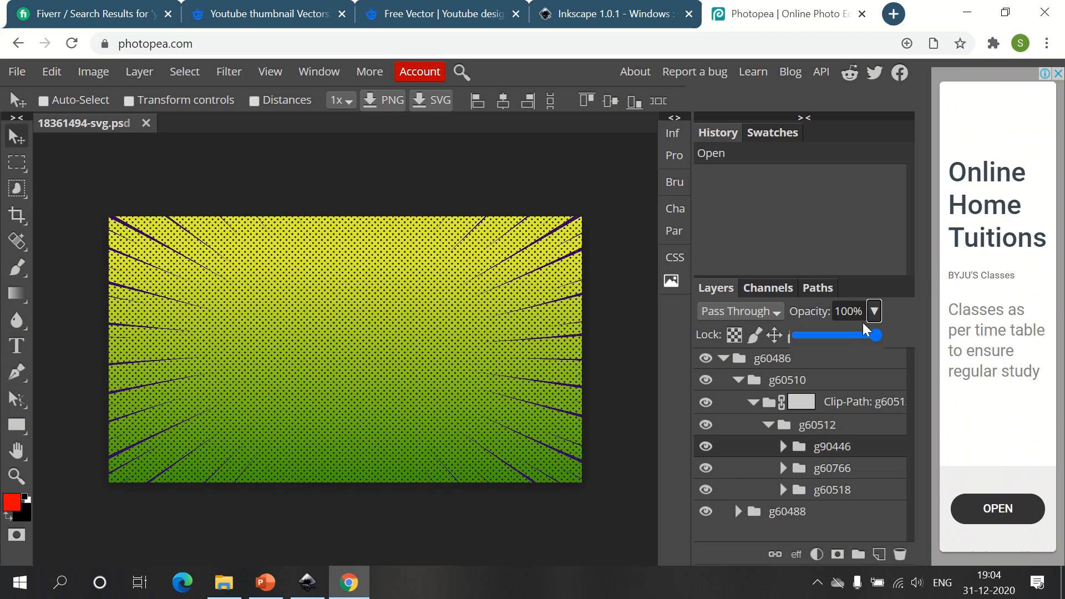
pyautogui.click(833, 334)
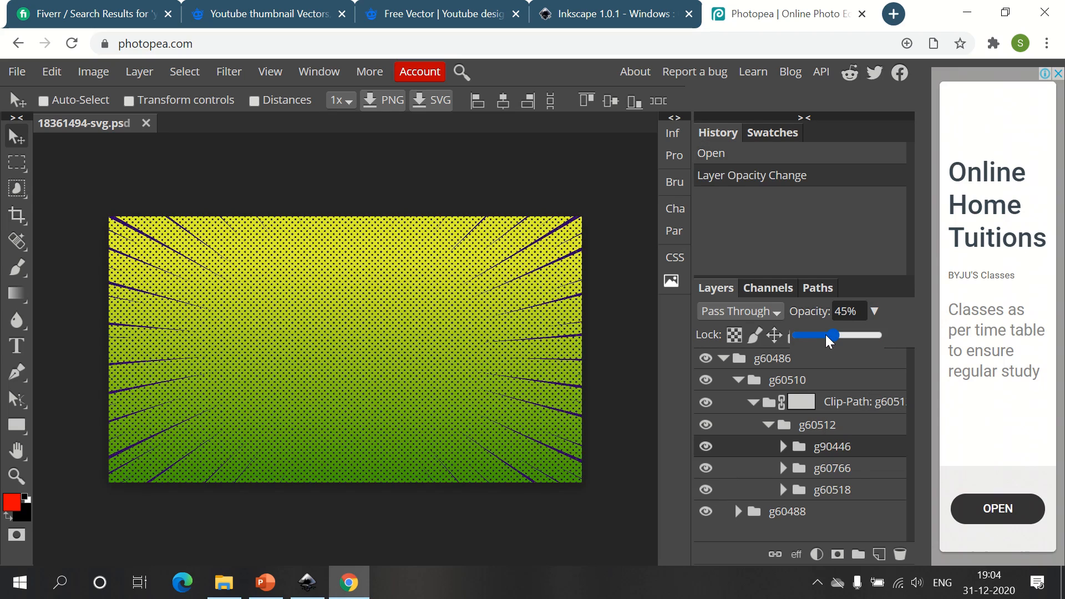
pyautogui.click(844, 468)
pyautogui.click(874, 312)
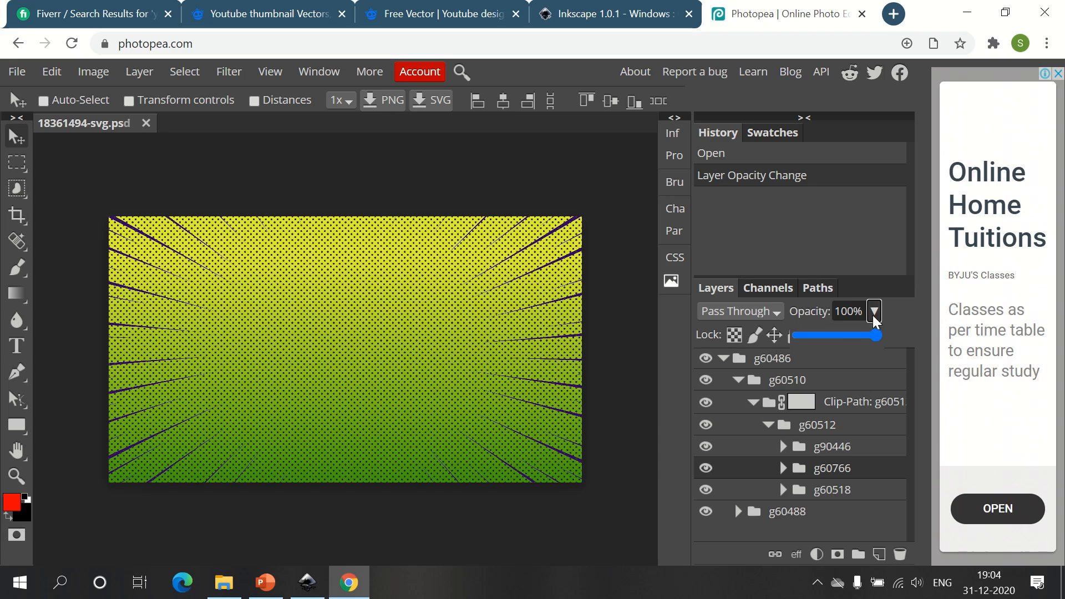
pyautogui.click(827, 336)
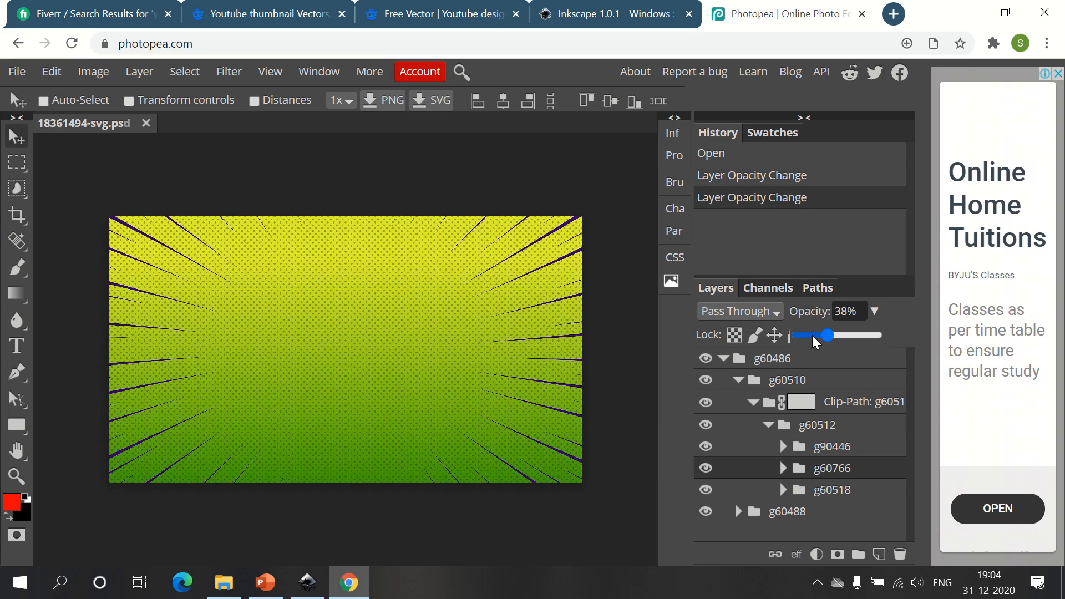
pyautogui.click(812, 335)
# - Reduce the opacity of the ray-line group g60518 to about 25%
pyautogui.click(835, 490)
pyautogui.click(874, 311)
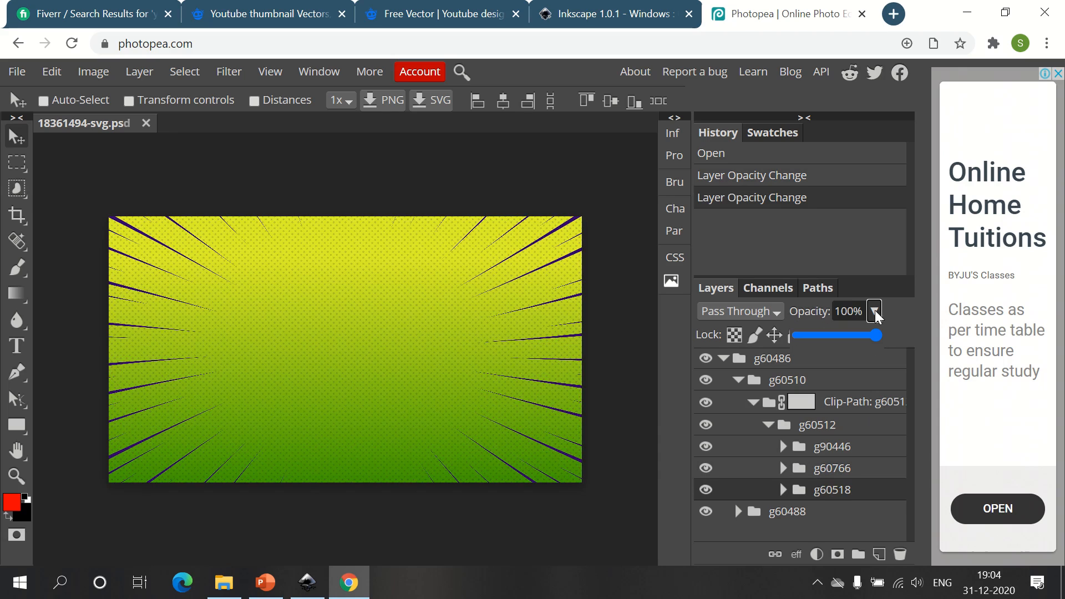
pyautogui.click(818, 334)
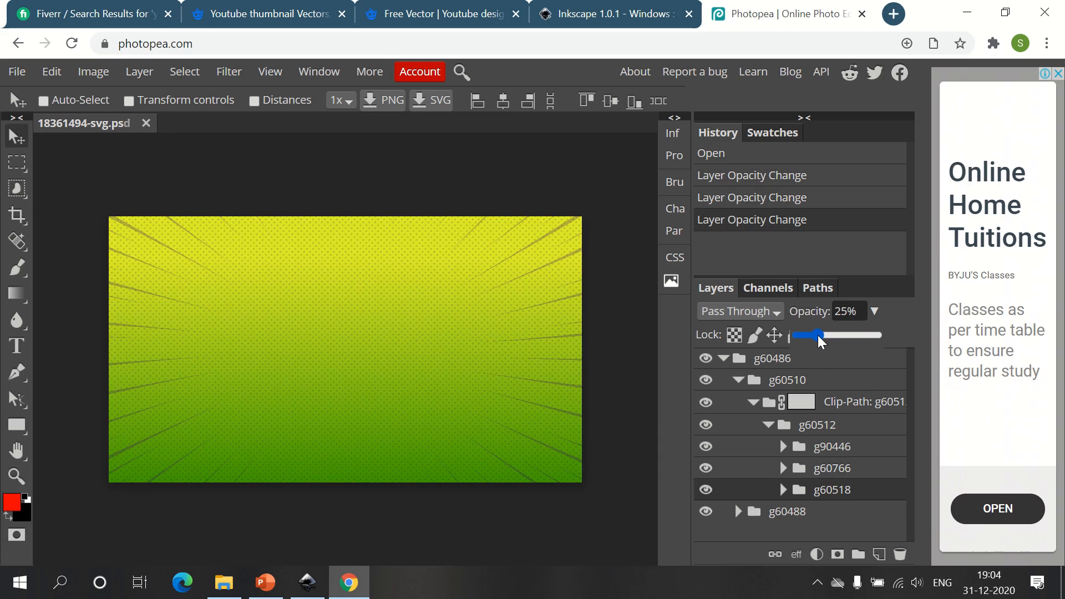
pyautogui.click(830, 335)
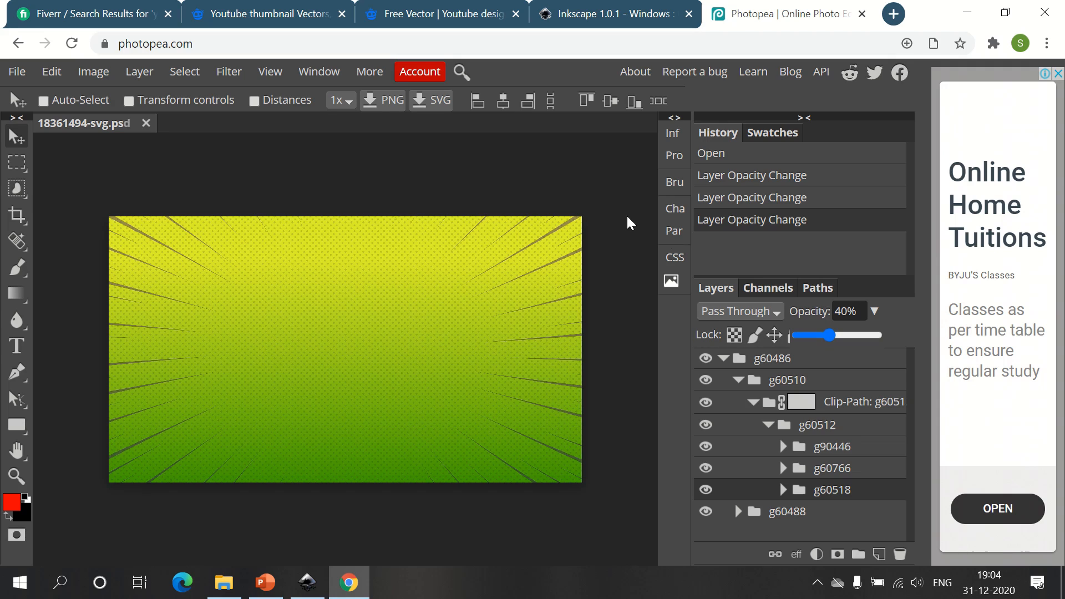
pyautogui.click(820, 337)
# - Collapse the g60486 group and add a new empty layer above it
pyautogui.click(723, 359)
pyautogui.click(810, 361)
pyautogui.click(879, 553)
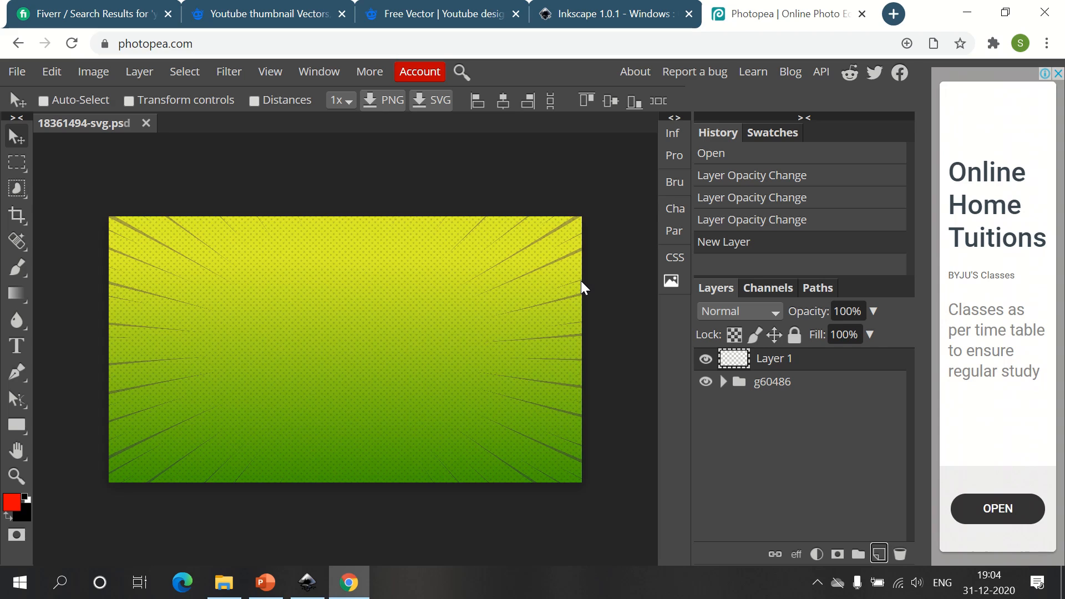
# - Bring Young_Girl.png from the Earn_Thumbnail folder in File Explorer into the Photopea document
pyautogui.hotkey('alt', 'Tab')
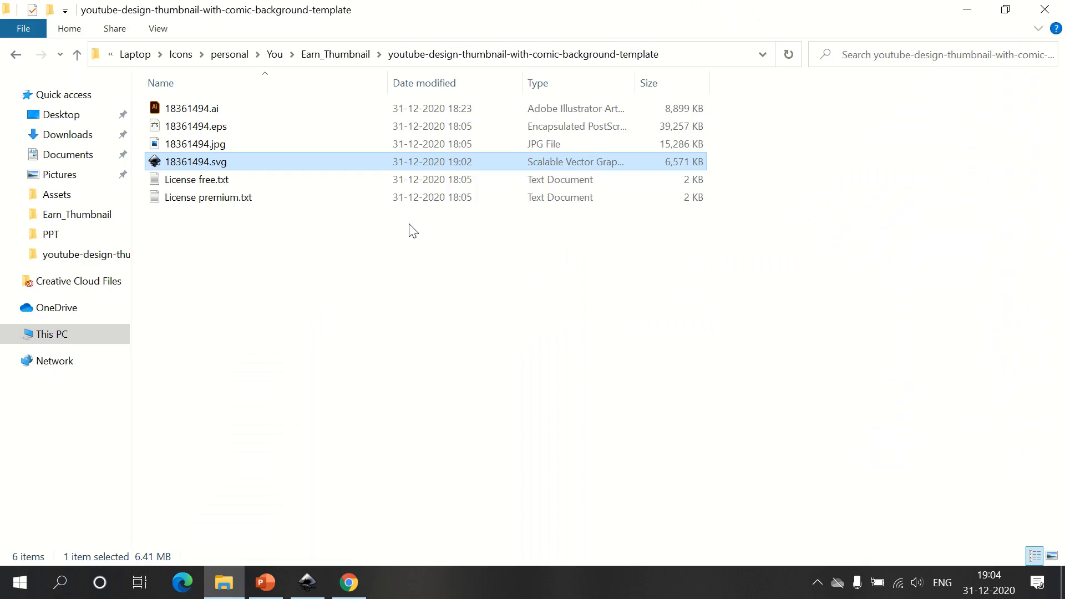
pyautogui.click(328, 57)
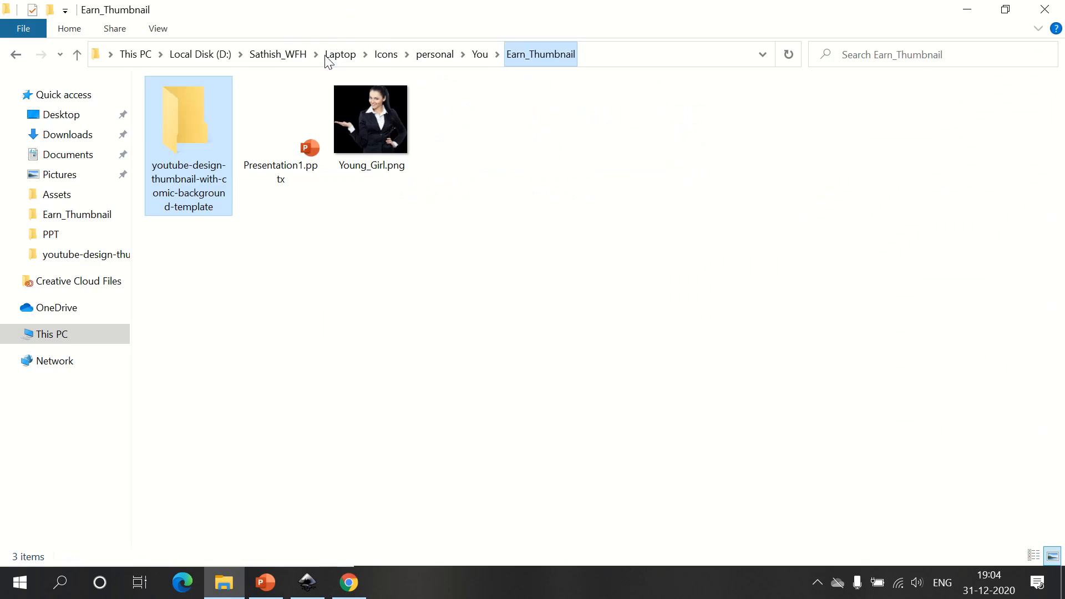
pyautogui.click(375, 126)
pyautogui.moveTo(371, 118); pyautogui.dragTo(398, 344)
pyautogui.hotkey('alt', 'Tab')
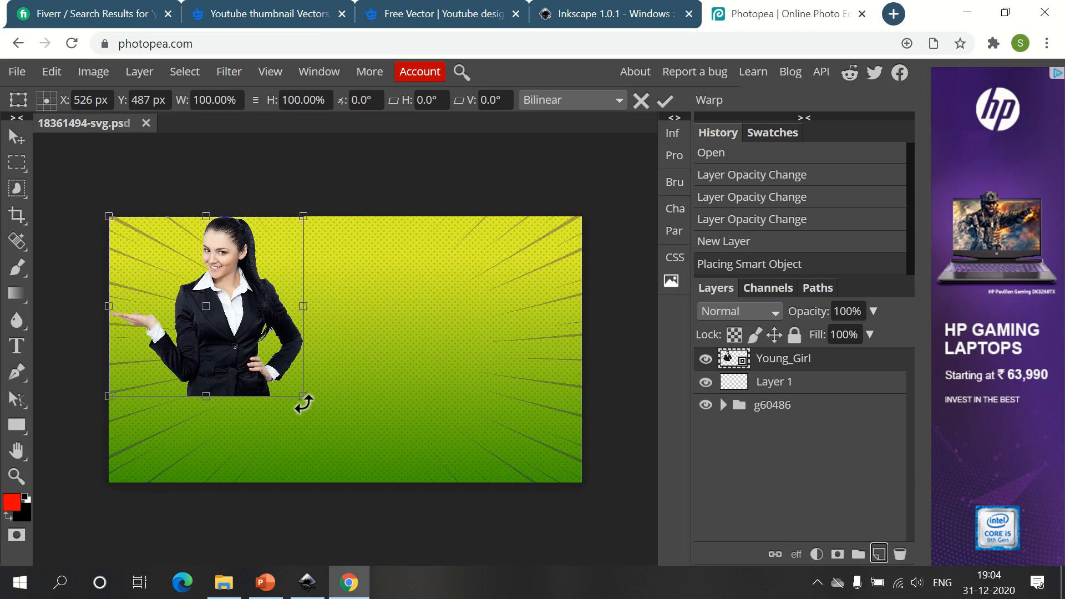
# - Enlarge the placed woman to about 135% and position her on the canvas's right half, touching the bottom edge
pyautogui.moveTo(304, 397); pyautogui.dragTo(372, 464)
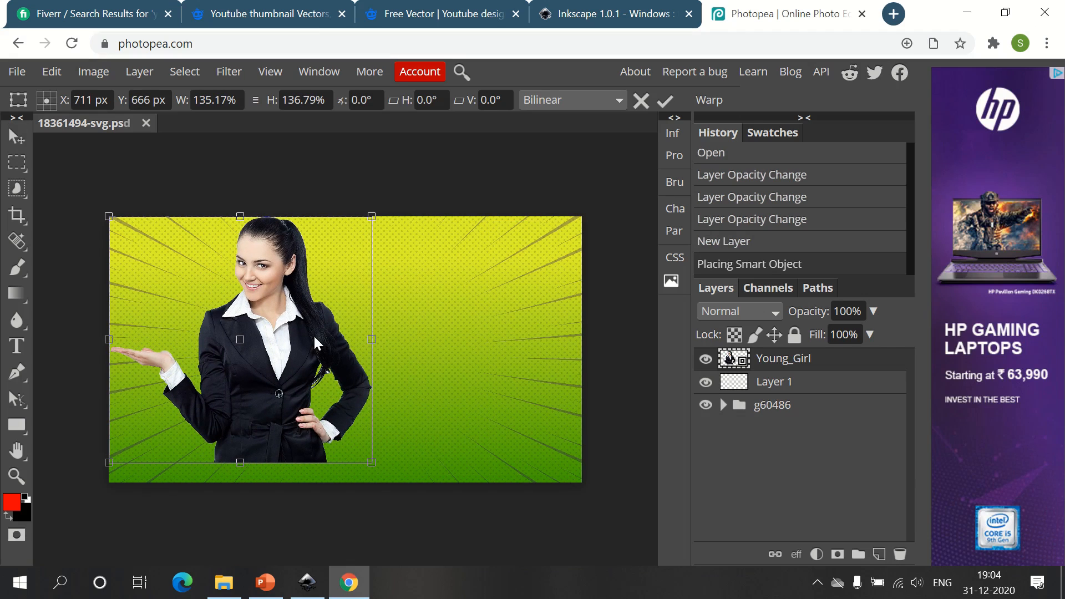
pyautogui.moveTo(332, 323); pyautogui.dragTo(458, 331)
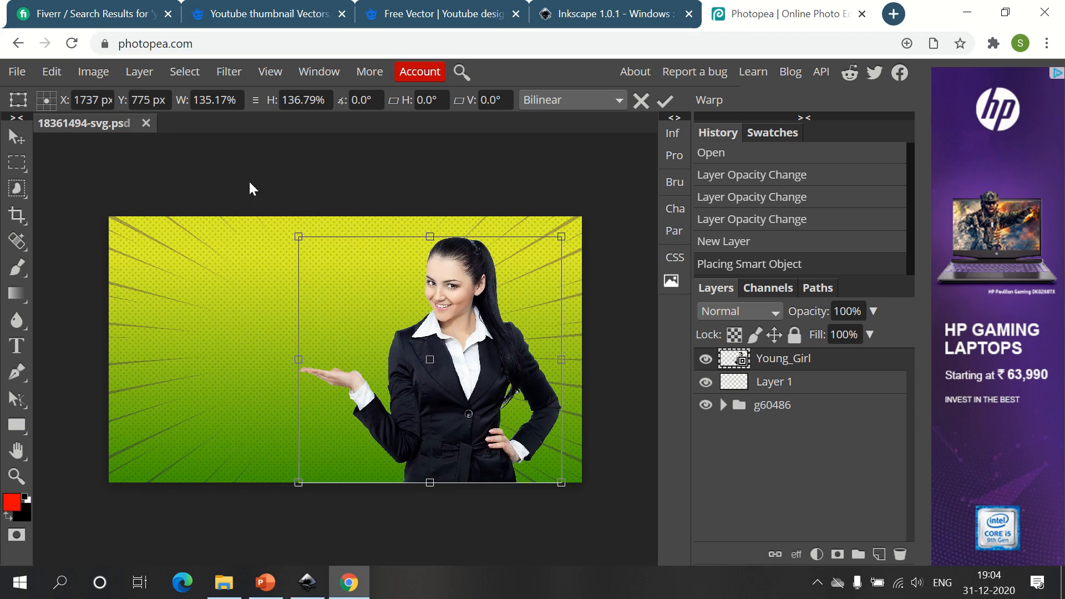
pyautogui.click(15, 138)
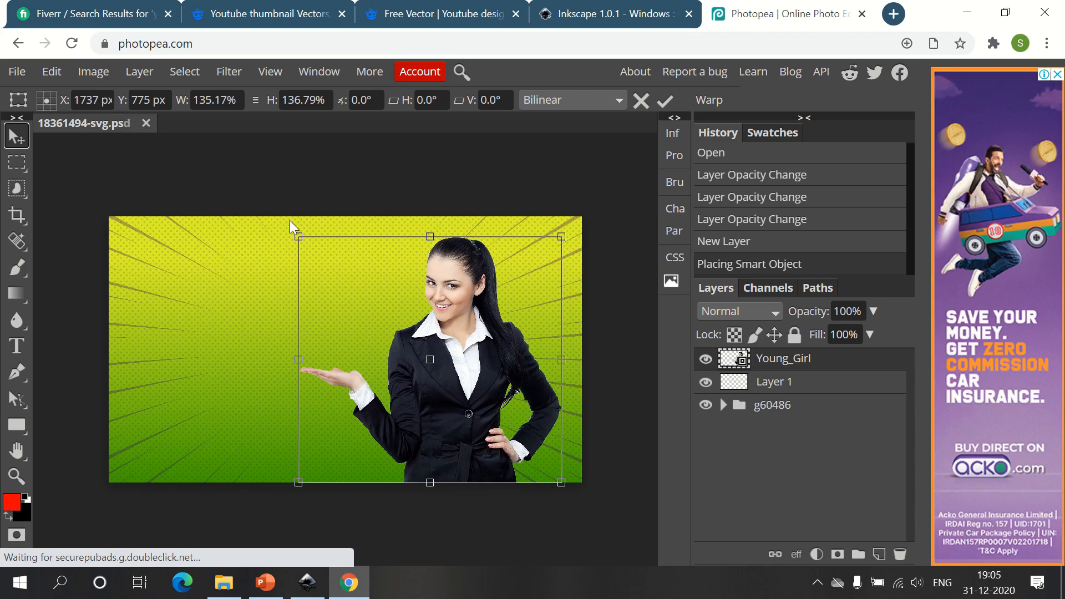
pyautogui.press('Return')
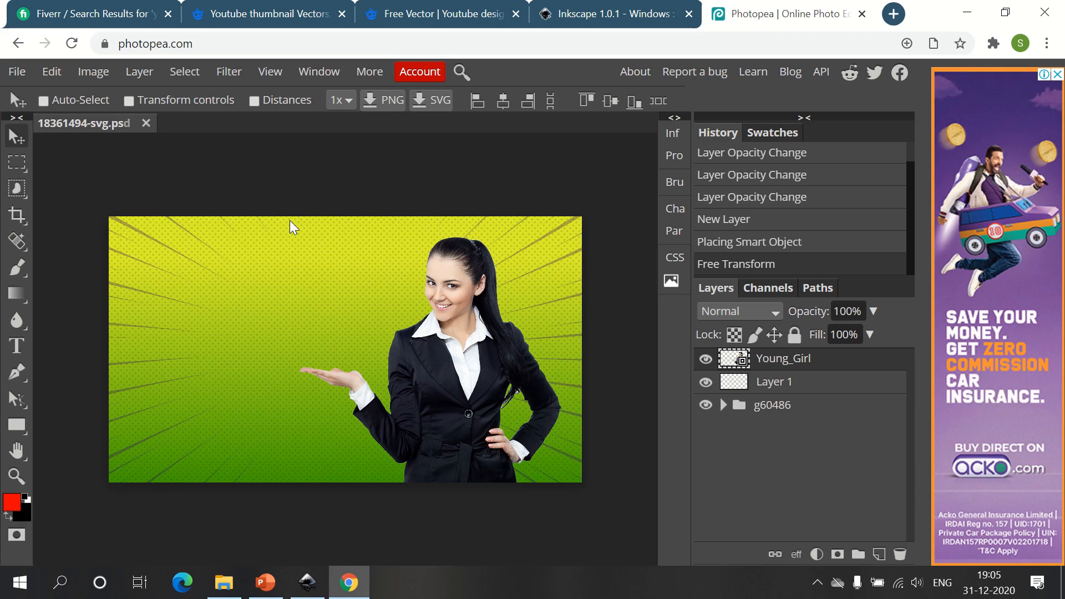
# - Enable transform controls, shrink the woman to about 127% from her upper-left corner, and switch the controls off again
pyautogui.click(130, 101)
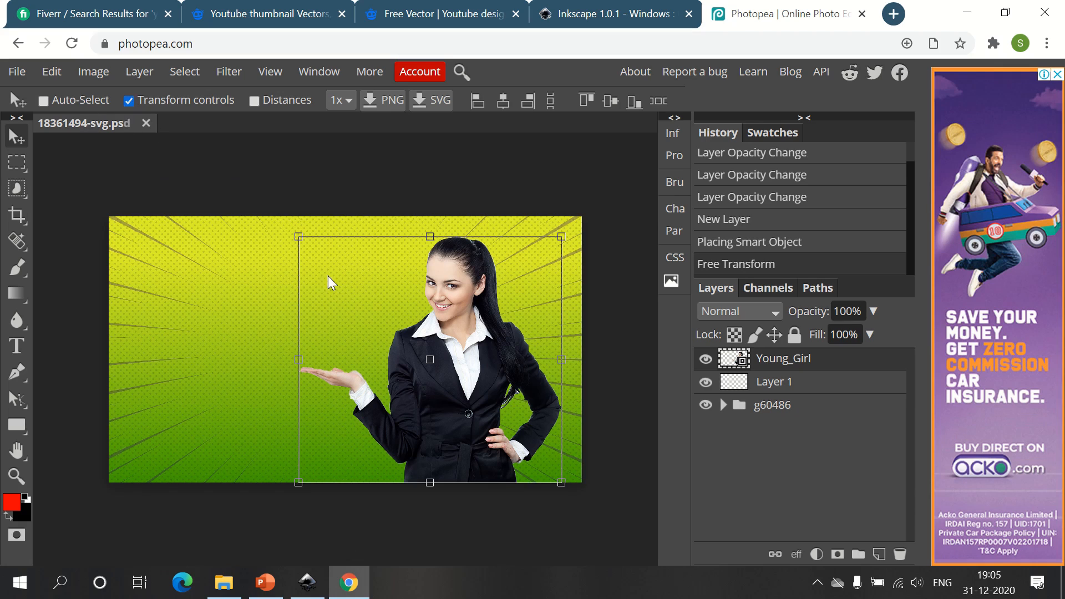
pyautogui.moveTo(299, 237); pyautogui.dragTo(314, 252)
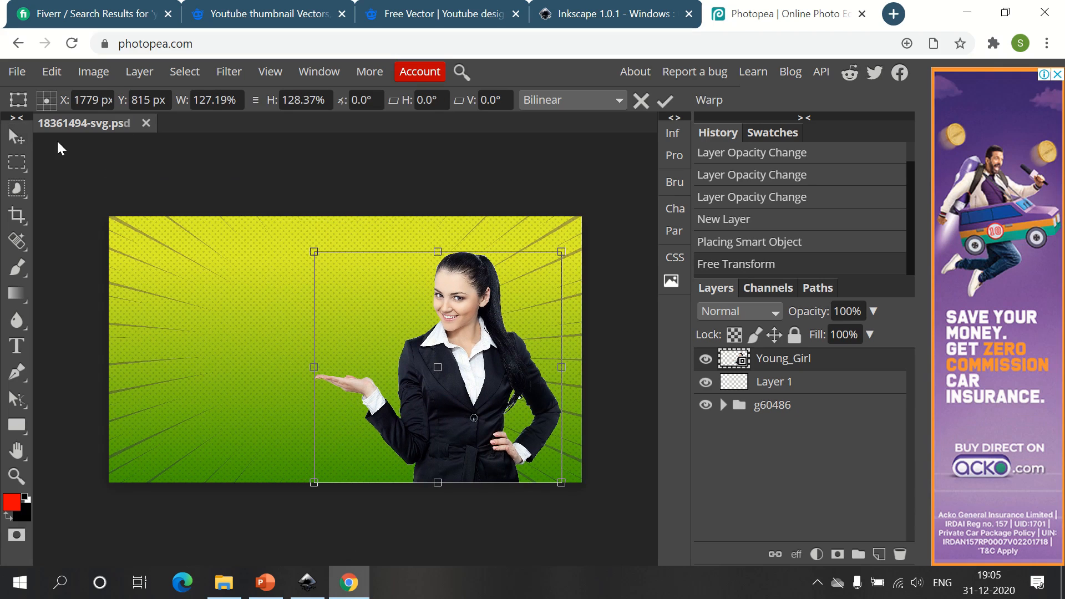
pyautogui.click(22, 139)
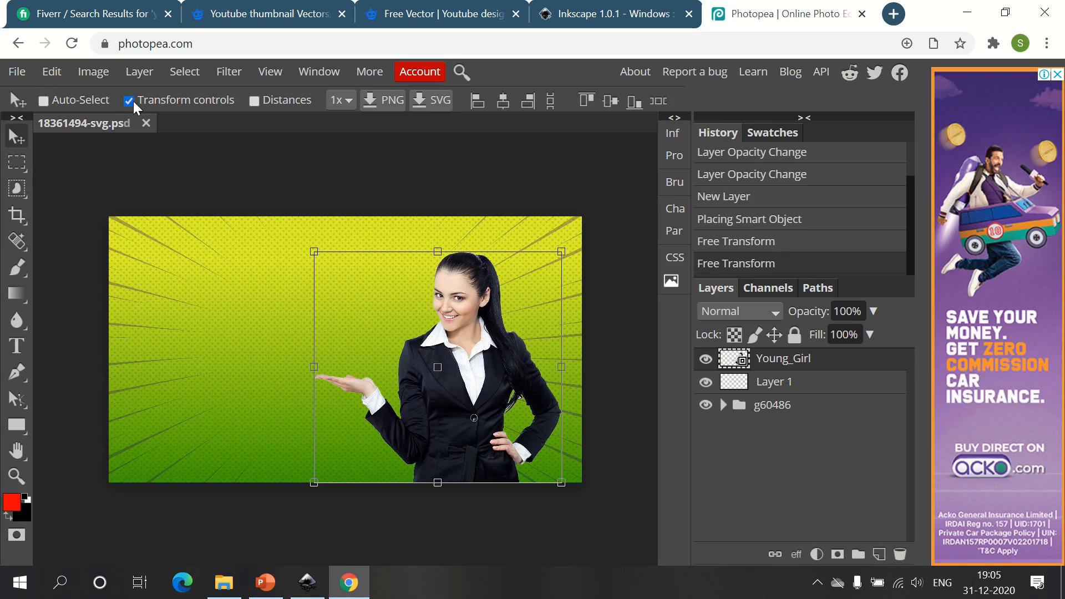
pyautogui.click(130, 101)
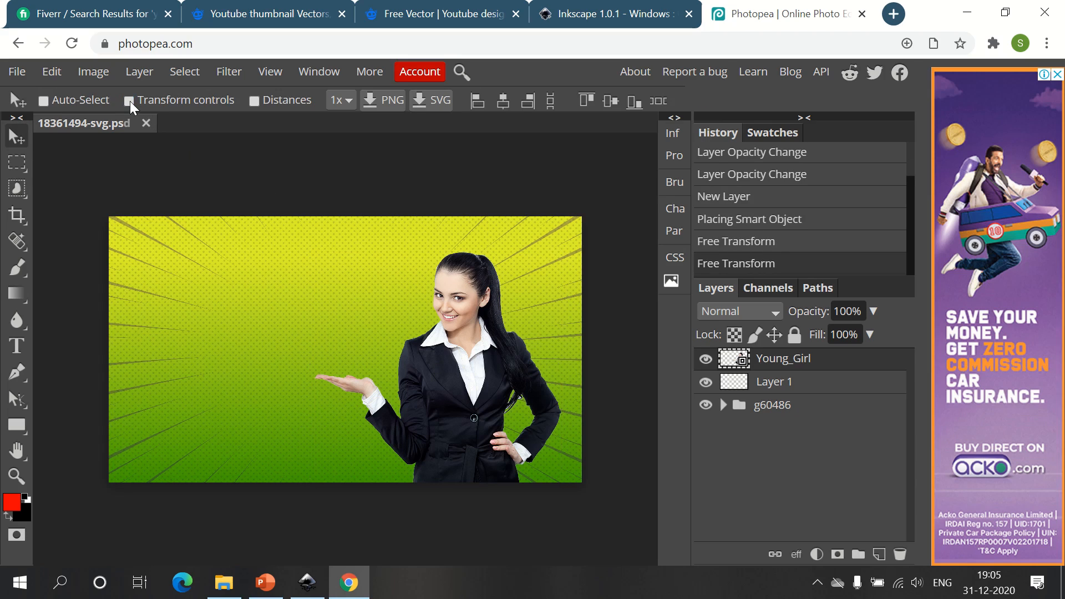
# - Delete the empty Layer 1 and save the document as a PSD
pyautogui.click(827, 386)
pyautogui.click(895, 551)
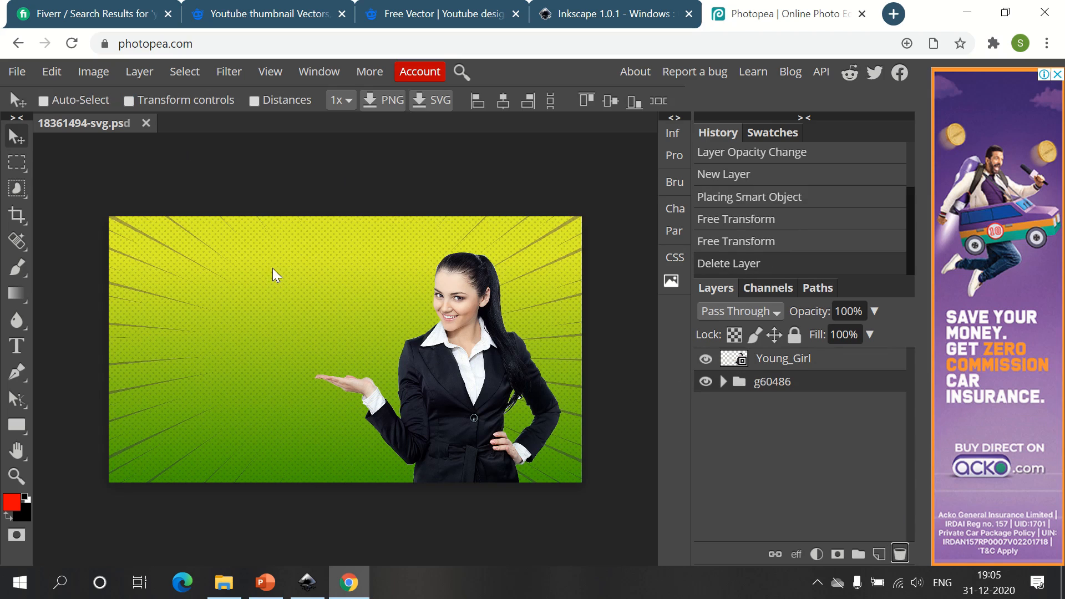
pyautogui.click(15, 75)
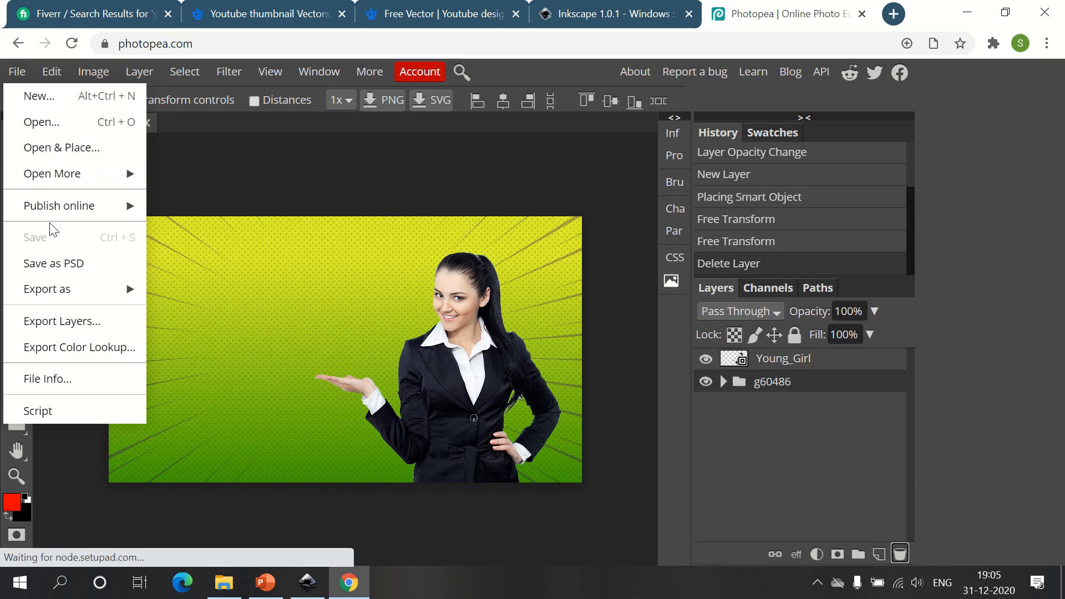
pyautogui.click(51, 261)
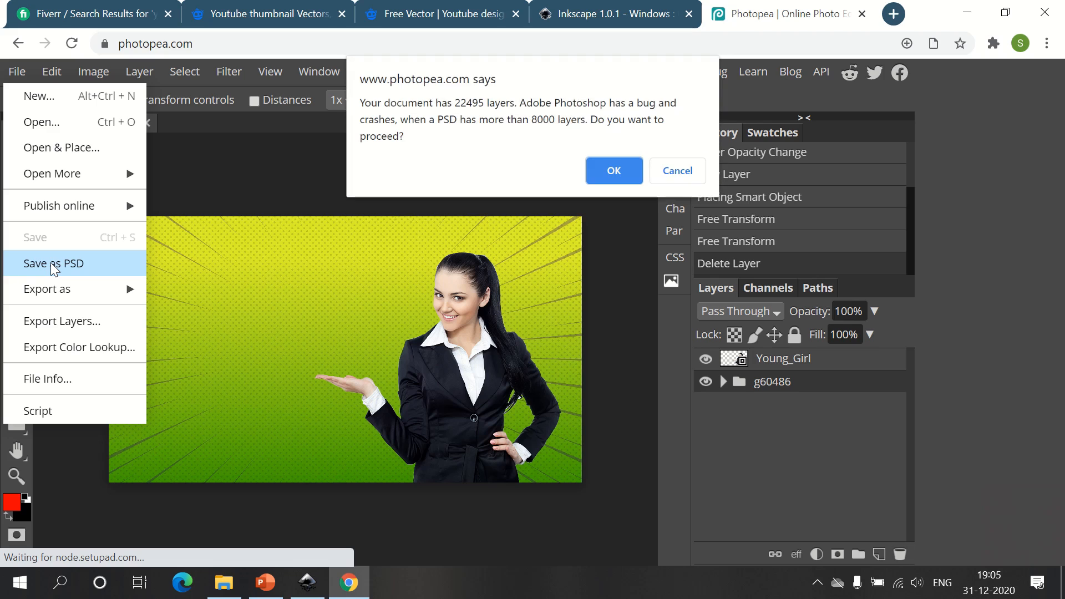
pyautogui.click(603, 171)
pyautogui.click(612, 256)
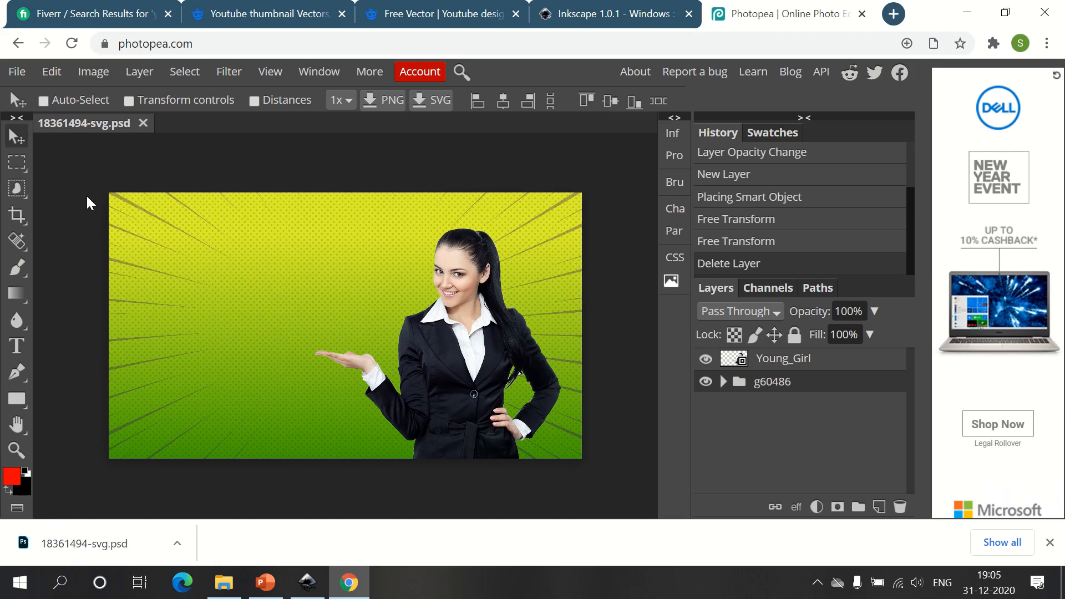
pyautogui.click(1049, 542)
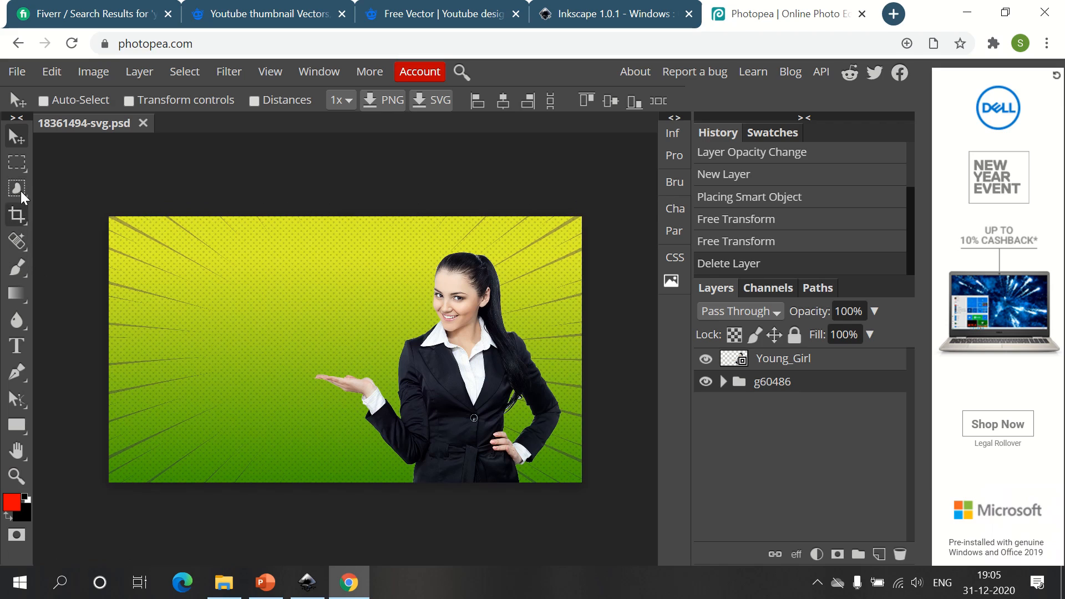
# - Add the 24 px text AMAZING in the upper-left area of the canvas
pyautogui.click(16, 345)
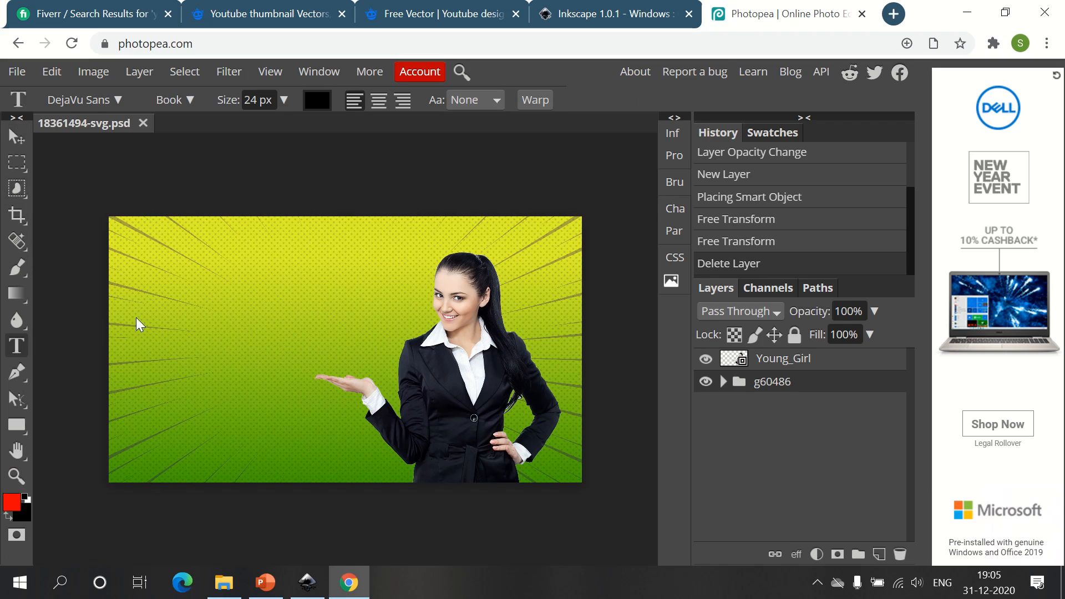
pyautogui.click(158, 286)
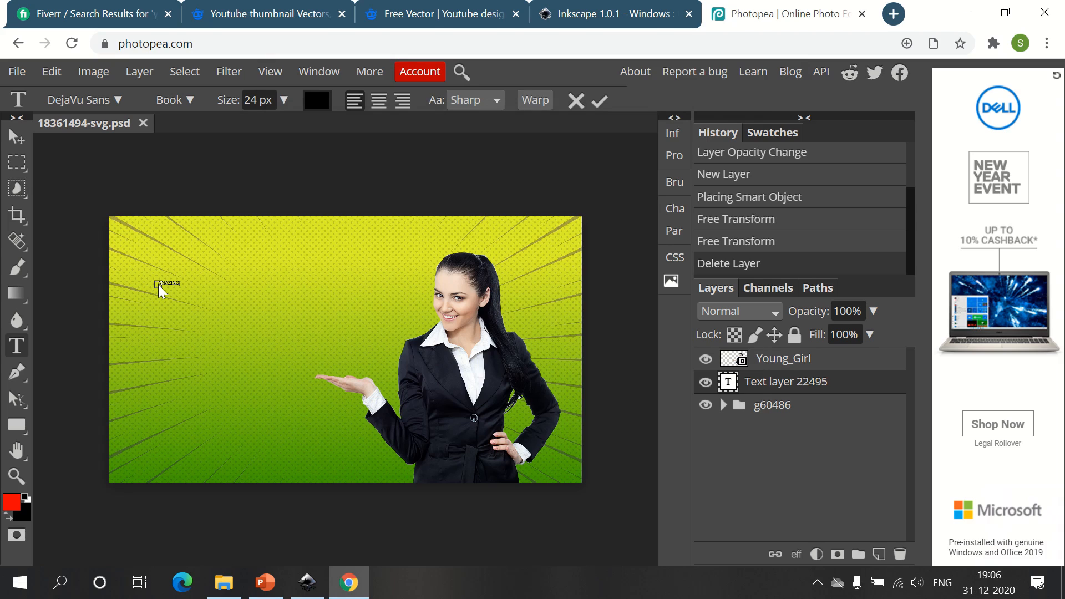
pyautogui.click(16, 136)
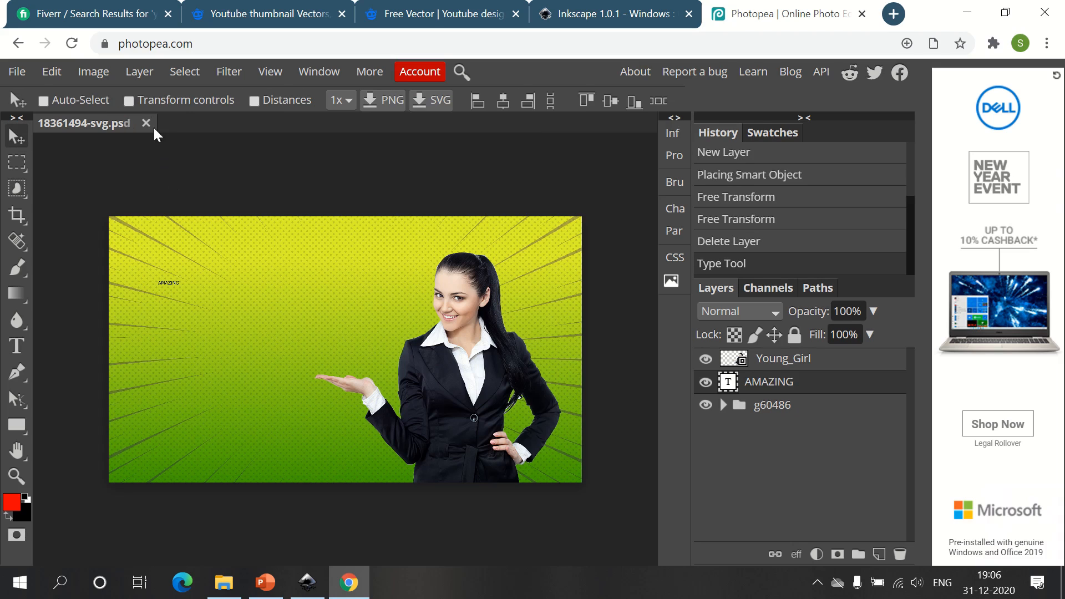
# - Enable transform controls, enlarge the AMAZING text to about 144 px and move it up toward the canvas's upper-left corner
pyautogui.click(129, 100)
pyautogui.moveTo(181, 288); pyautogui.dragTo(279, 313)
pyautogui.click(16, 135)
pyautogui.moveTo(256, 289); pyautogui.dragTo(248, 266)
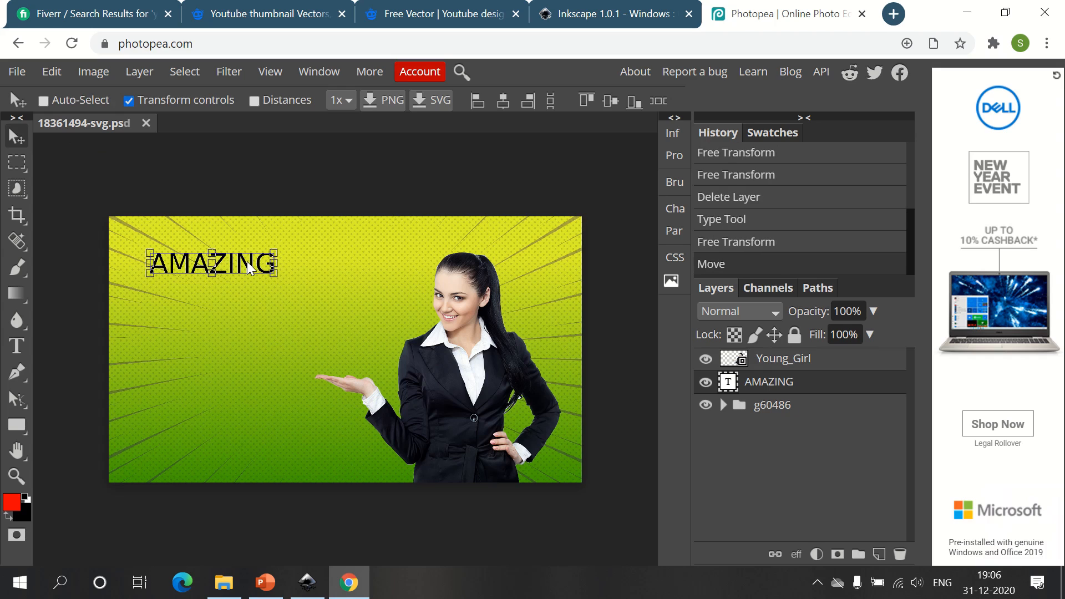
# - Duplicate the AMAZING text directly below itself and change the copy's wording to YOUTUBE
pyautogui.moveTo(248, 266); pyautogui.dragTo(248, 290)
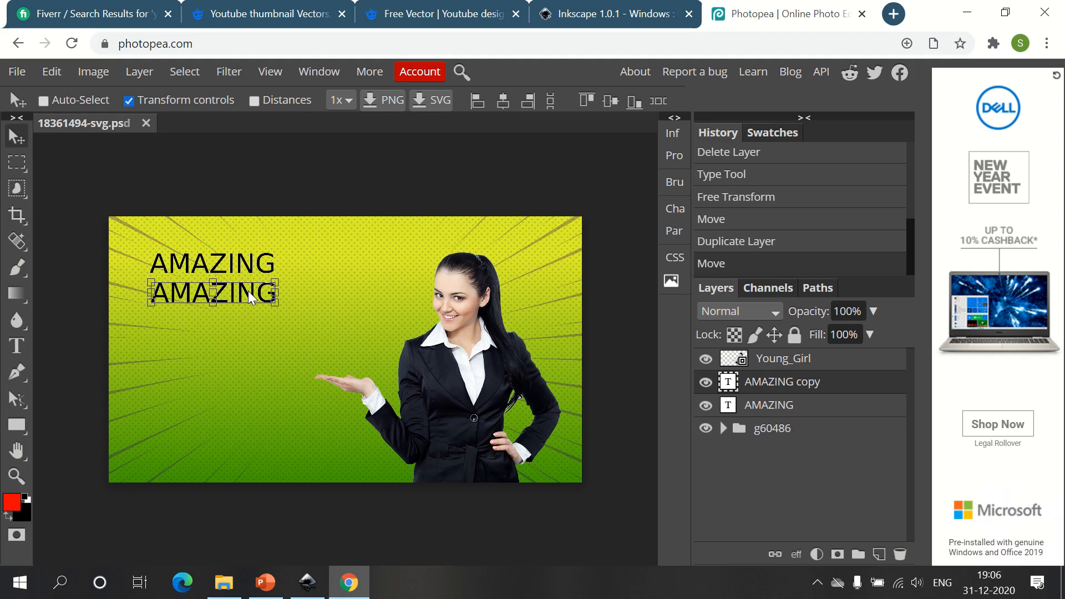
pyautogui.doubleClick(248, 291)
pyautogui.doubleClick(245, 292)
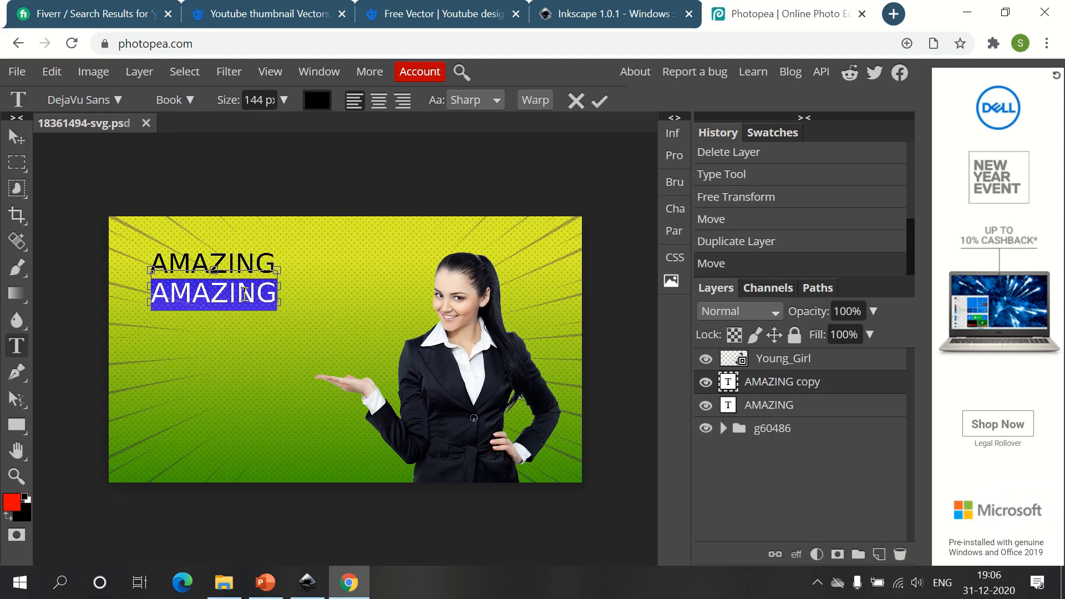
pyautogui.write('YOU')
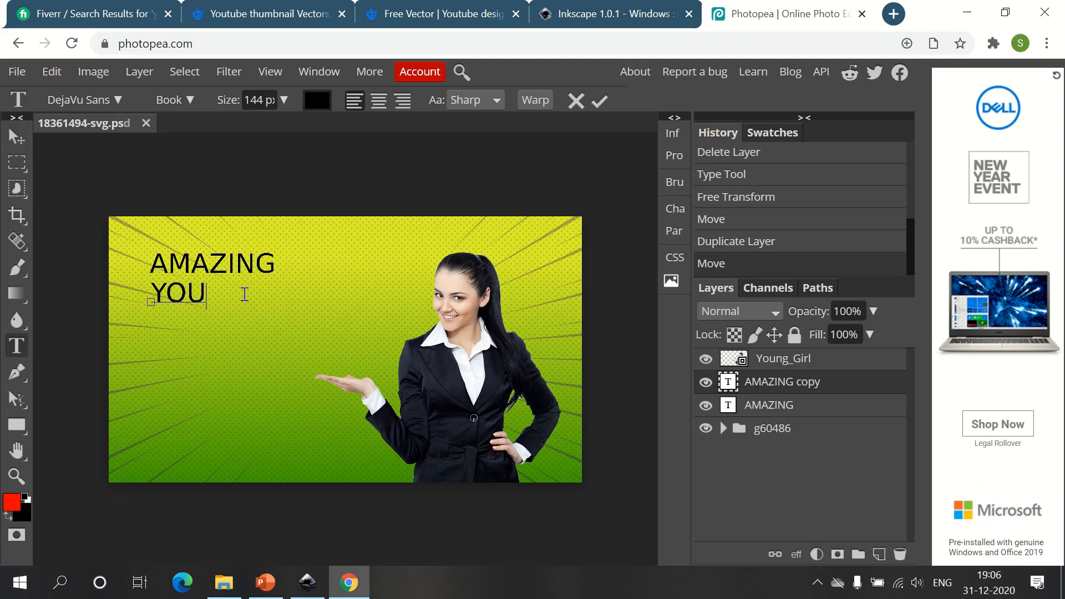
pyautogui.write('TUBE')
pyautogui.click(17, 136)
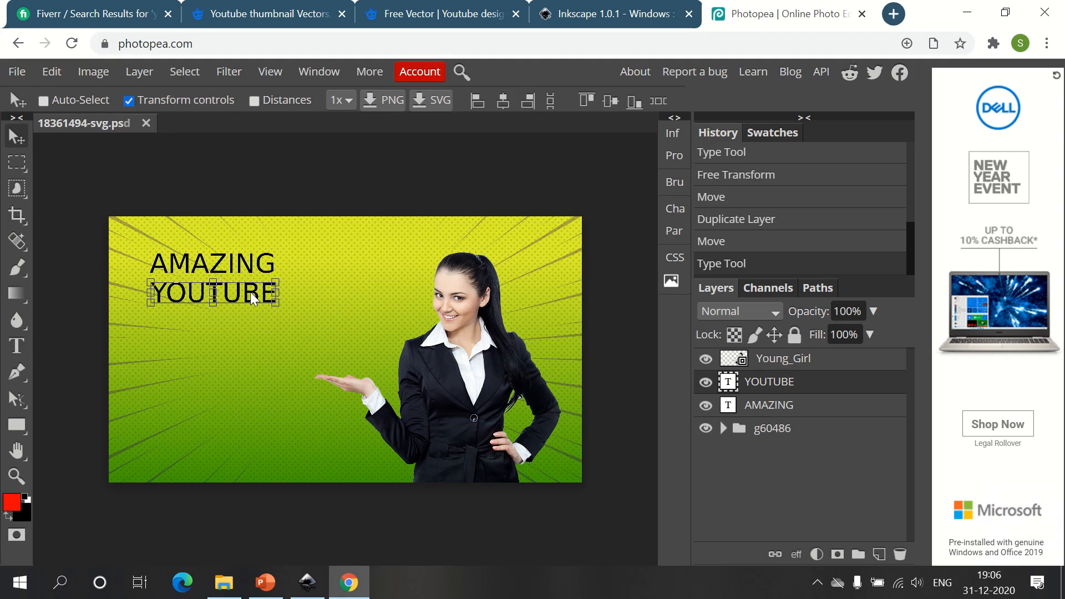
# - Duplicate the YOUTUBE text below itself, change the copy's wording to THUMBNAIL, and turn off transform controls
pyautogui.moveTo(244, 318); pyautogui.dragTo(244, 332)
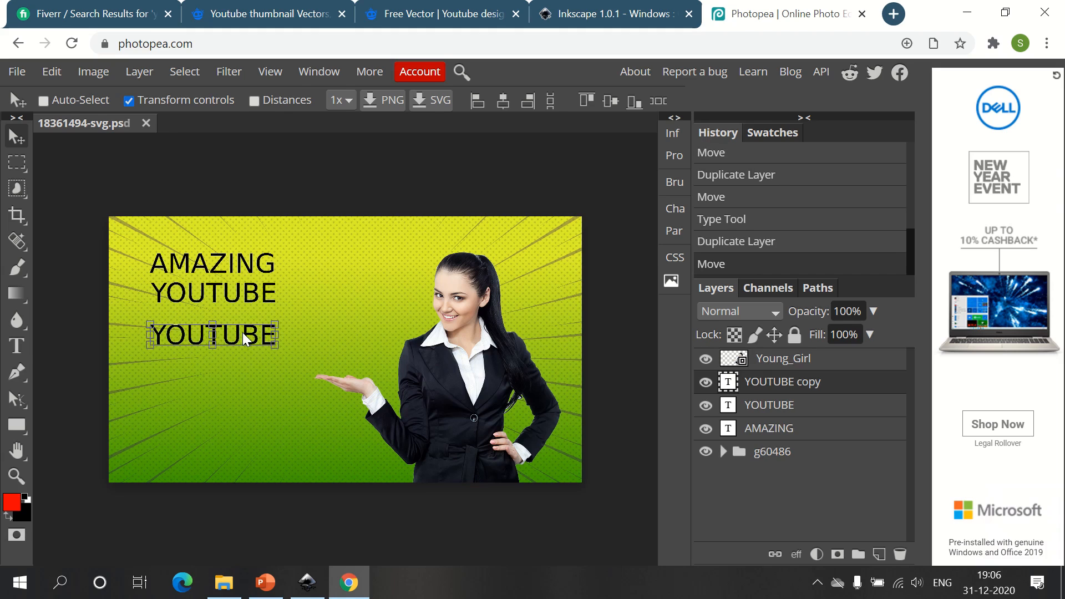
pyautogui.press('t')
pyautogui.click(243, 332)
pyautogui.doubleClick(243, 332)
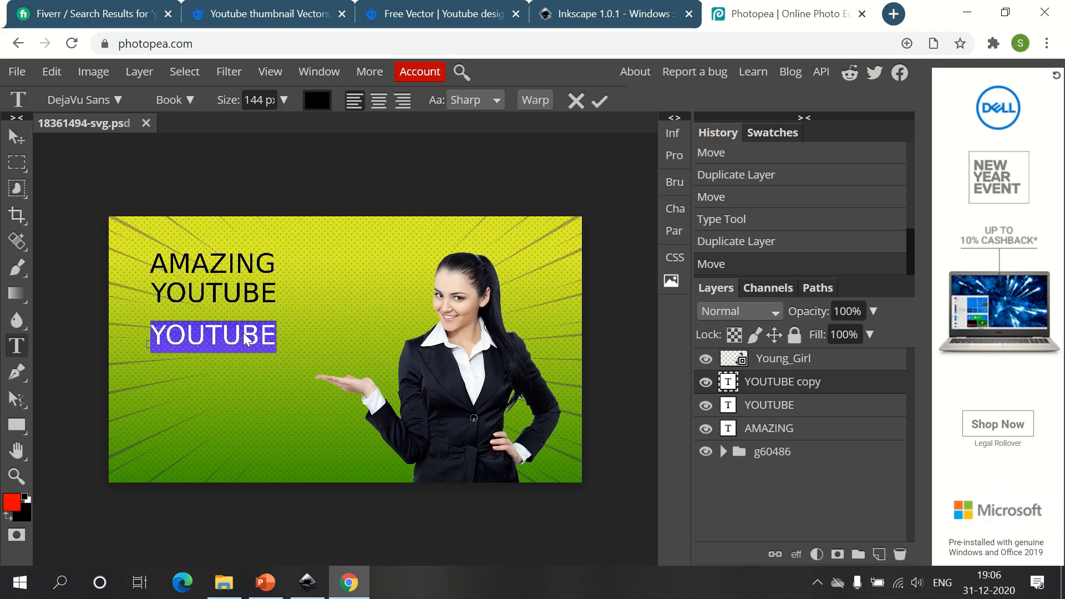
pyautogui.write('THUMBNAIL')
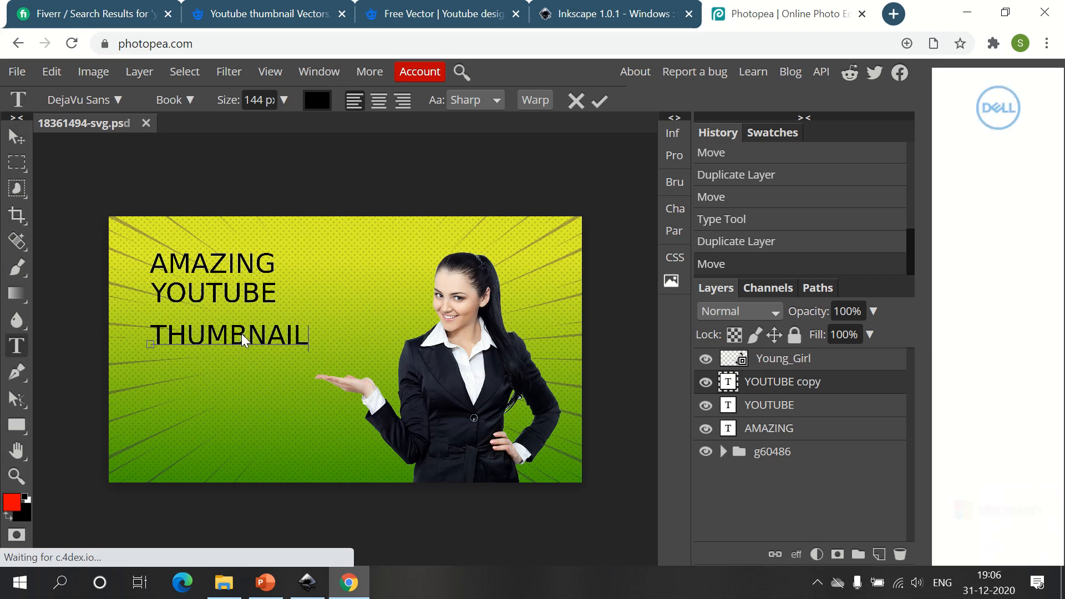
pyautogui.click(11, 137)
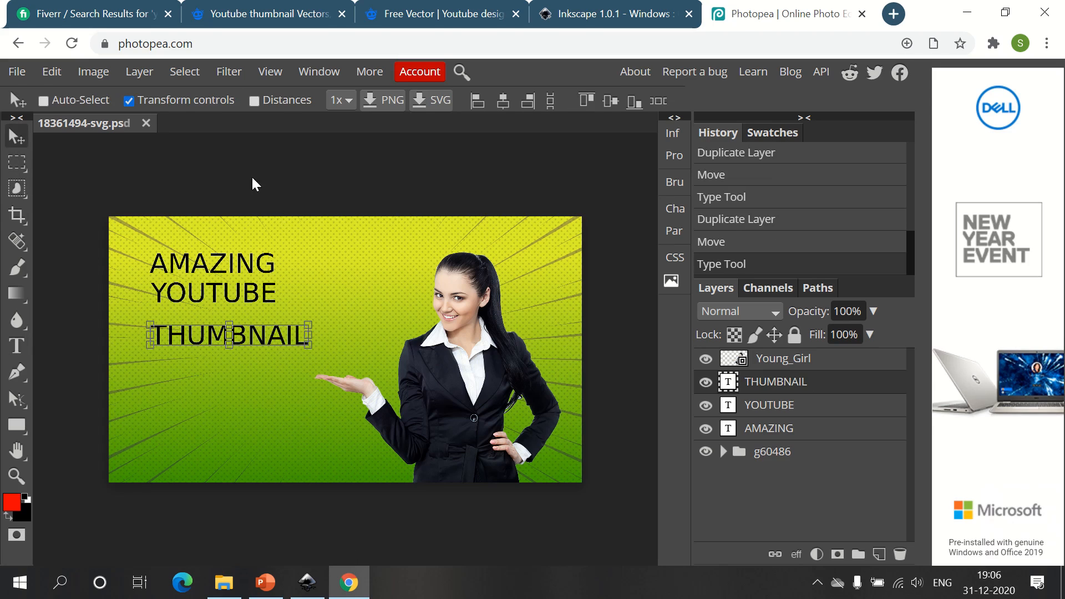
pyautogui.click(129, 101)
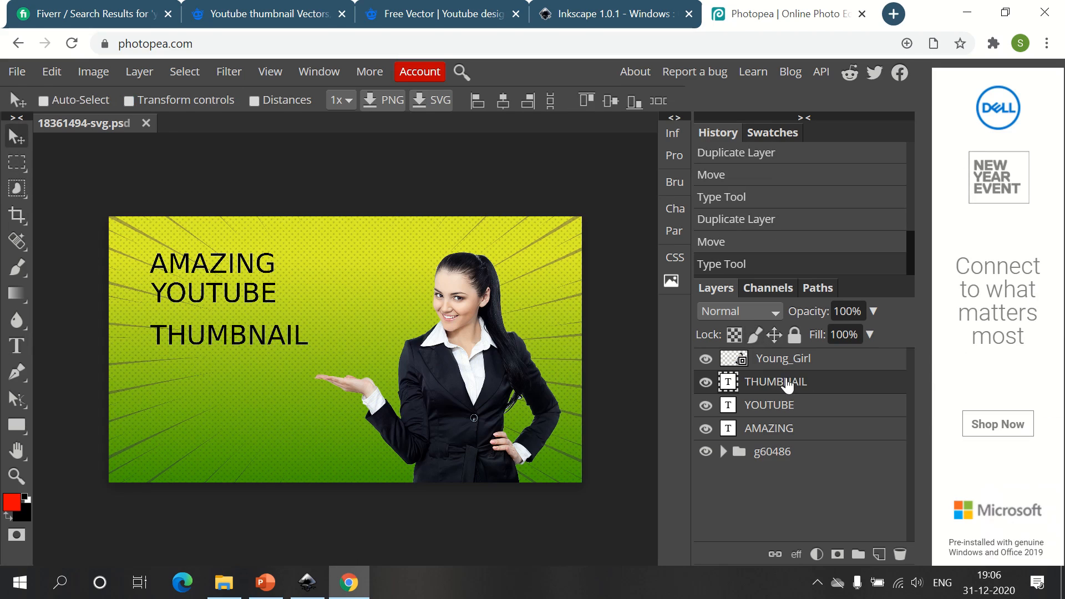
# - Change the font of the AMAZING text to Aldrich
pyautogui.click(796, 430)
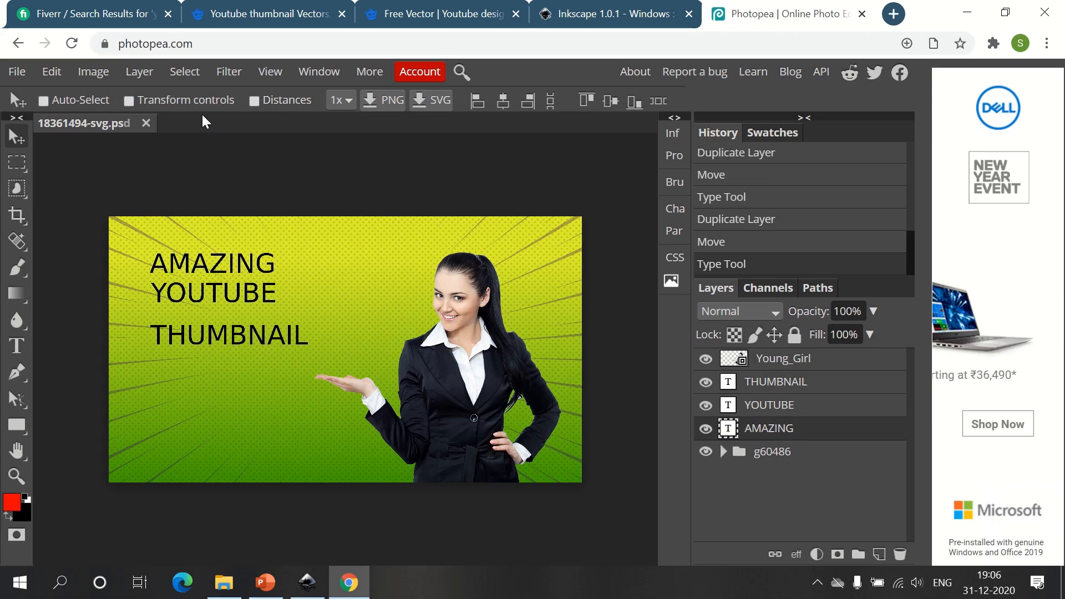
pyautogui.press('t')
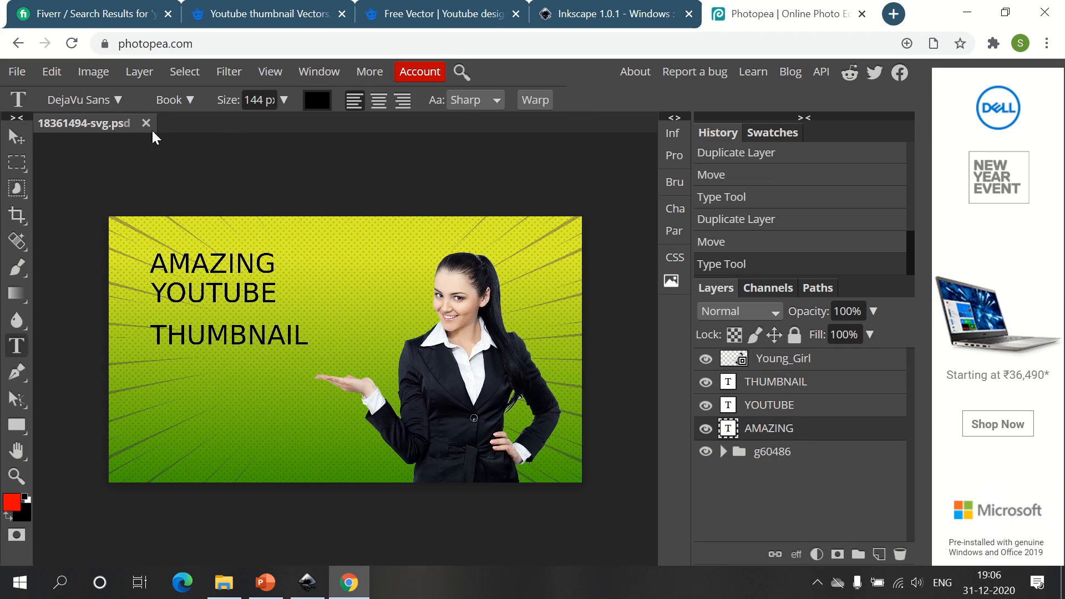
pyautogui.click(121, 99)
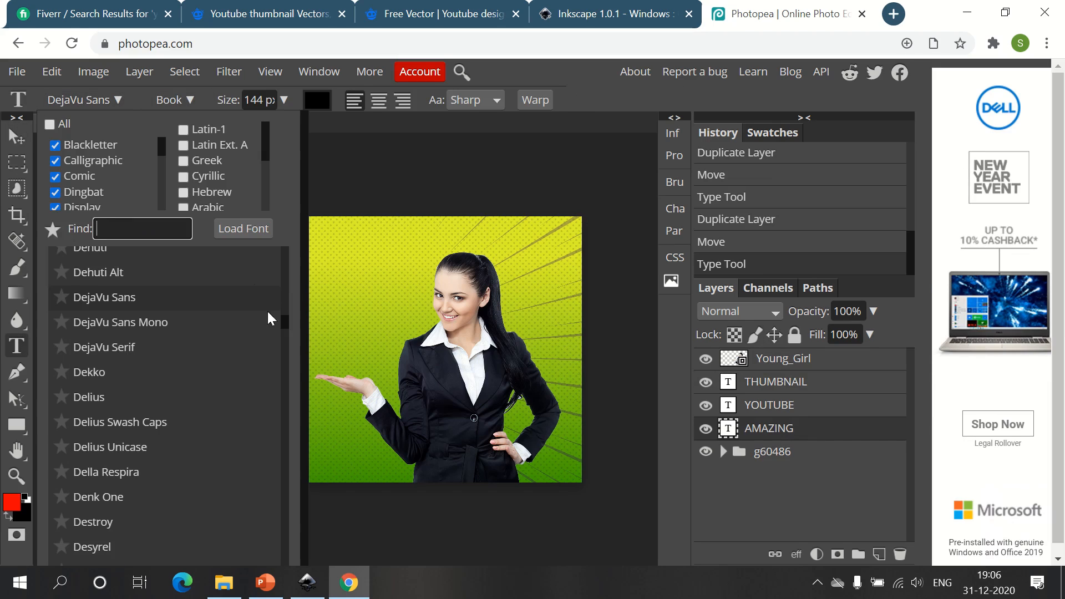
pyautogui.moveTo(289, 319); pyautogui.dragTo(284, 250)
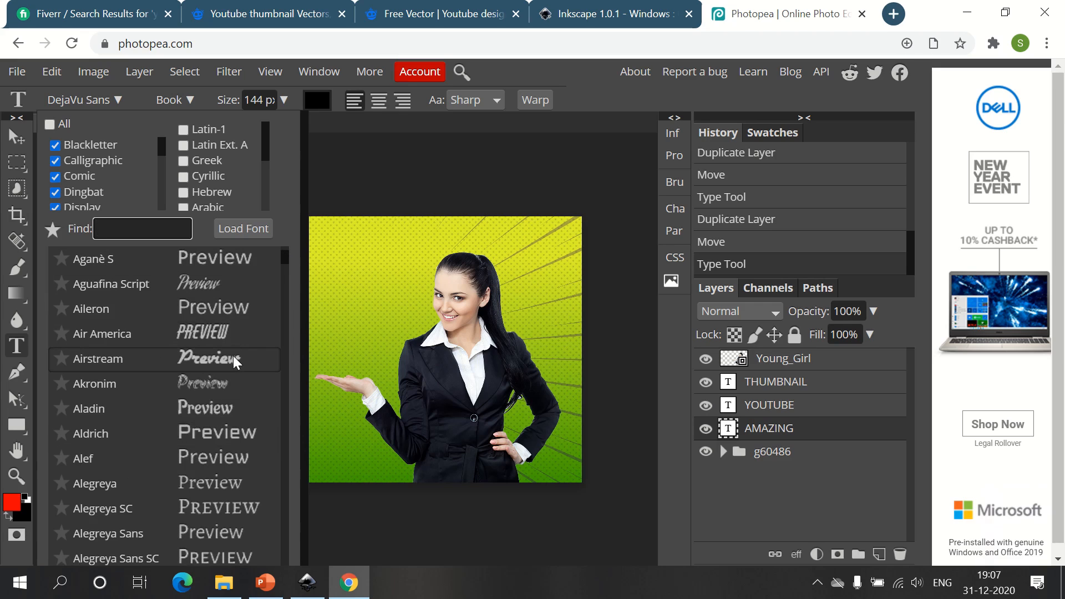
pyautogui.click(238, 436)
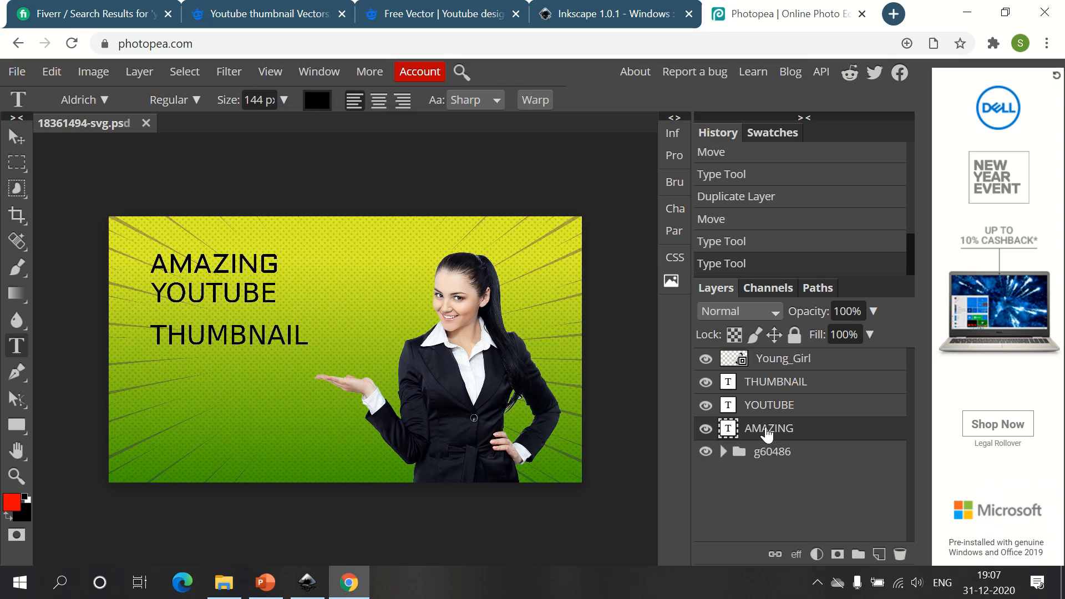
# - Move the YOUTUBE text slightly down so it sits evenly between AMAZING and THUMBNAIL
pyautogui.click(799, 406)
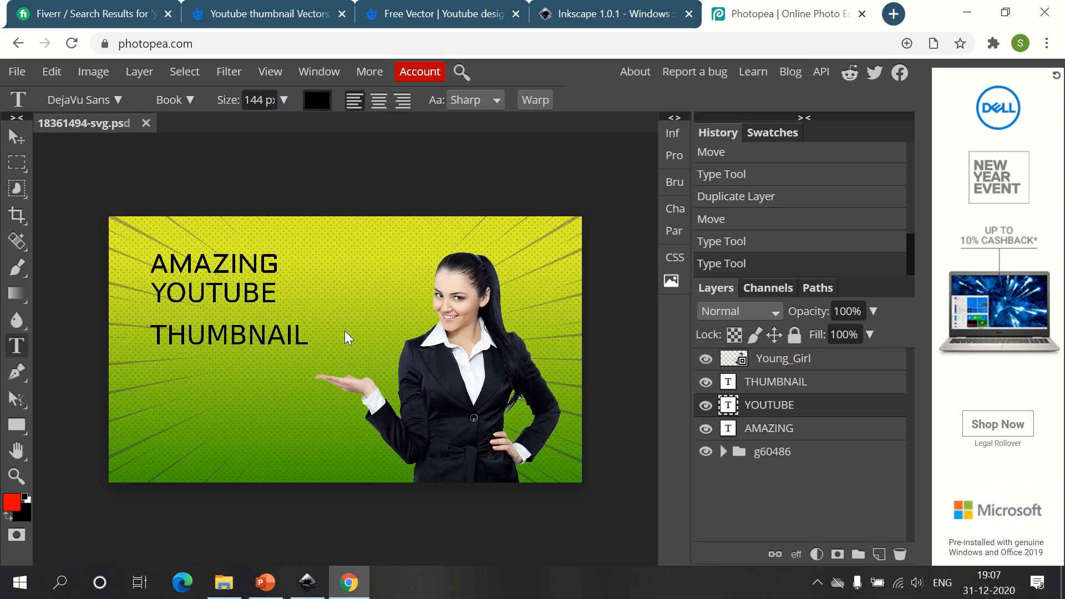
pyautogui.click(15, 134)
pyautogui.moveTo(254, 292); pyautogui.dragTo(252, 297)
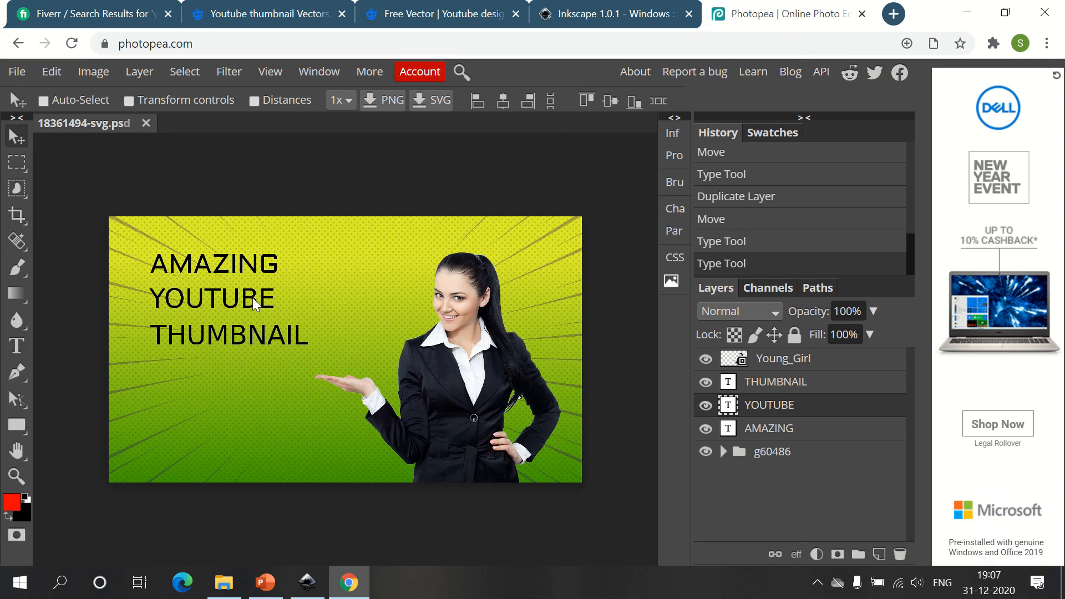
# - Draw a rectangle covering the YOUTUBE text, place its layer below that text, and fill it with white
pyautogui.click(16, 424)
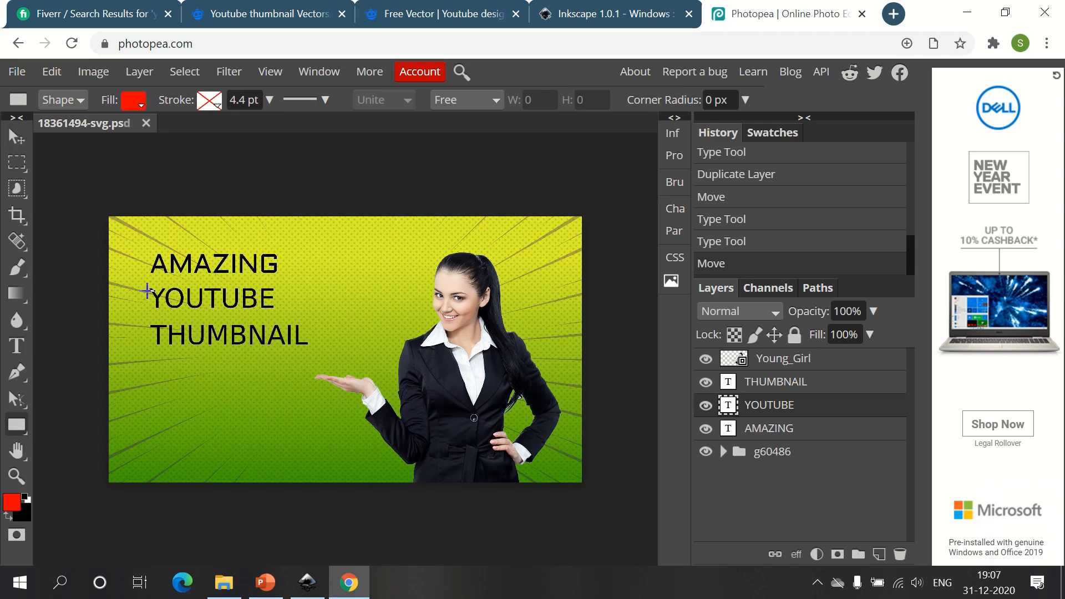
pyautogui.moveTo(139, 283); pyautogui.dragTo(284, 312)
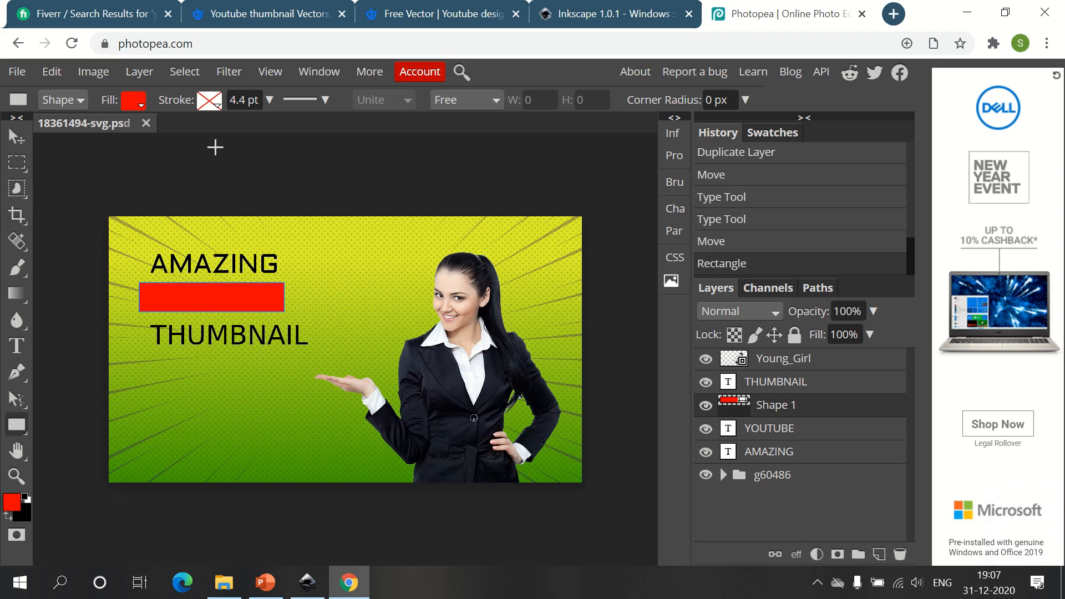
pyautogui.moveTo(825, 415); pyautogui.dragTo(820, 441)
pyautogui.click(137, 106)
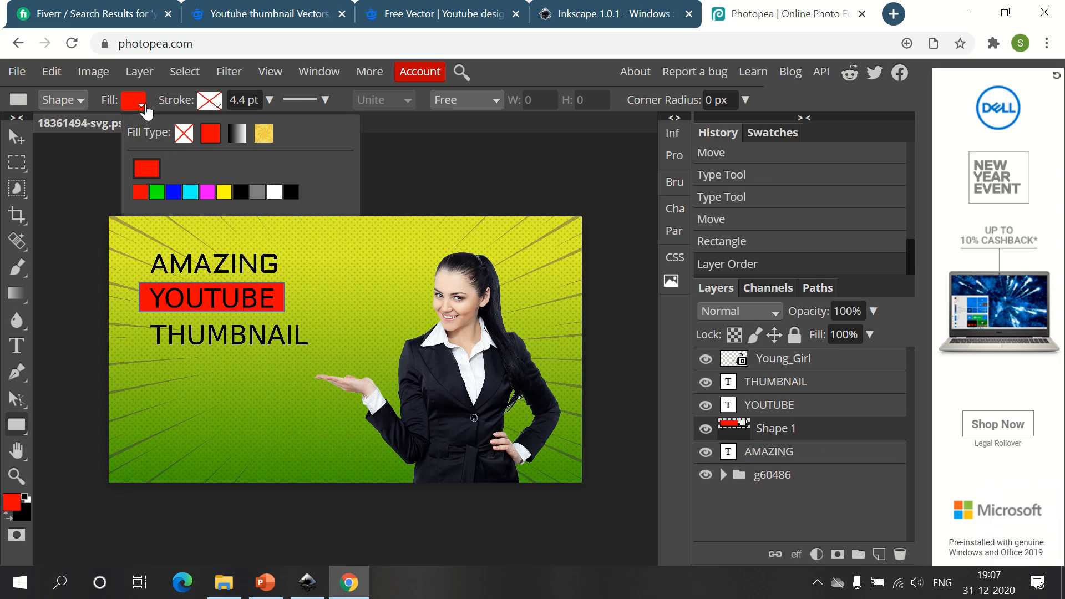
pyautogui.click(274, 192)
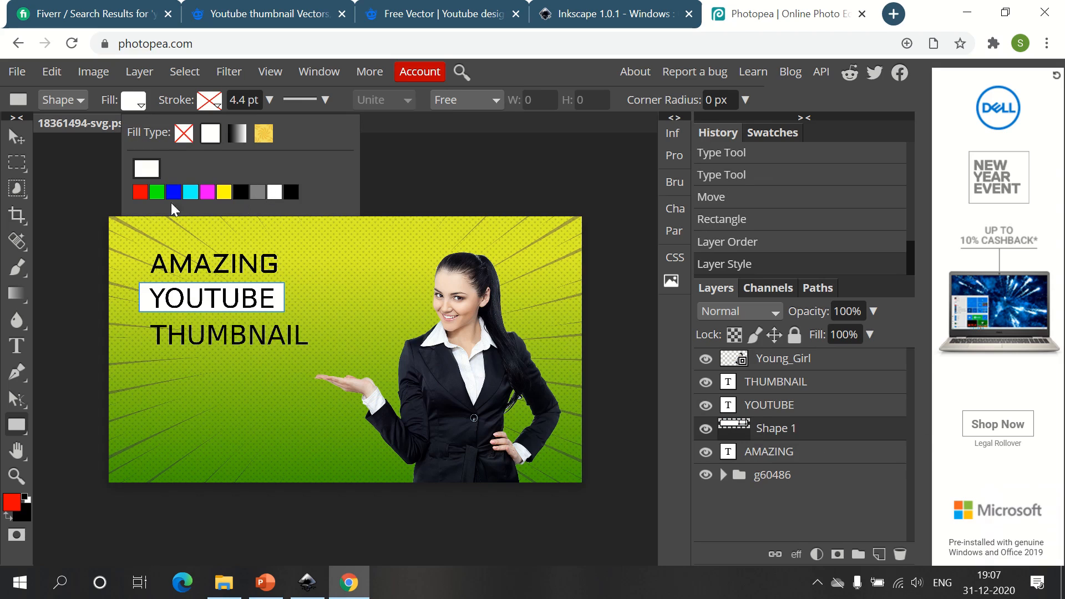
# - Change the font of the YOUTUBE text to Goblin
pyautogui.click(13, 141)
pyautogui.click(821, 407)
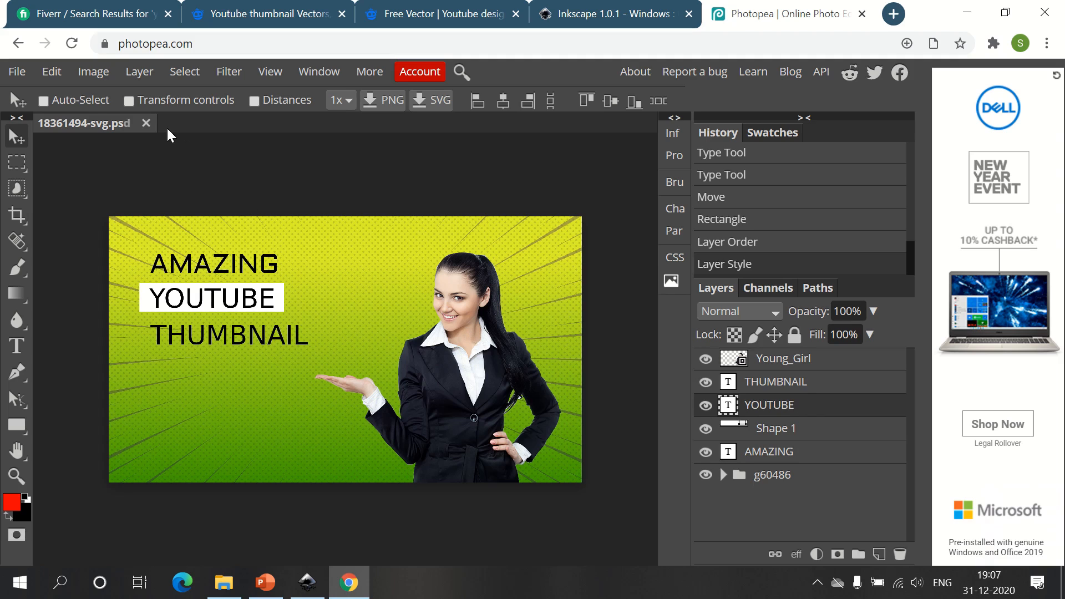
pyautogui.press('t')
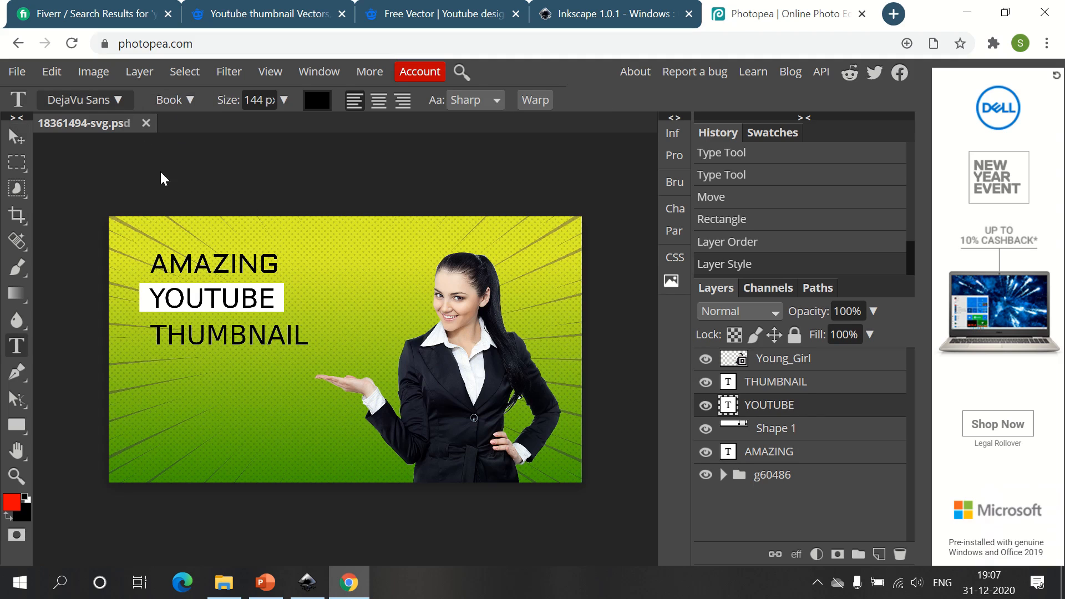
pyautogui.click(117, 99)
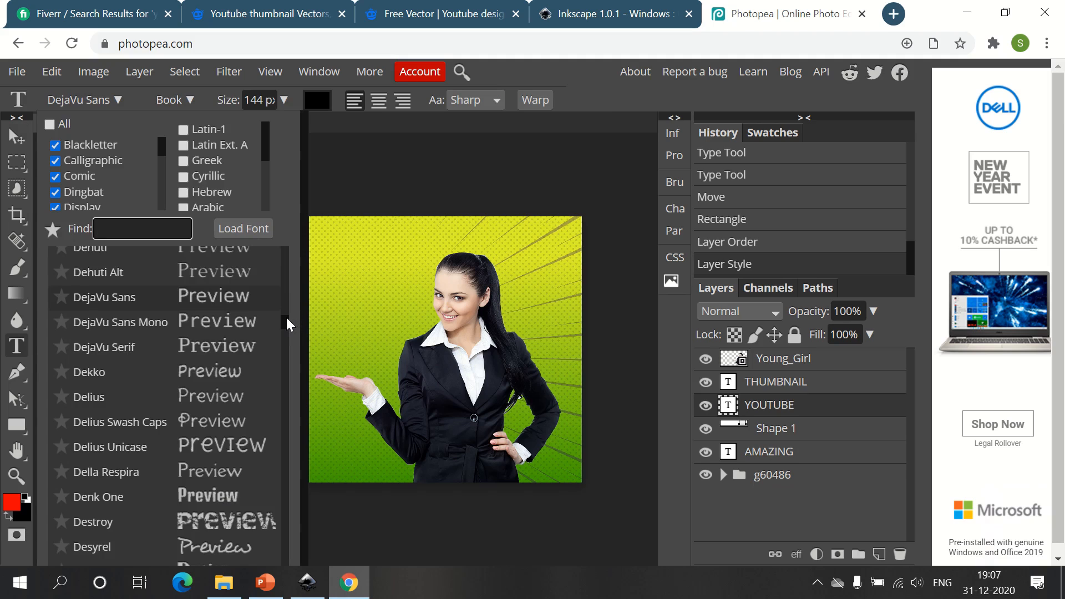
pyautogui.moveTo(285, 315); pyautogui.dragTo(285, 351)
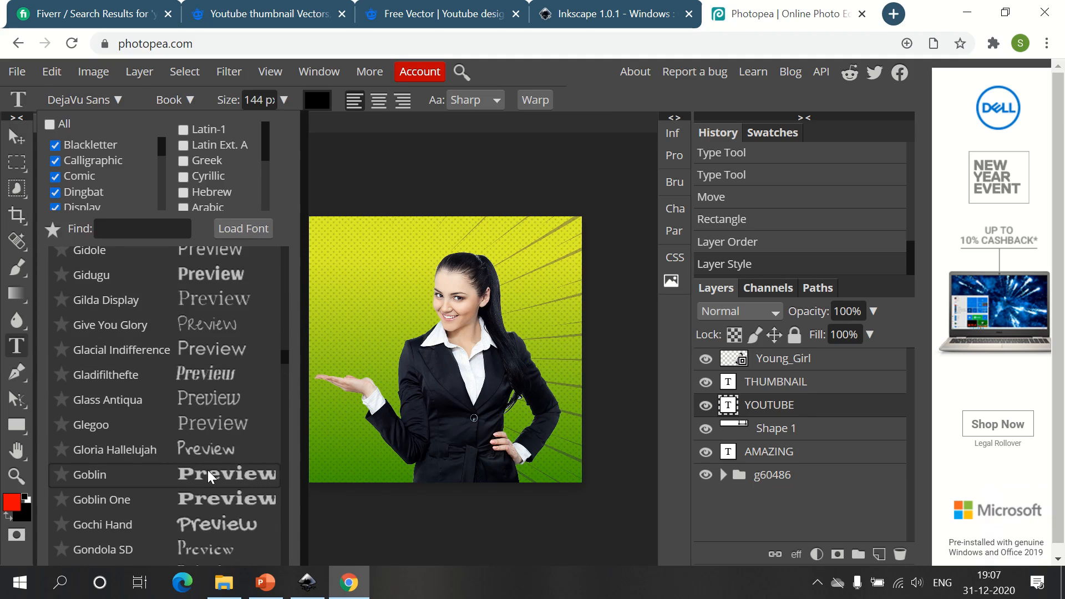
pyautogui.click(207, 472)
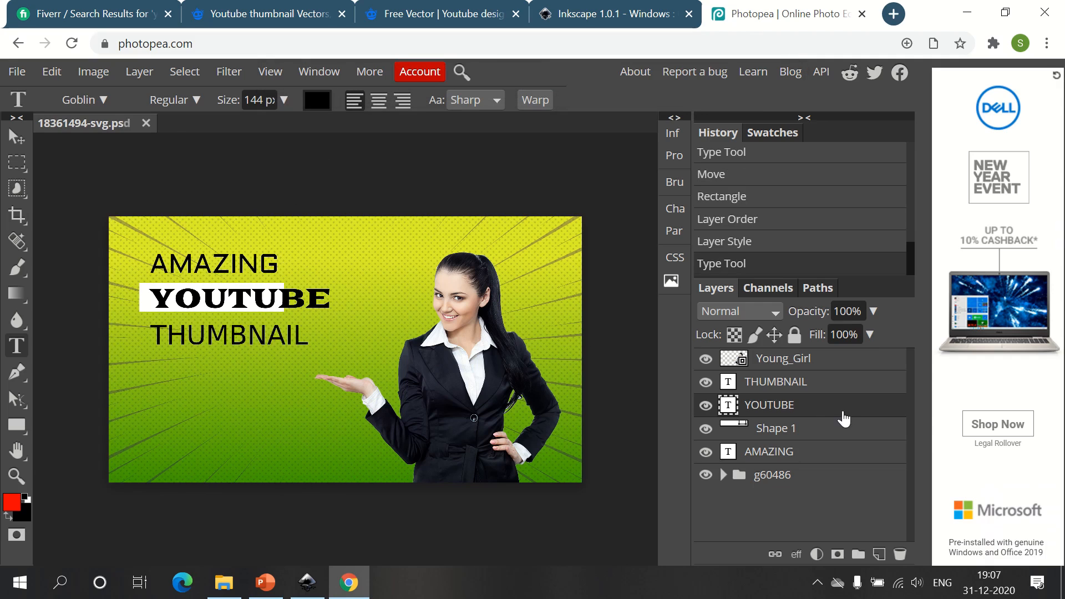
# - Widen the white rectangle with transform controls and move it right to back the whole YOUTUBE word, then turn the controls off
pyautogui.click(801, 431)
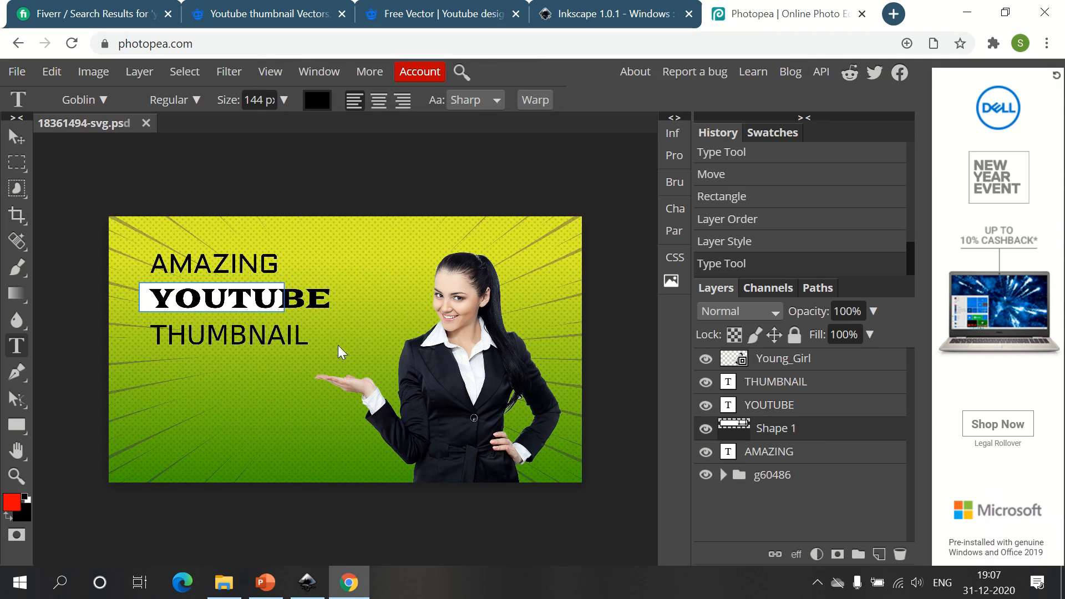
pyautogui.click(17, 136)
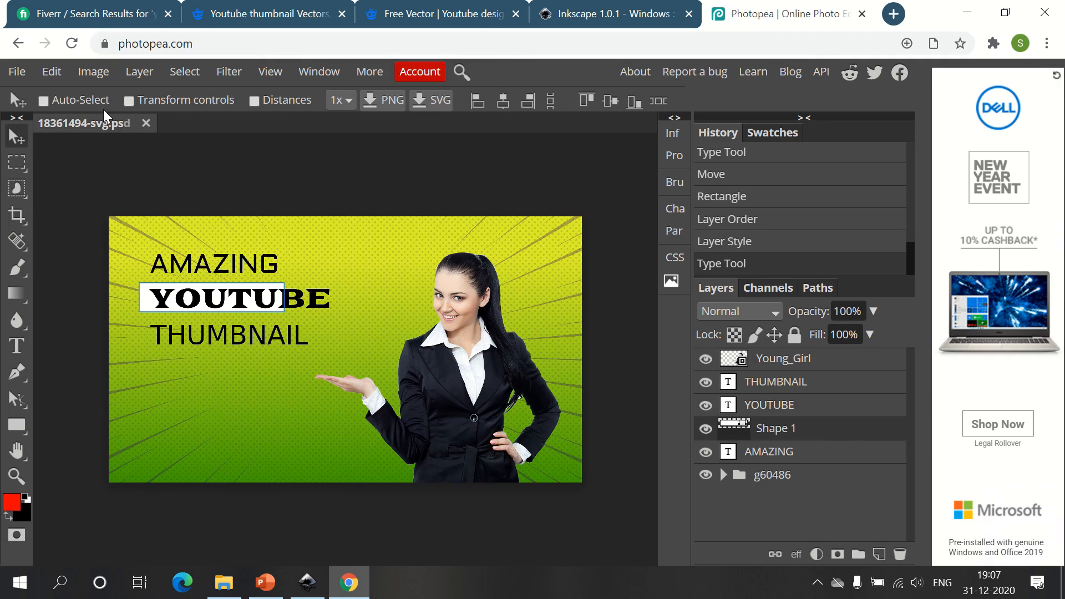
pyautogui.click(129, 100)
pyautogui.moveTo(282, 297); pyautogui.dragTo(311, 300)
pyautogui.press('Return')
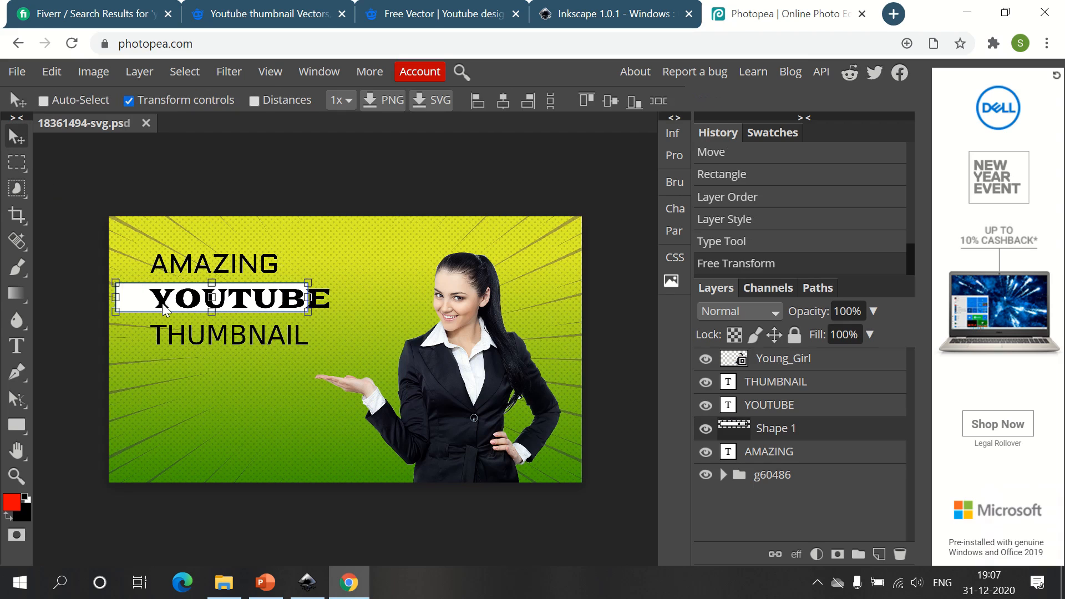
pyautogui.moveTo(132, 304); pyautogui.dragTo(162, 302)
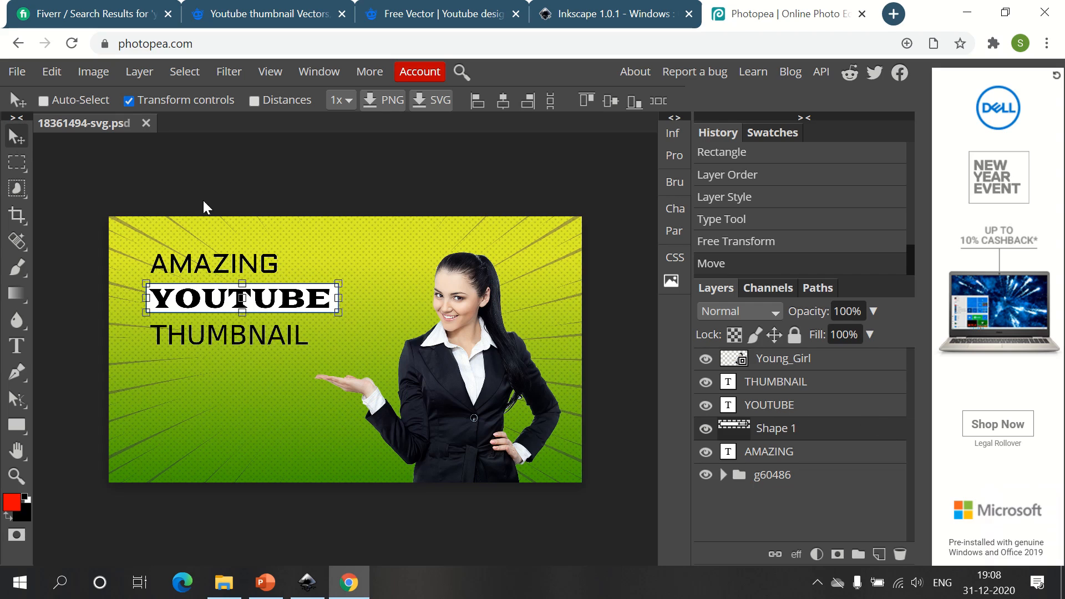
pyautogui.click(129, 100)
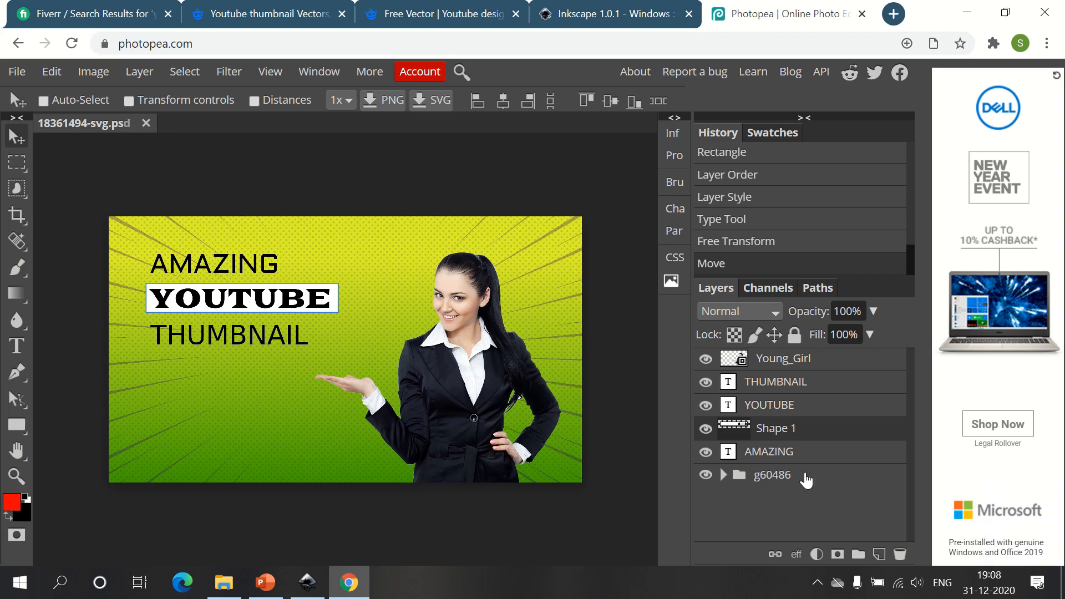
# - Change the font of the THUMBNAIL text to Holtwood One SC
pyautogui.click(784, 387)
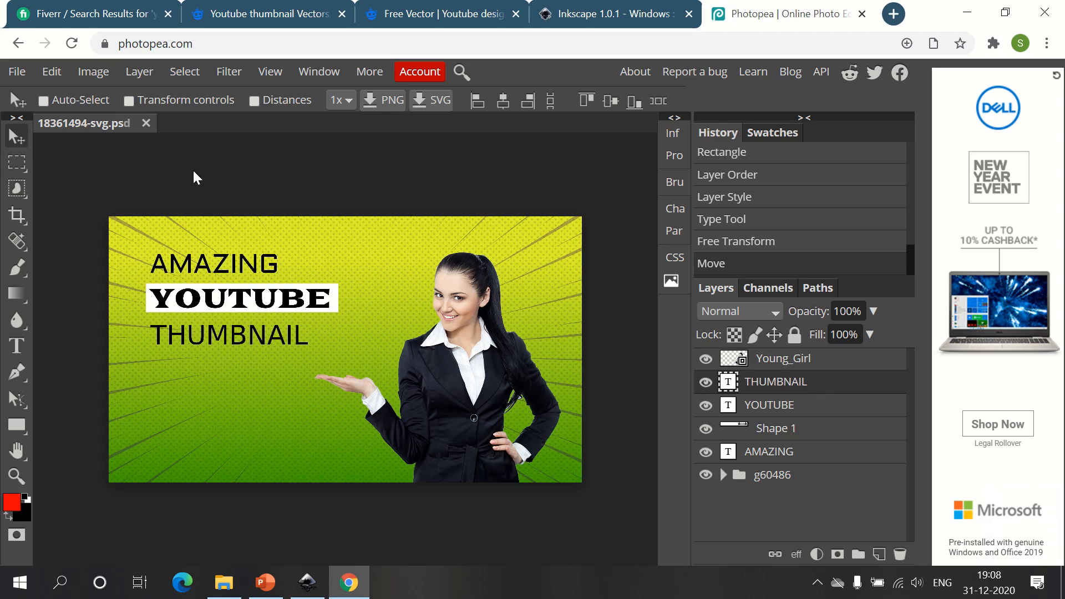
pyautogui.press('t')
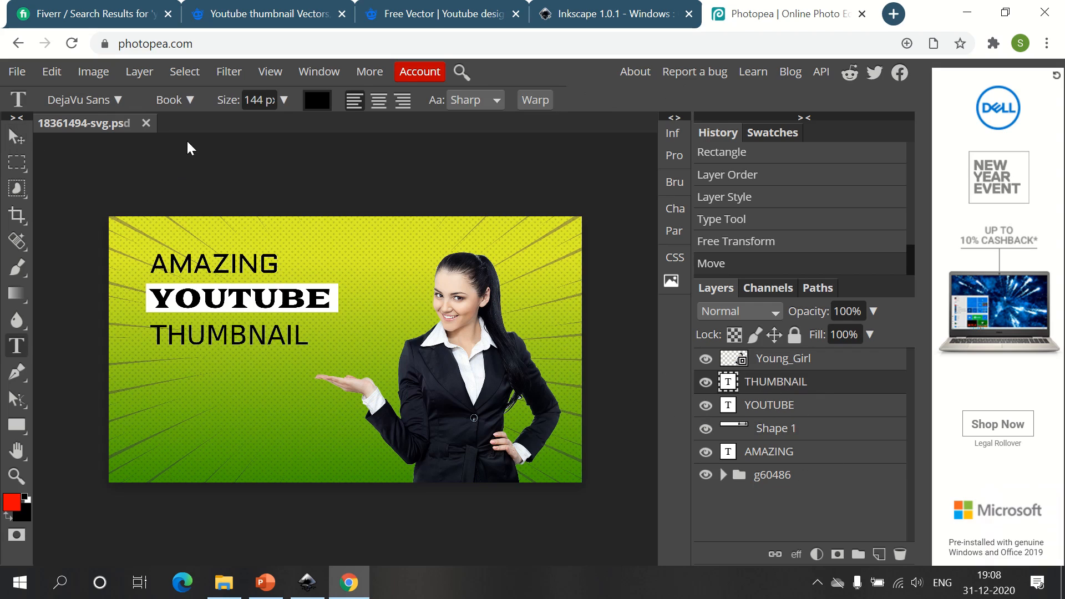
pyautogui.click(125, 99)
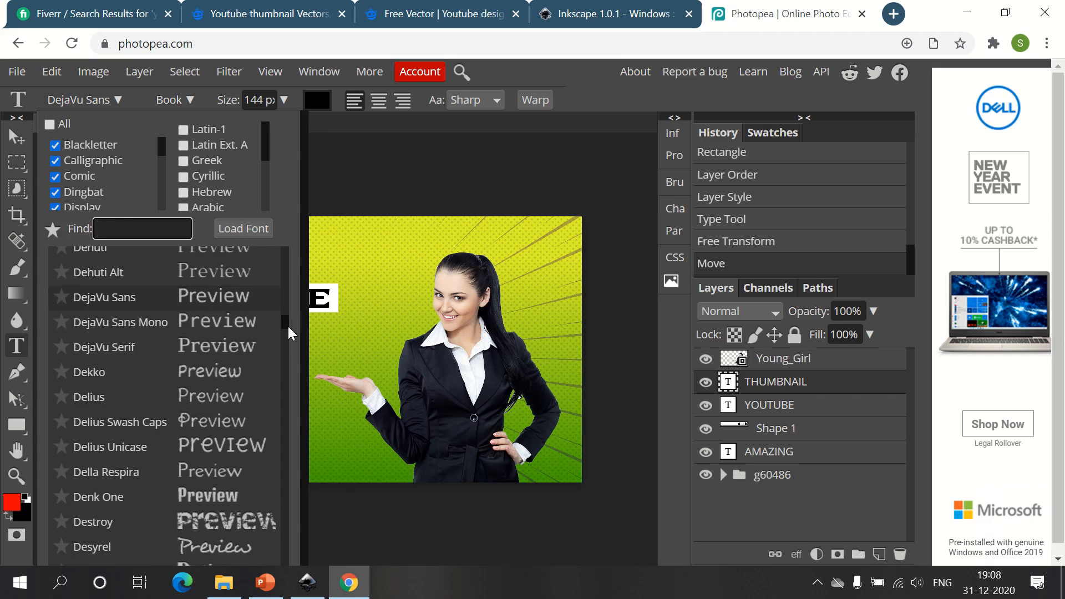
pyautogui.scroll(-20, 285, 335)
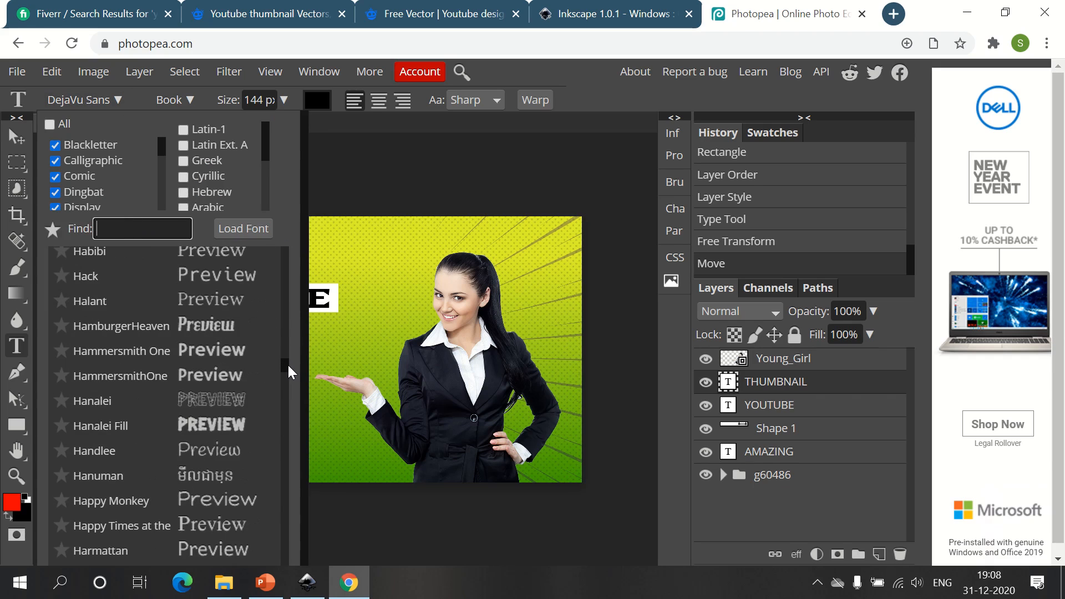
pyautogui.scroll(-3, 288, 364)
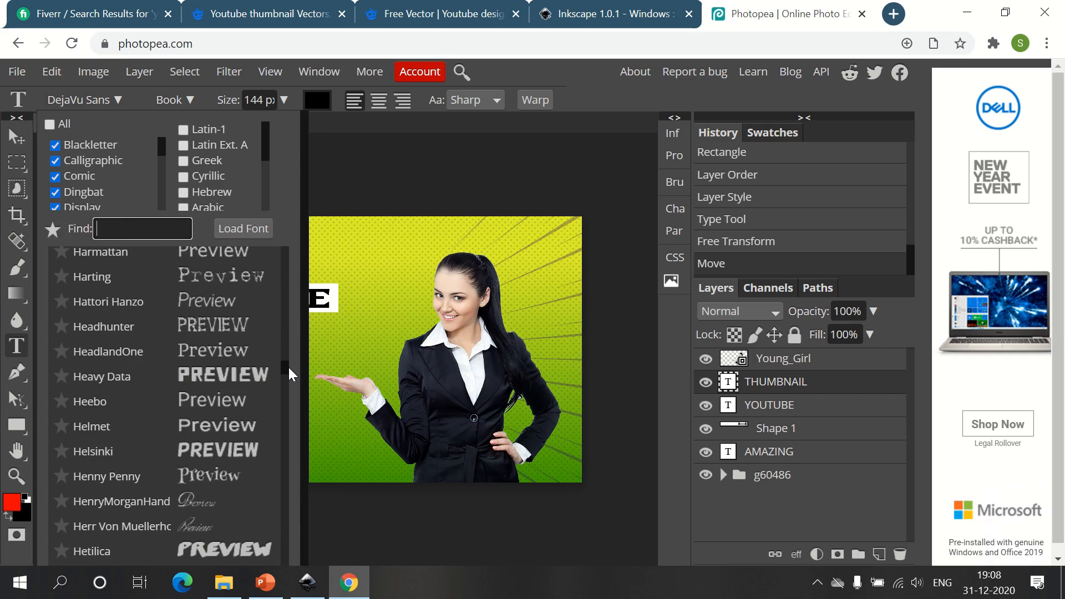
pyautogui.scroll(-14, 288, 366)
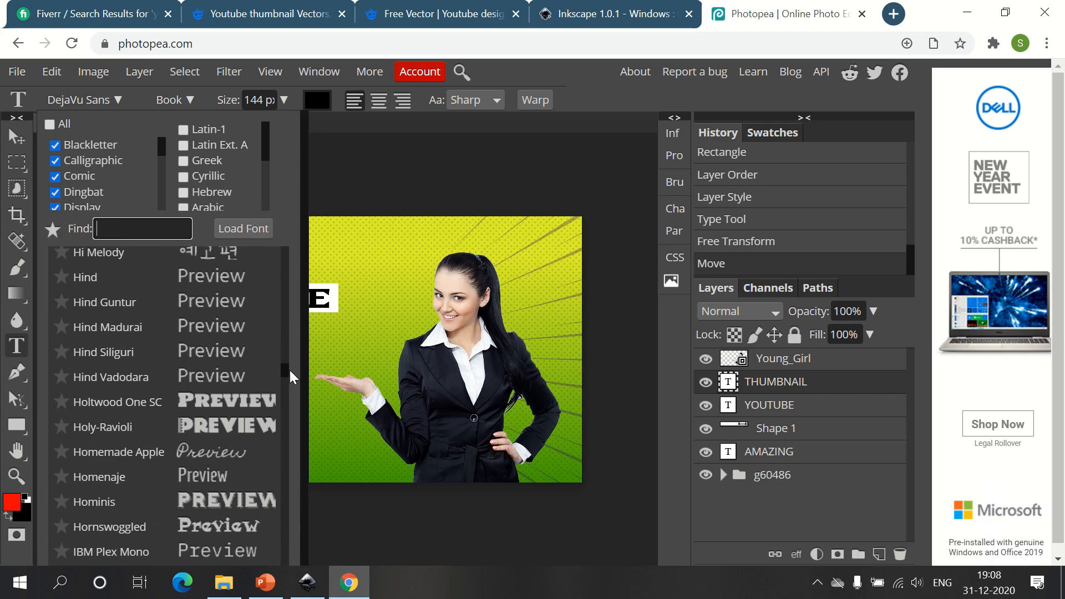
pyautogui.click(234, 399)
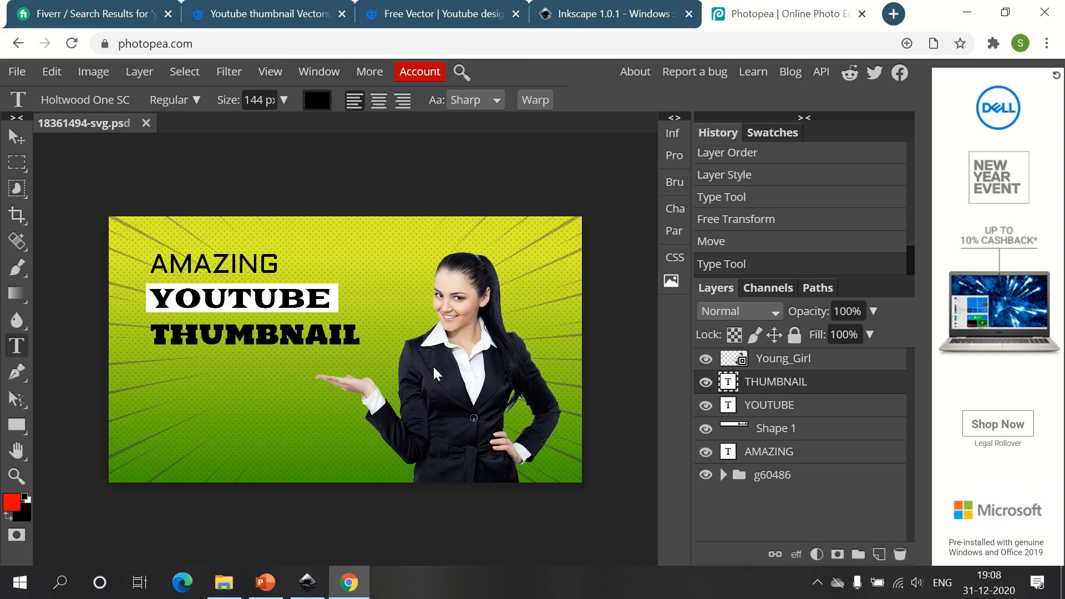
# - Recolor the YOUTUBE text to dark olive green, hex 5a7e19
pyautogui.click(776, 407)
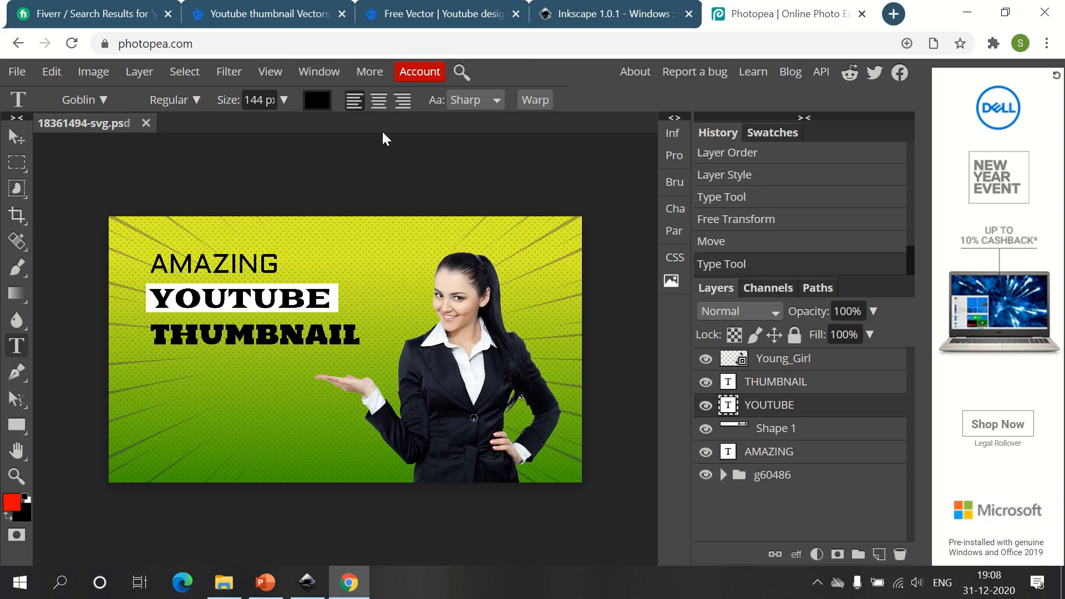
pyautogui.click(318, 103)
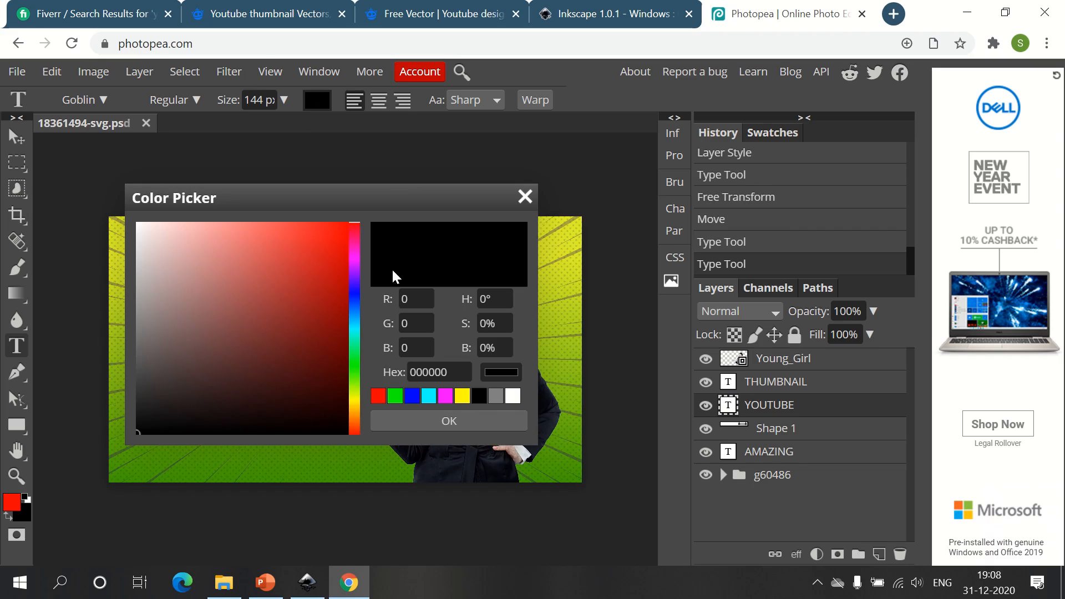
pyautogui.click(357, 365)
pyautogui.moveTo(360, 189); pyautogui.dragTo(661, 176)
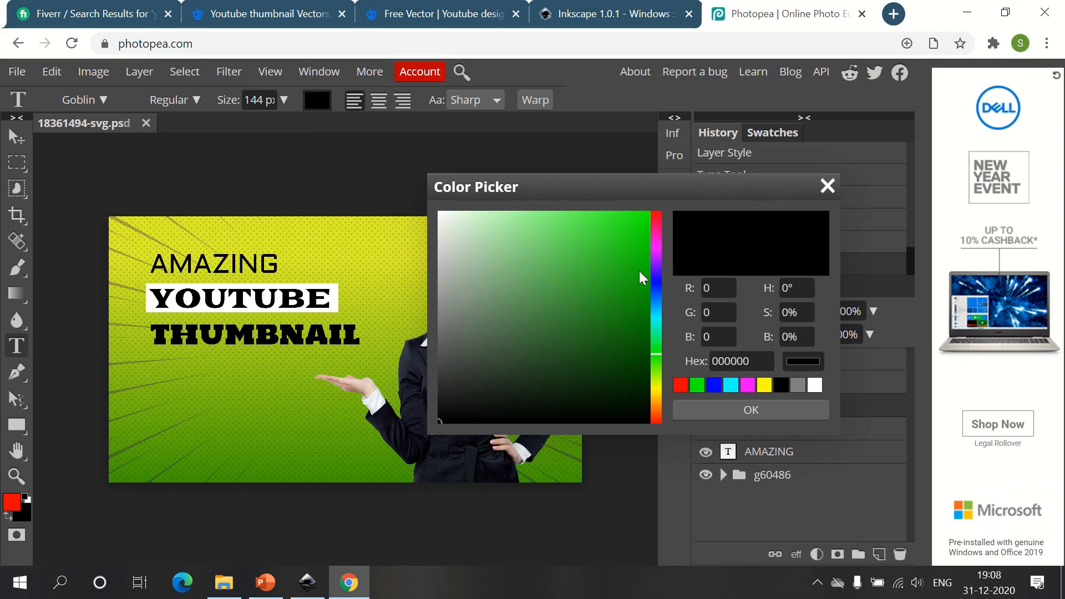
pyautogui.click(648, 211)
pyautogui.click(606, 234)
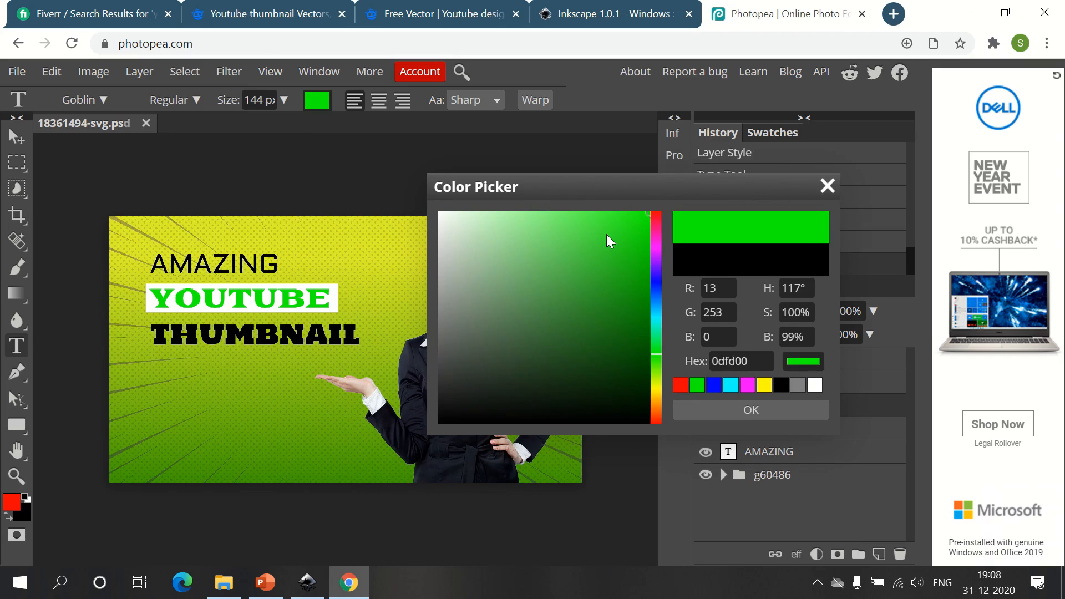
pyautogui.click(657, 364)
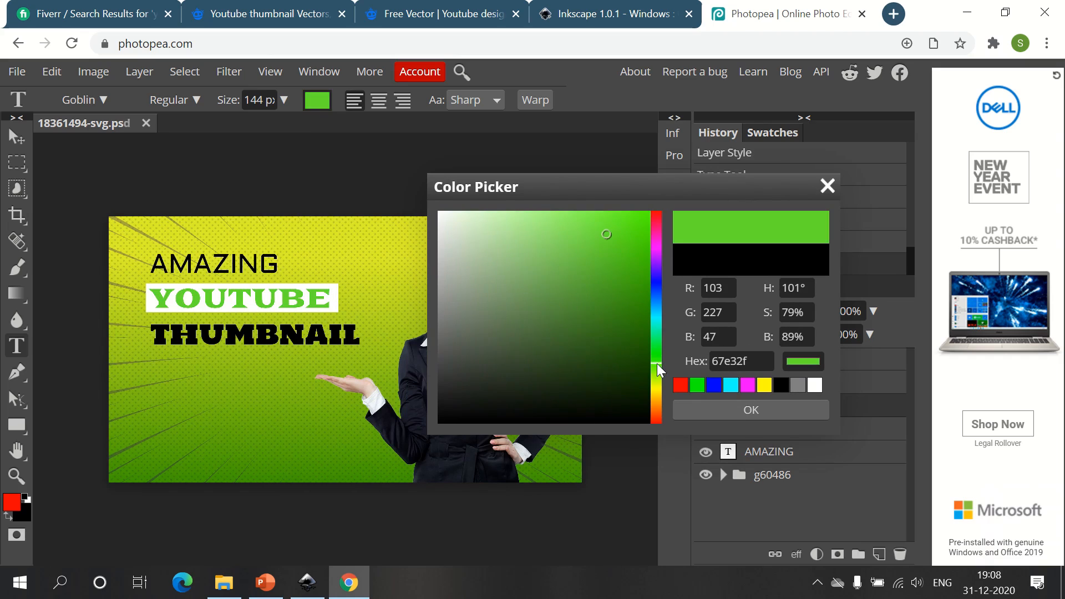
pyautogui.click(657, 375)
pyautogui.moveTo(610, 298); pyautogui.dragTo(608, 318)
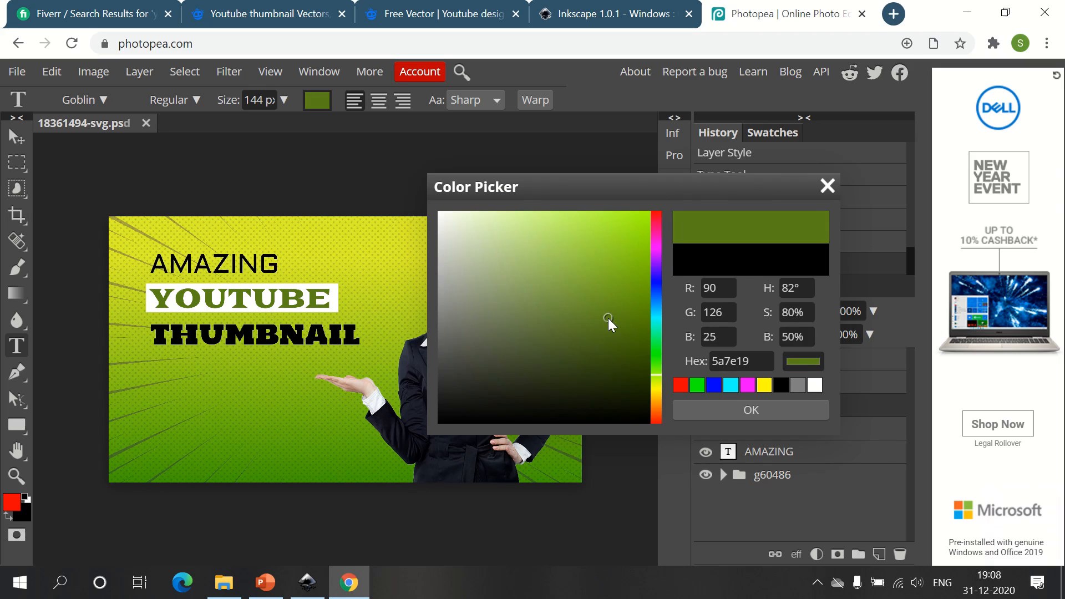
pyautogui.click(759, 411)
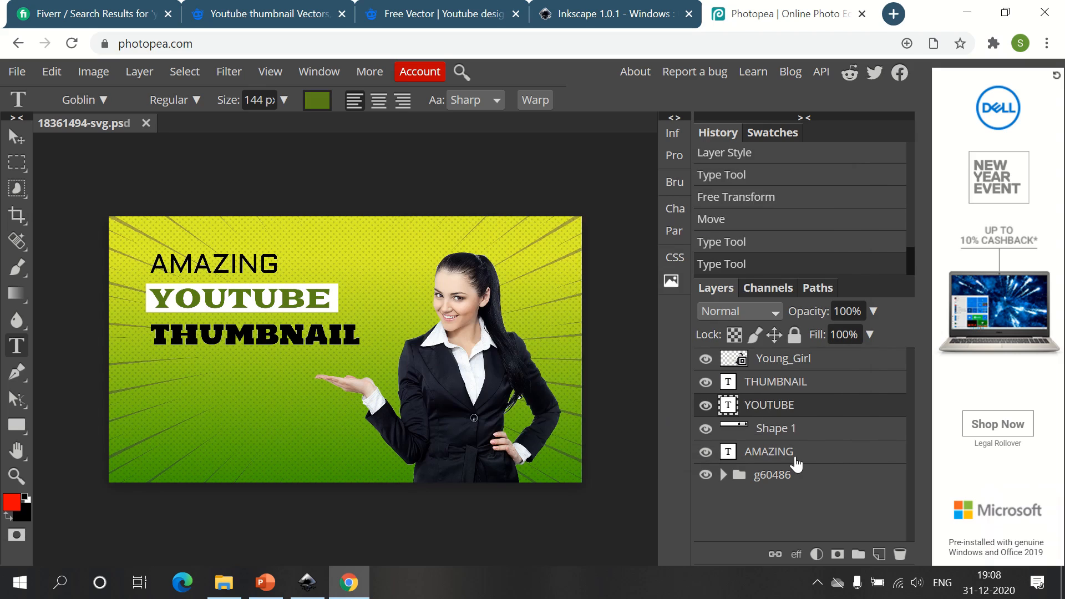
# - Try white, green and orange shades on the AMAZING text, settling on dark gray, hex 2c2c2c
pyautogui.click(793, 452)
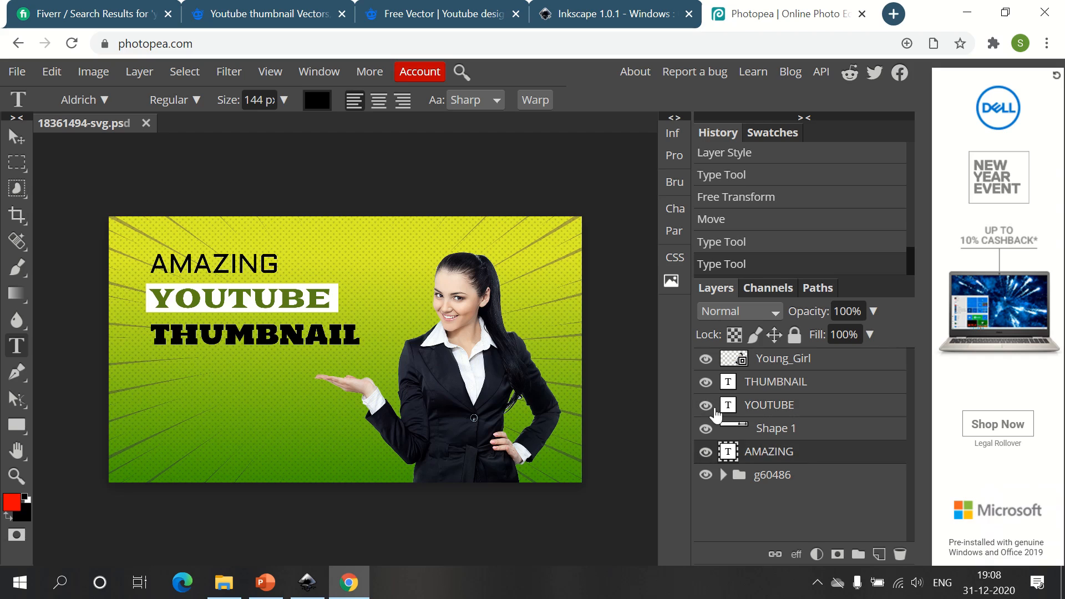
pyautogui.click(317, 101)
pyautogui.moveTo(444, 212); pyautogui.dragTo(432, 207)
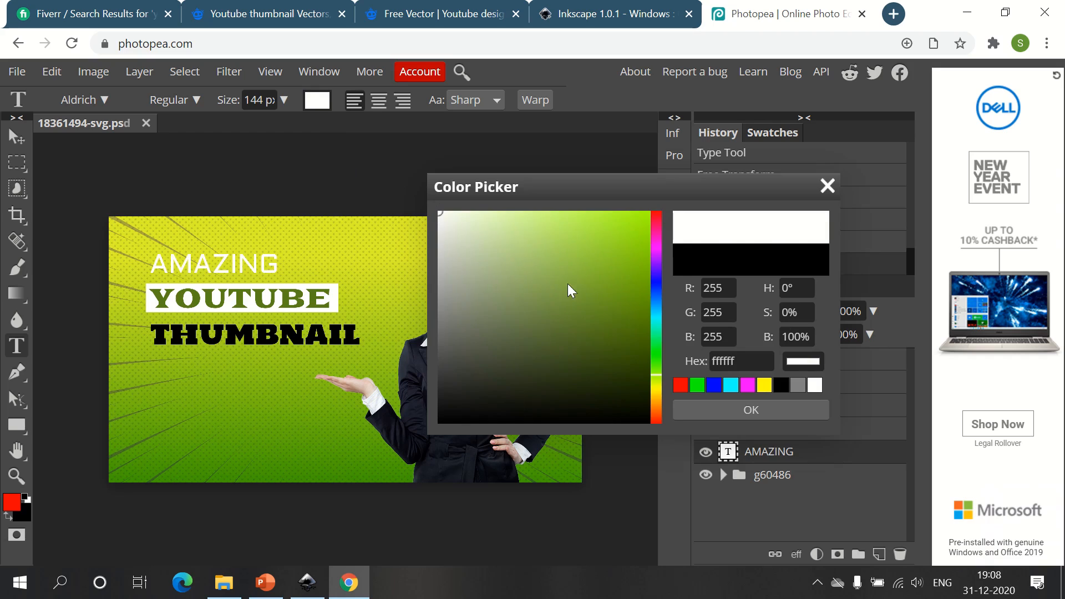
pyautogui.click(658, 354)
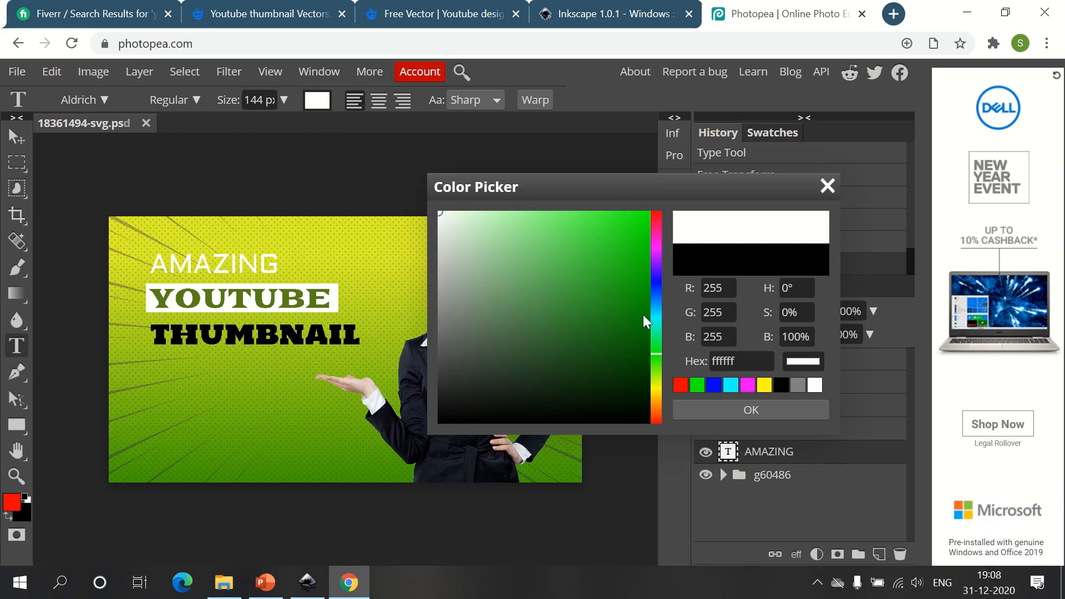
pyautogui.moveTo(649, 312); pyautogui.dragTo(644, 334)
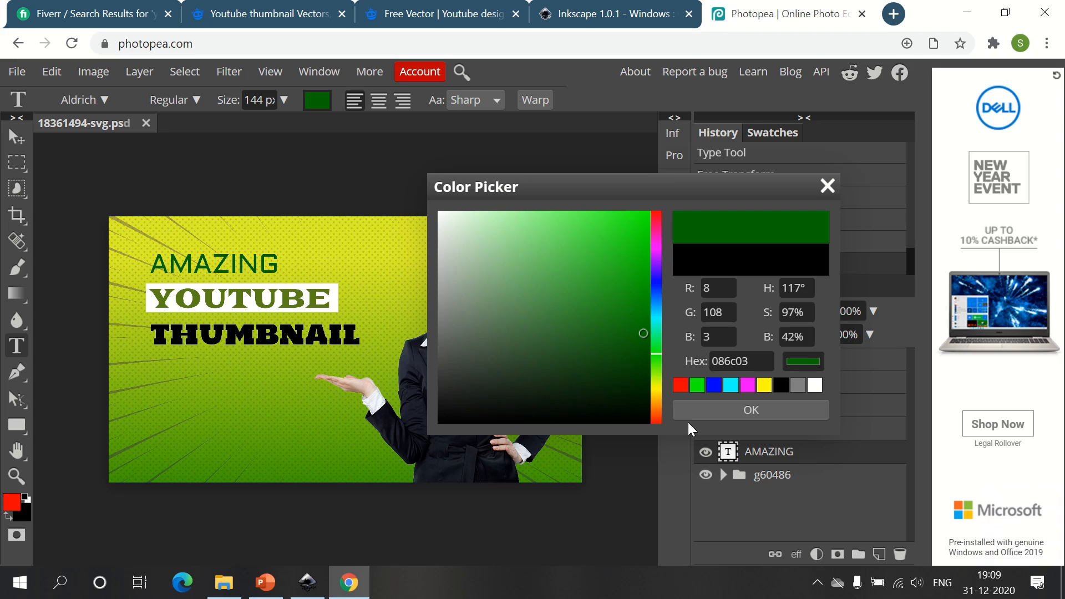
pyautogui.click(657, 414)
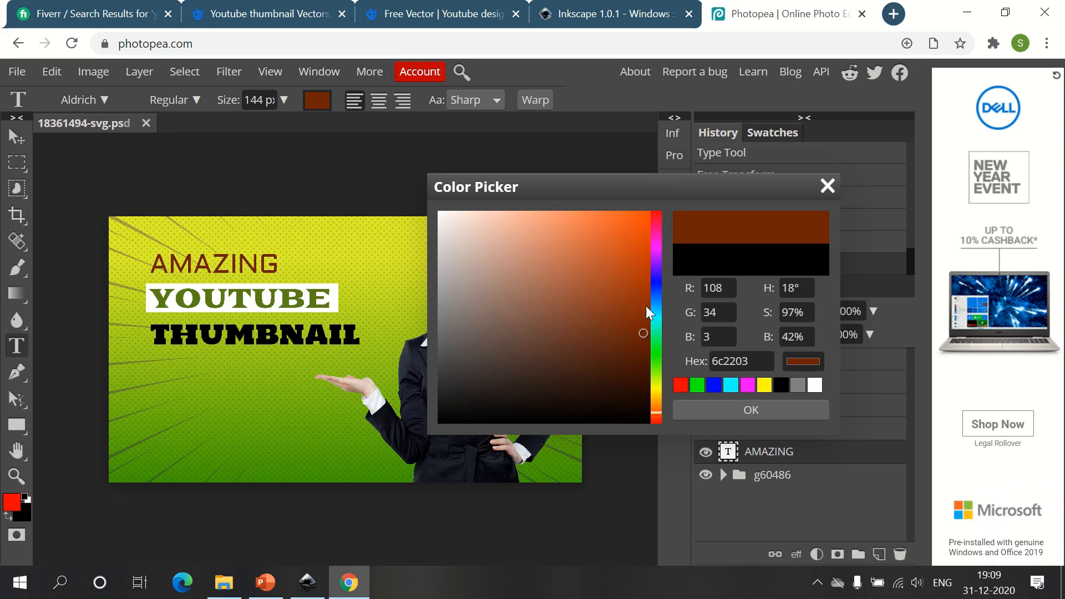
pyautogui.click(651, 260)
pyautogui.moveTo(645, 246)
pyautogui.mouseDown()
pyautogui.moveTo(636, 235)
pyautogui.moveTo(646, 225)
pyautogui.mouseUp()
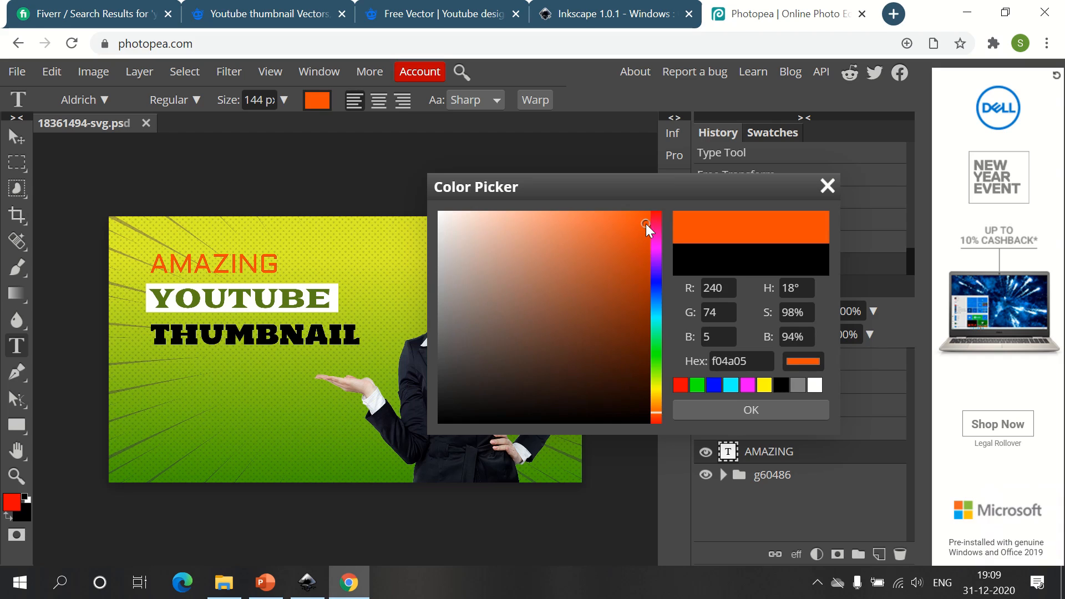
pyautogui.moveTo(447, 358)
pyautogui.mouseDown()
pyautogui.moveTo(428, 386)
pyautogui.moveTo(437, 386)
pyautogui.mouseUp()
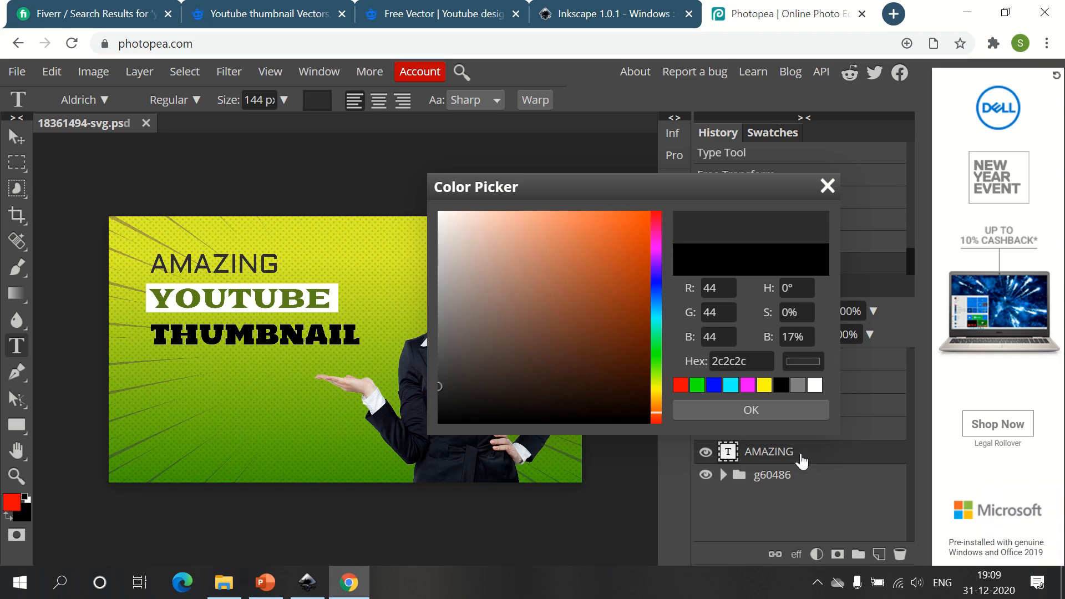
pyautogui.click(795, 411)
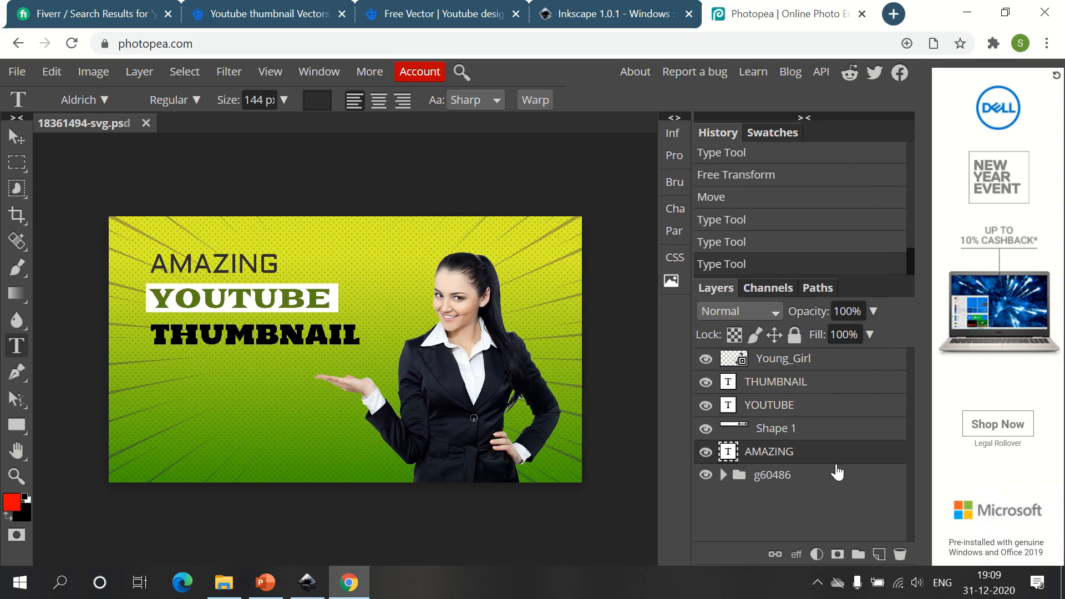
# - Recolor the THUMBNAIL text to a bright yellowish green
pyautogui.click(796, 388)
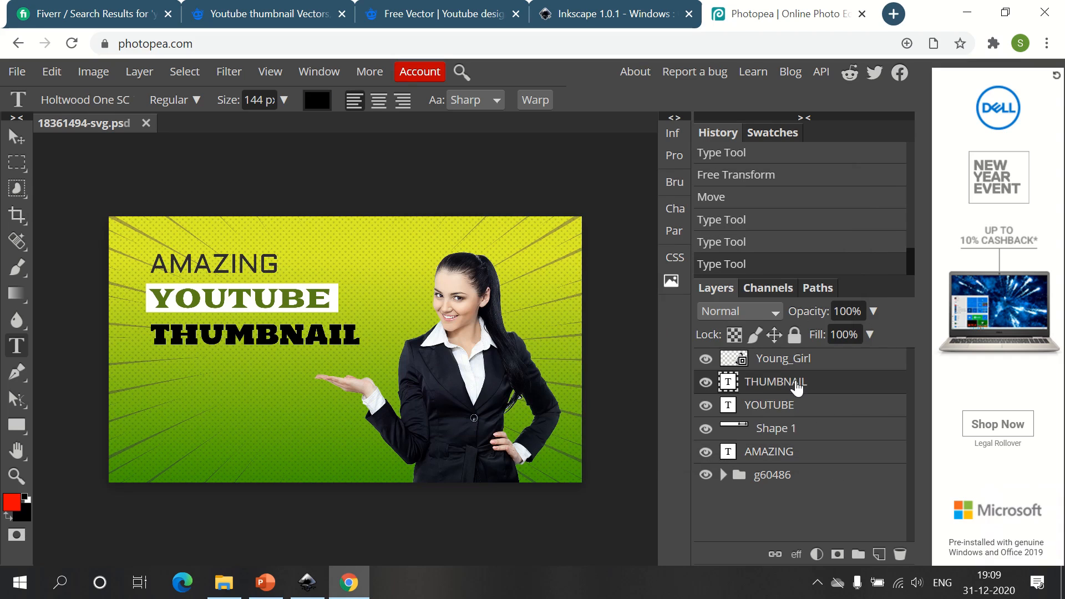
pyautogui.click(319, 103)
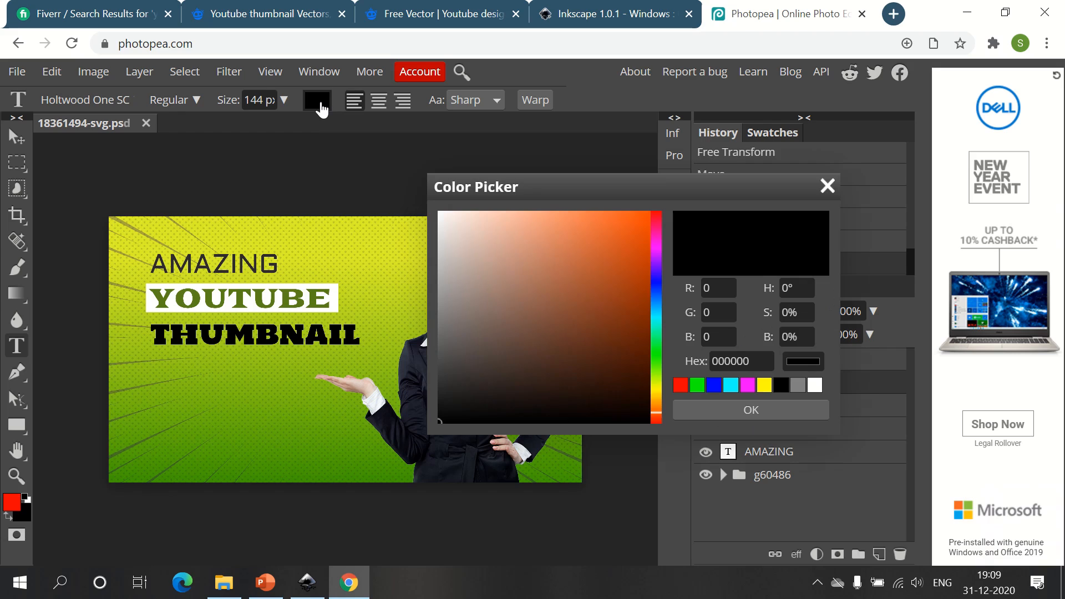
pyautogui.click(659, 361)
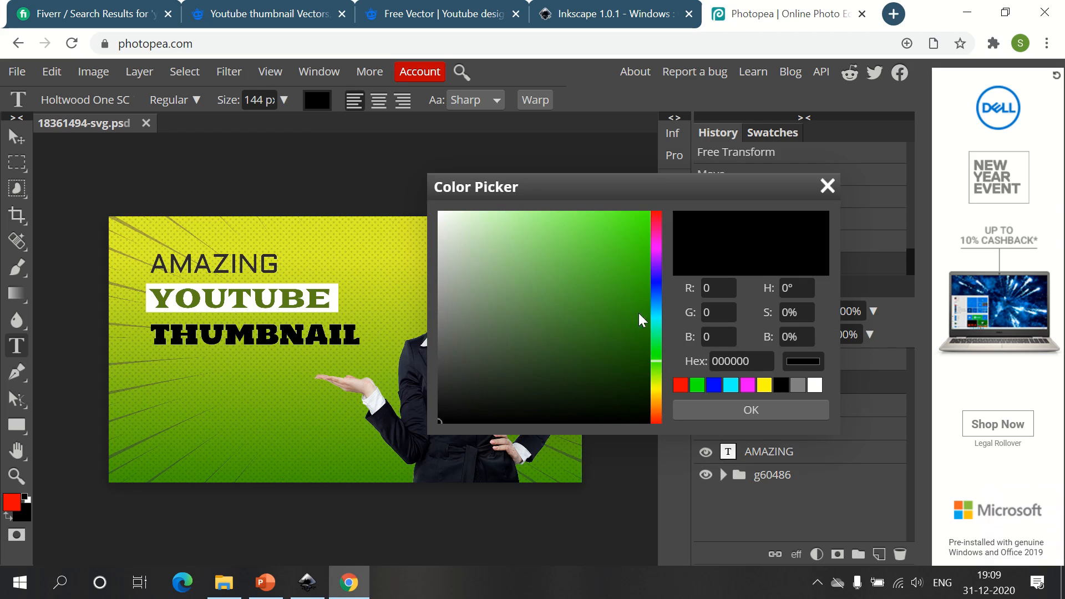
pyautogui.moveTo(640, 275)
pyautogui.mouseDown()
pyautogui.moveTo(653, 263)
pyautogui.moveTo(644, 271)
pyautogui.mouseUp()
pyautogui.click(653, 368)
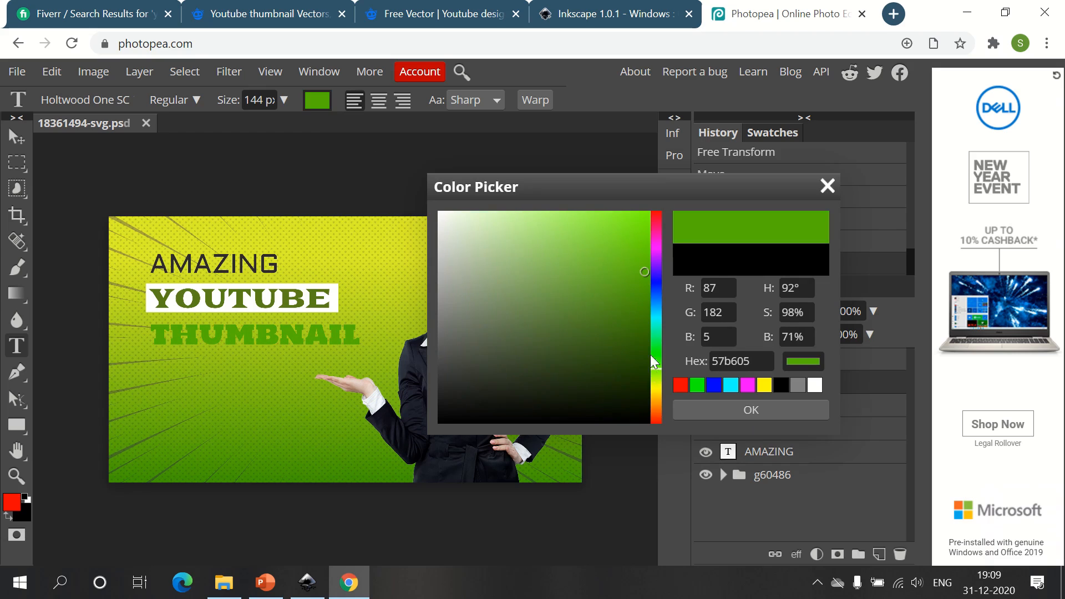
pyautogui.moveTo(635, 294); pyautogui.dragTo(625, 243)
pyautogui.click(770, 411)
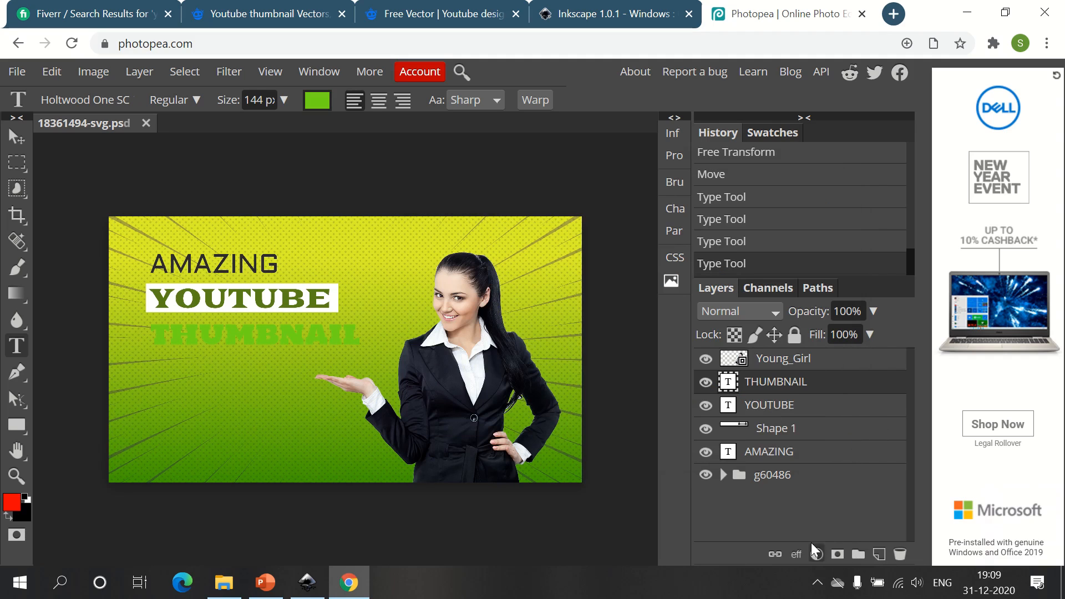
# - Add a white outside stroke of 24 px to the THUMBNAIL text
pyautogui.click(796, 554)
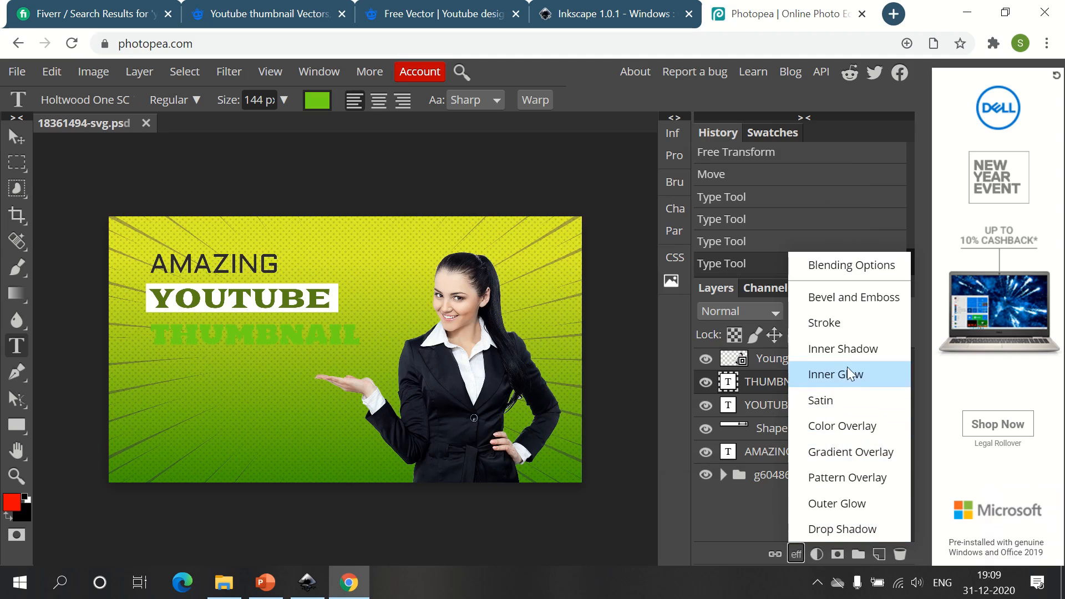
pyautogui.click(847, 328)
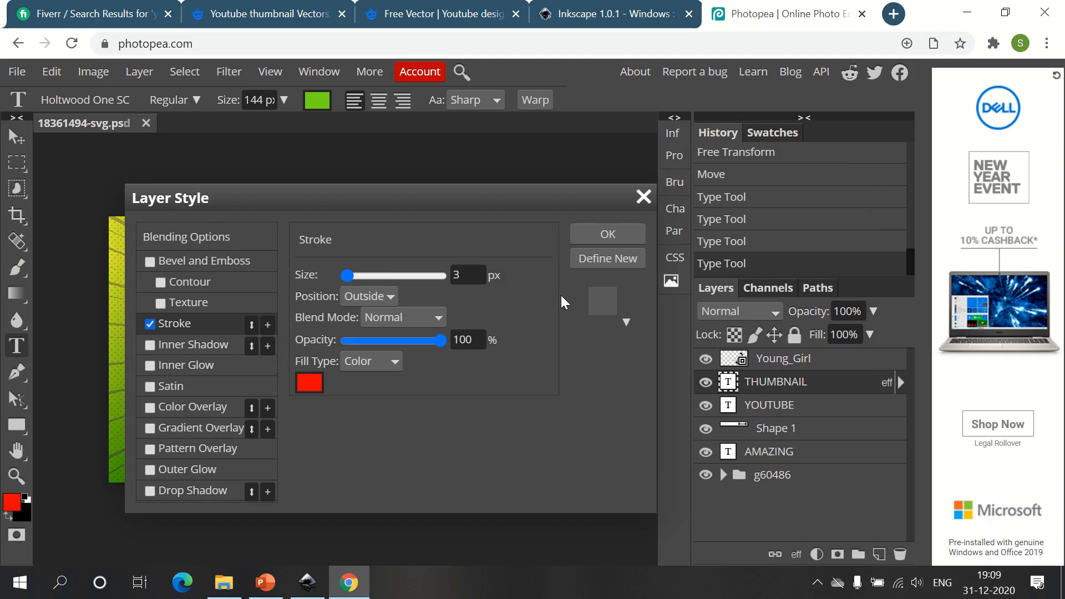
pyautogui.moveTo(347, 201)
pyautogui.mouseDown()
pyautogui.moveTo(547, 191)
pyautogui.moveTo(627, 176)
pyautogui.mouseUp()
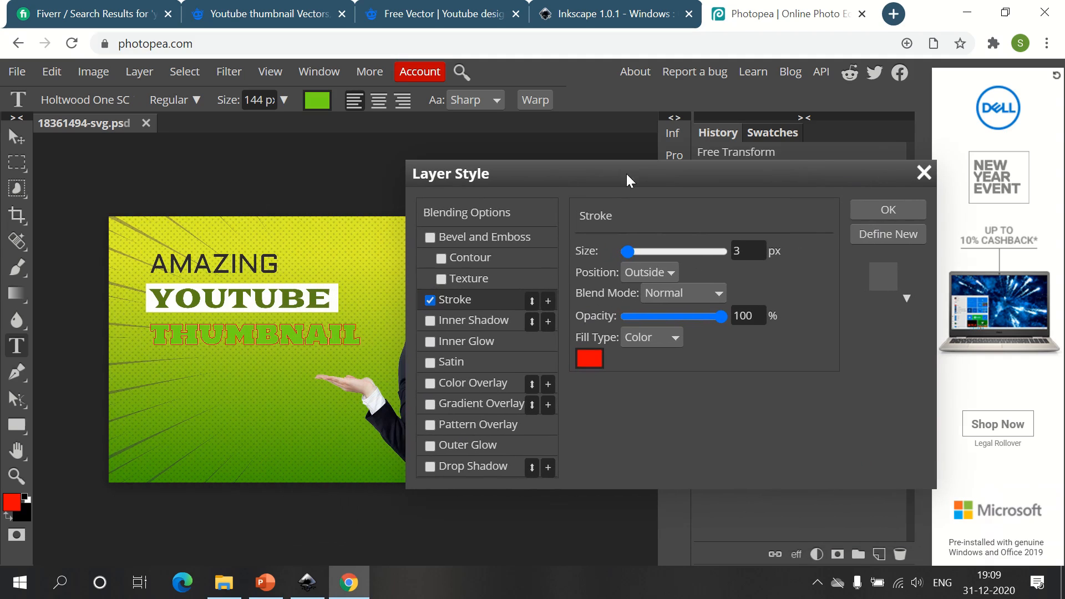
pyautogui.click(589, 360)
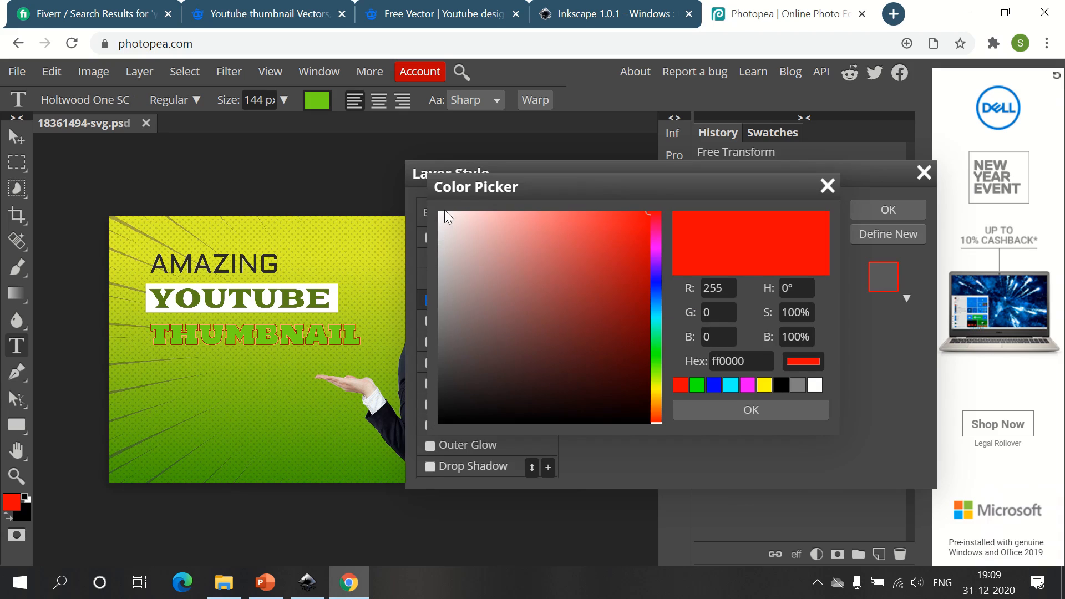
pyautogui.moveTo(445, 214); pyautogui.dragTo(431, 208)
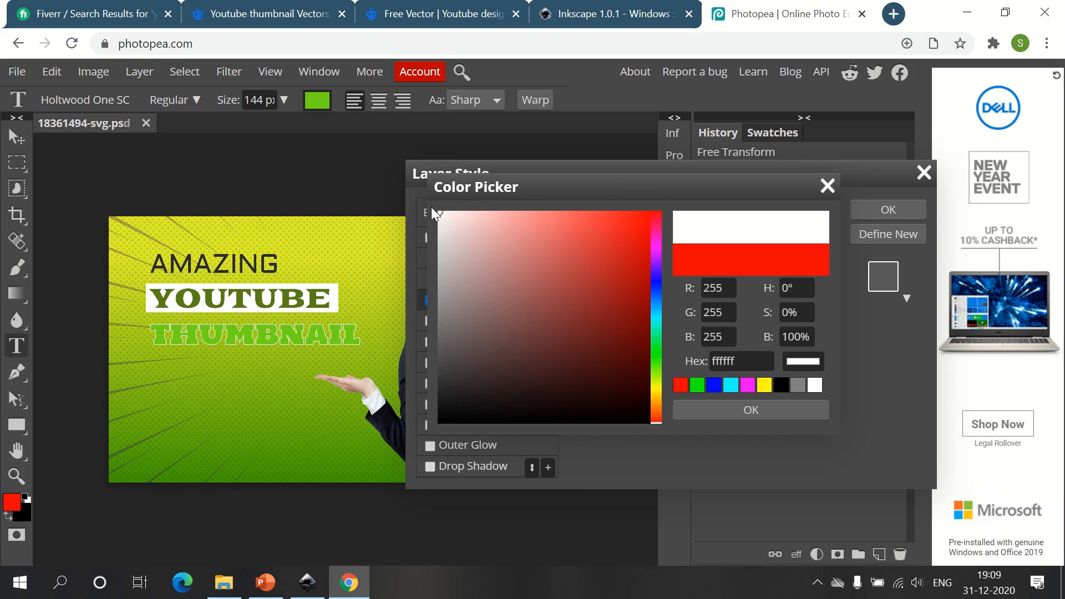
pyautogui.click(782, 414)
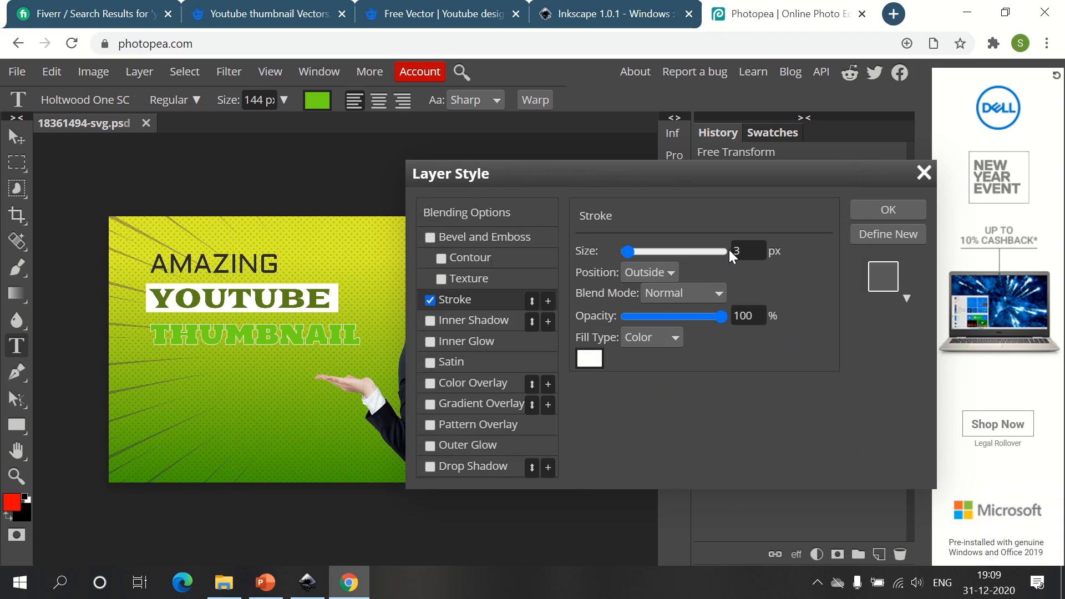
pyautogui.moveTo(624, 251); pyautogui.dragTo(638, 248)
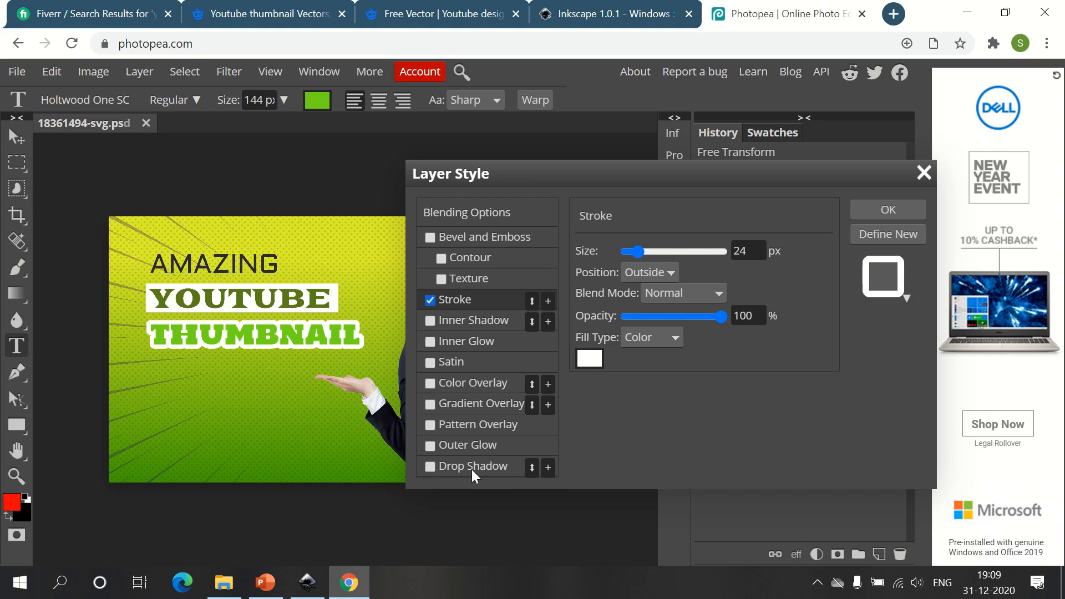
# - Add a drop shadow to the THUMBNAIL text with 42% opacity, 89° angle, 58 px distance, 24% spread and 54 px size, and apply the layer style
pyautogui.click(444, 469)
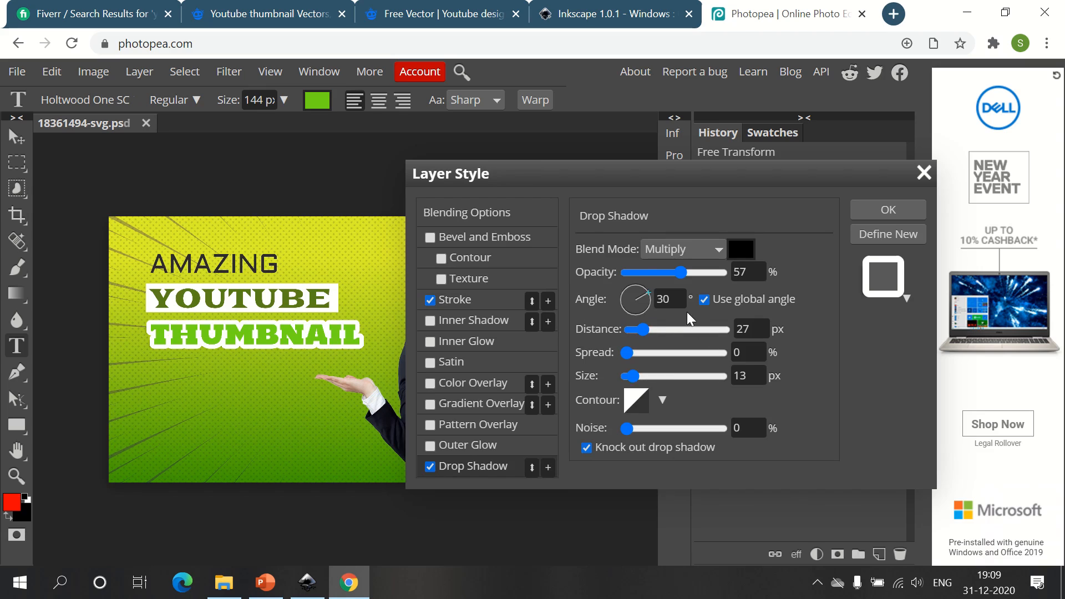
pyautogui.moveTo(644, 328); pyautogui.dragTo(635, 283)
pyautogui.moveTo(636, 374); pyautogui.dragTo(651, 375)
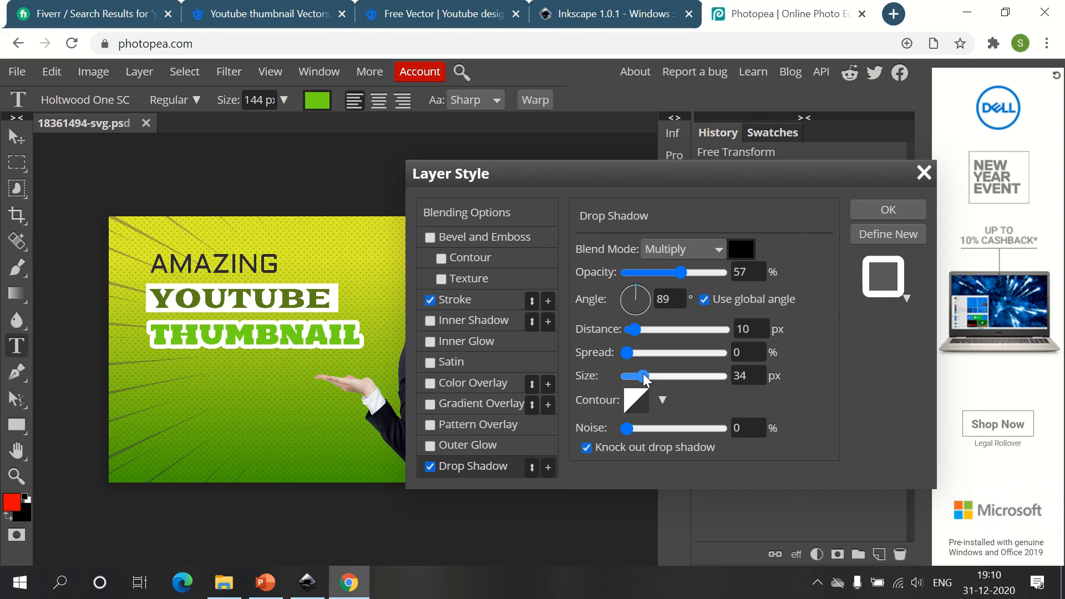
pyautogui.moveTo(631, 329); pyautogui.dragTo(657, 329)
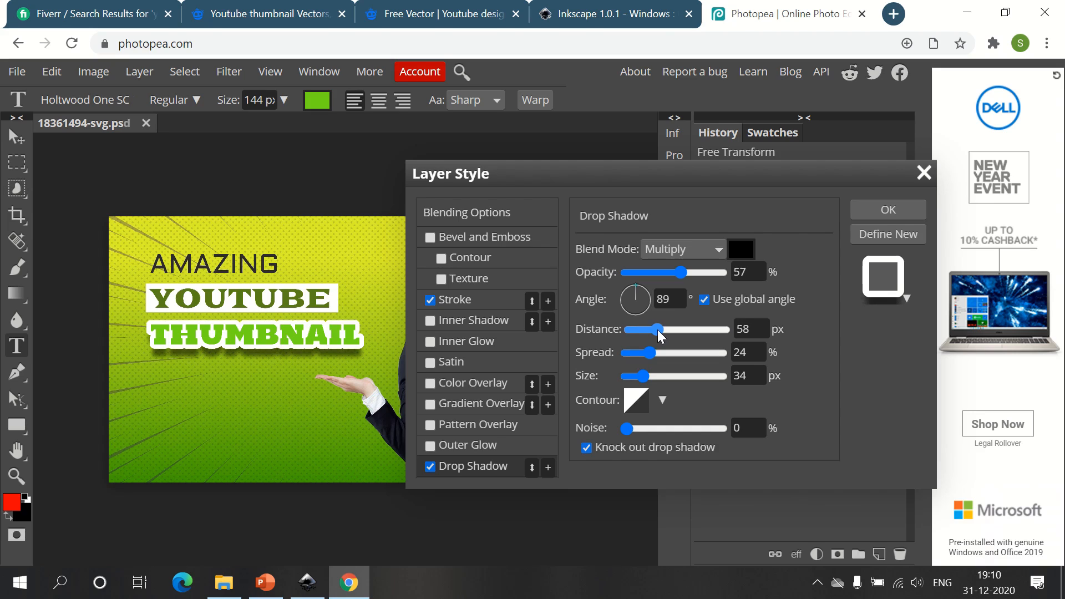
pyautogui.moveTo(645, 378); pyautogui.dragTo(652, 375)
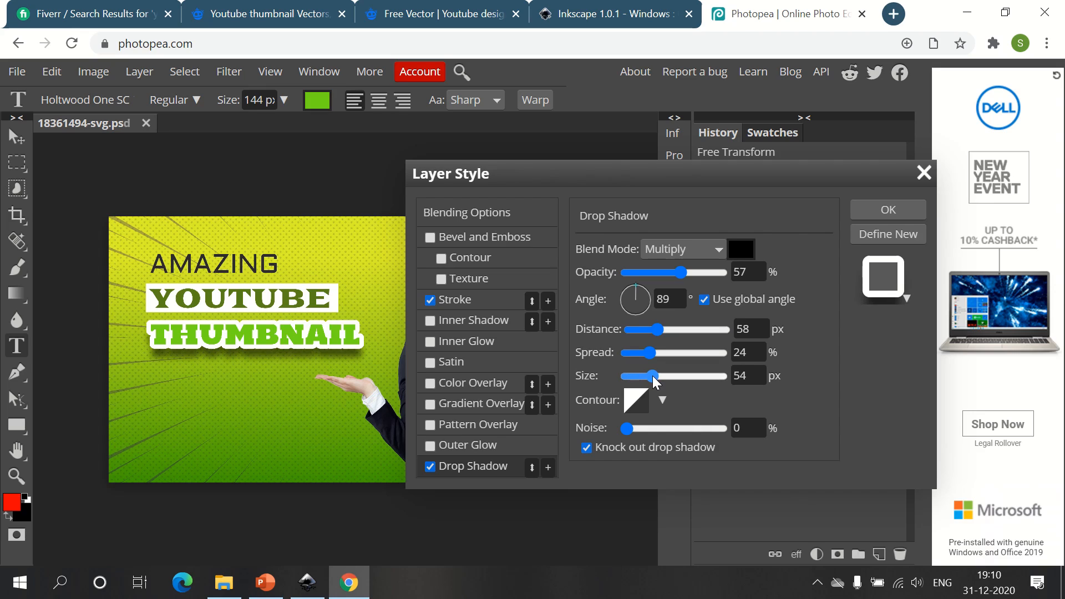
pyautogui.click(666, 275)
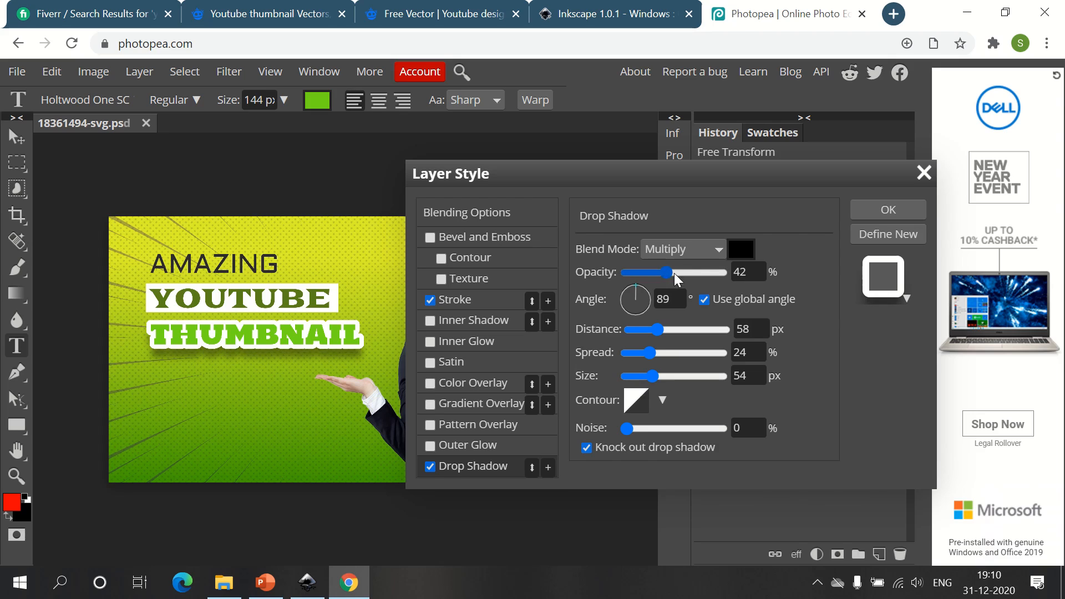
pyautogui.click(888, 210)
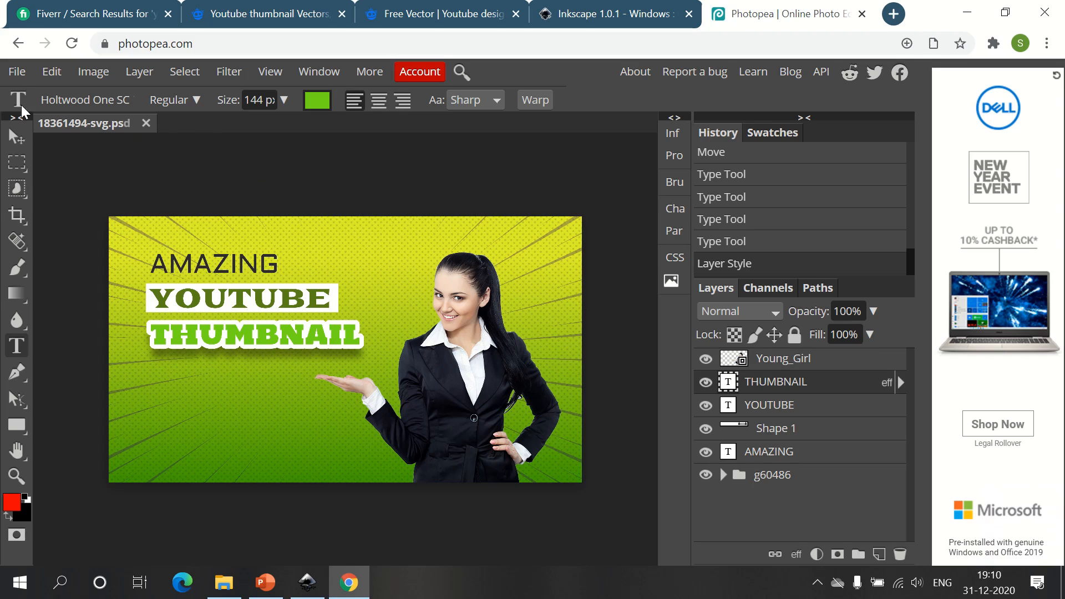
# - Export the finished thumbnail as a PNG at 2560 × 1440 px with 100% quality and save it
pyautogui.click(16, 71)
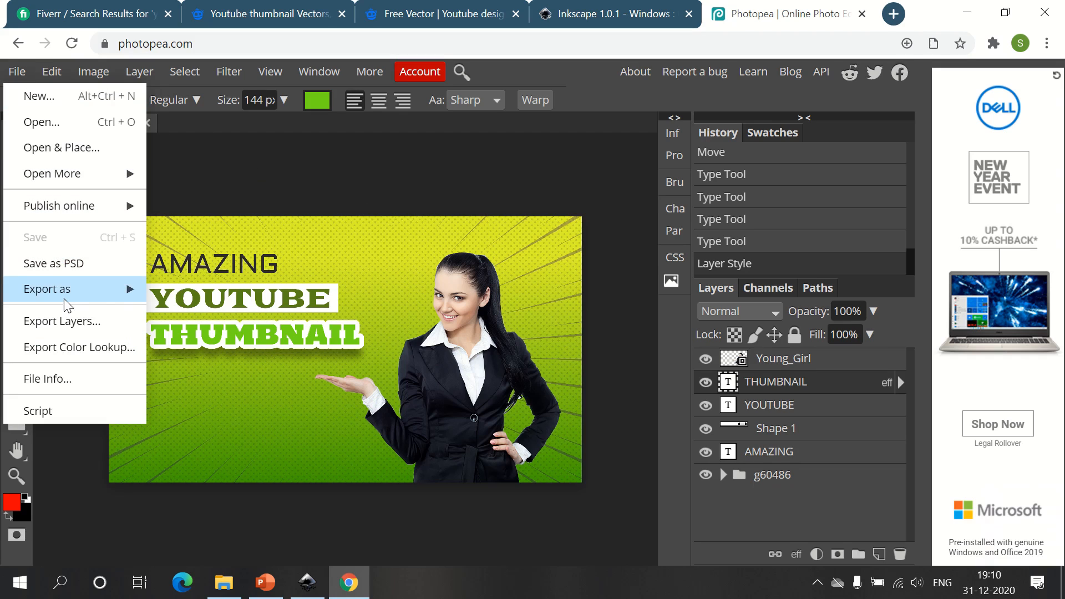
pyautogui.moveTo(64, 292)
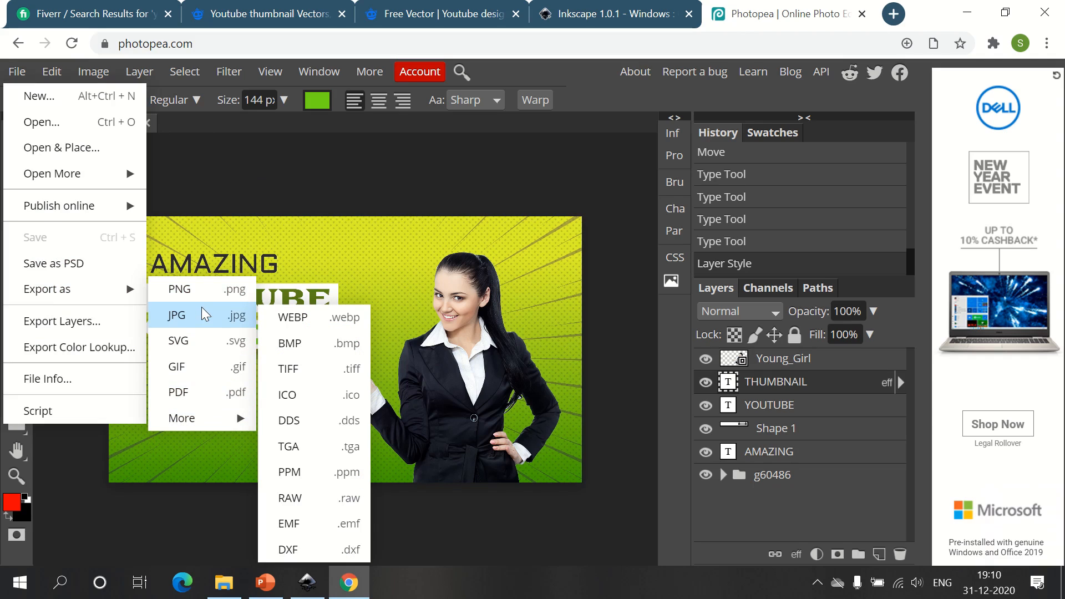
pyautogui.click(202, 291)
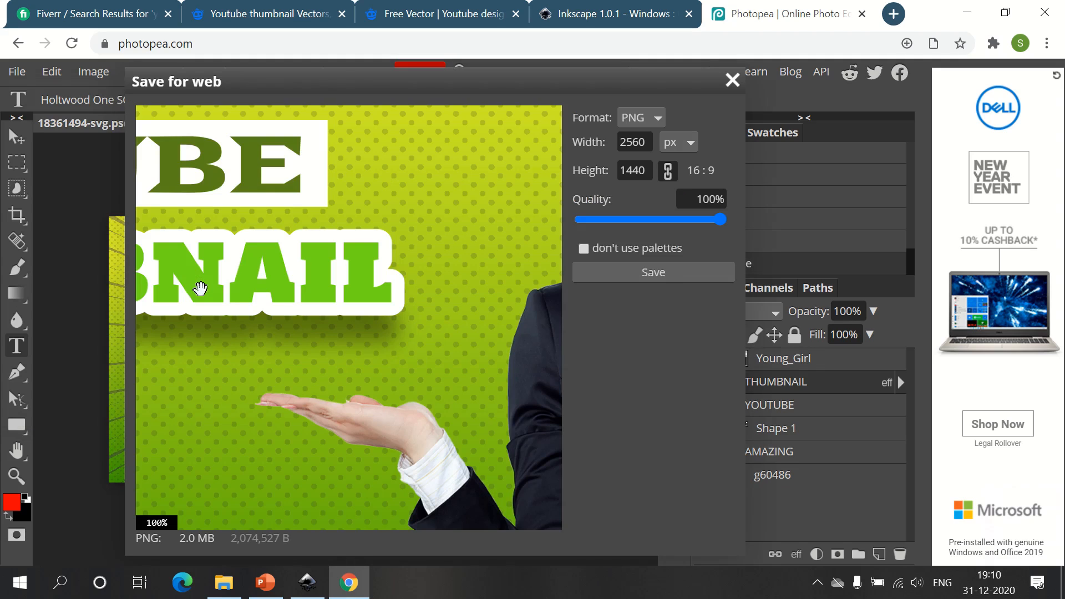
pyautogui.click(681, 271)
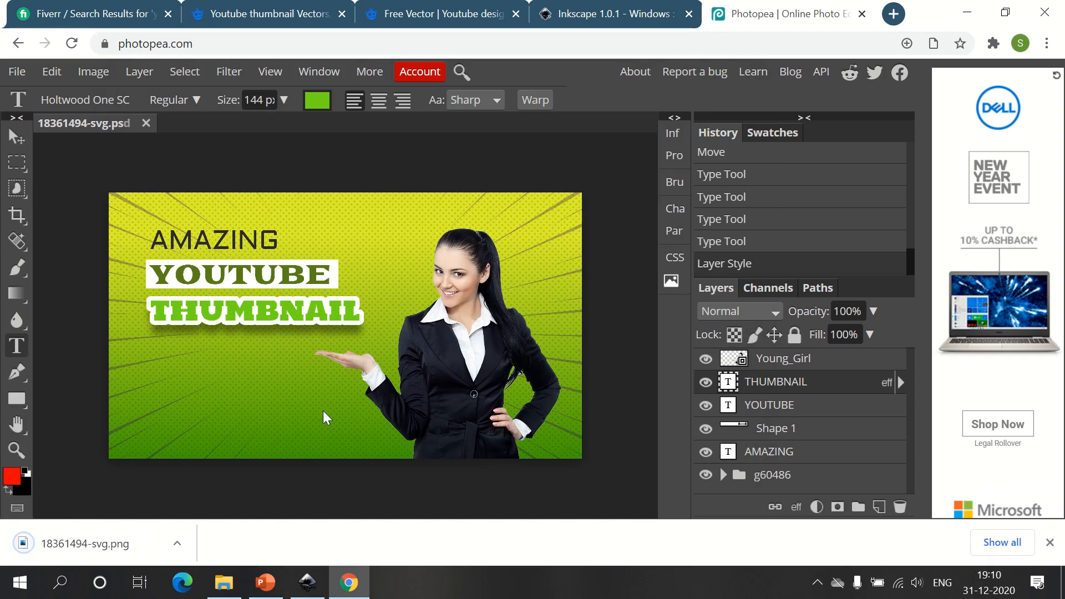
# - Show the downloaded 18361494-svg.png in its folder and open it in a maximized Photos window to review the thumbnail
pyautogui.click(177, 545)
pyautogui.click(219, 481)
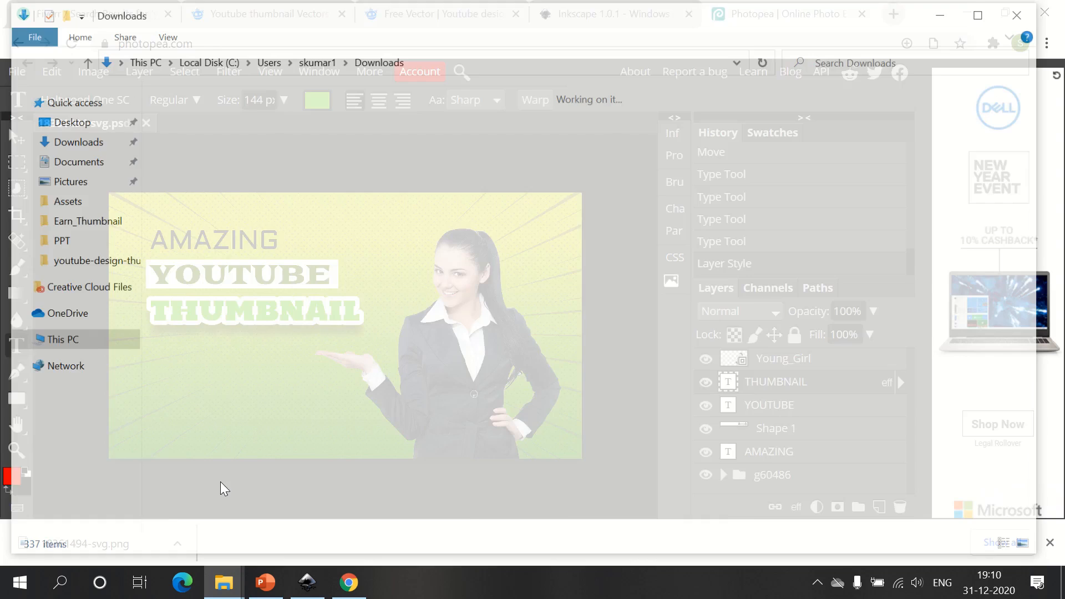
pyautogui.doubleClick(268, 228)
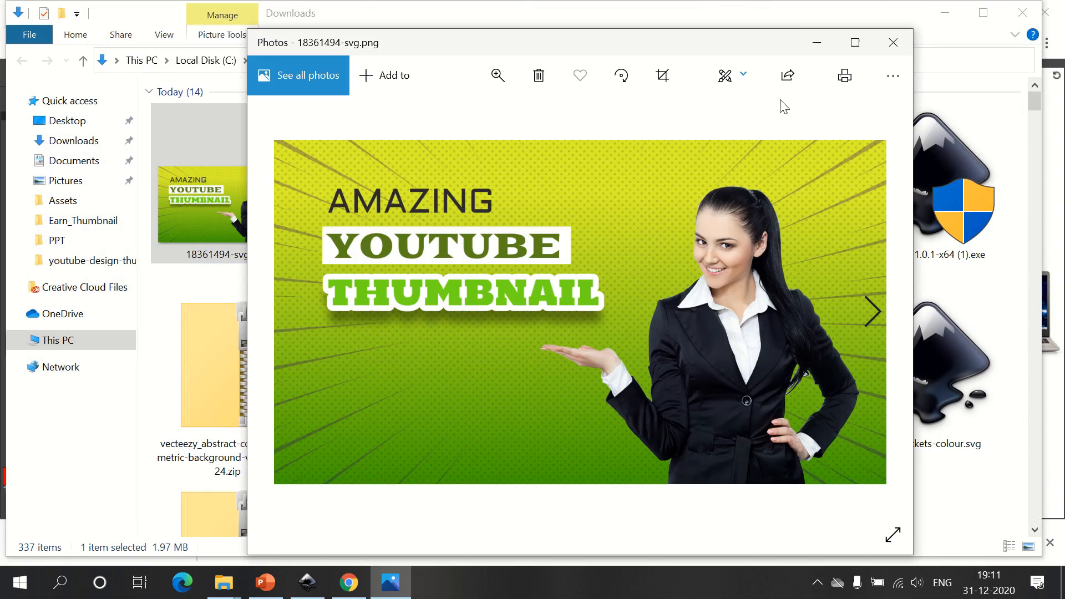
pyautogui.click(855, 42)
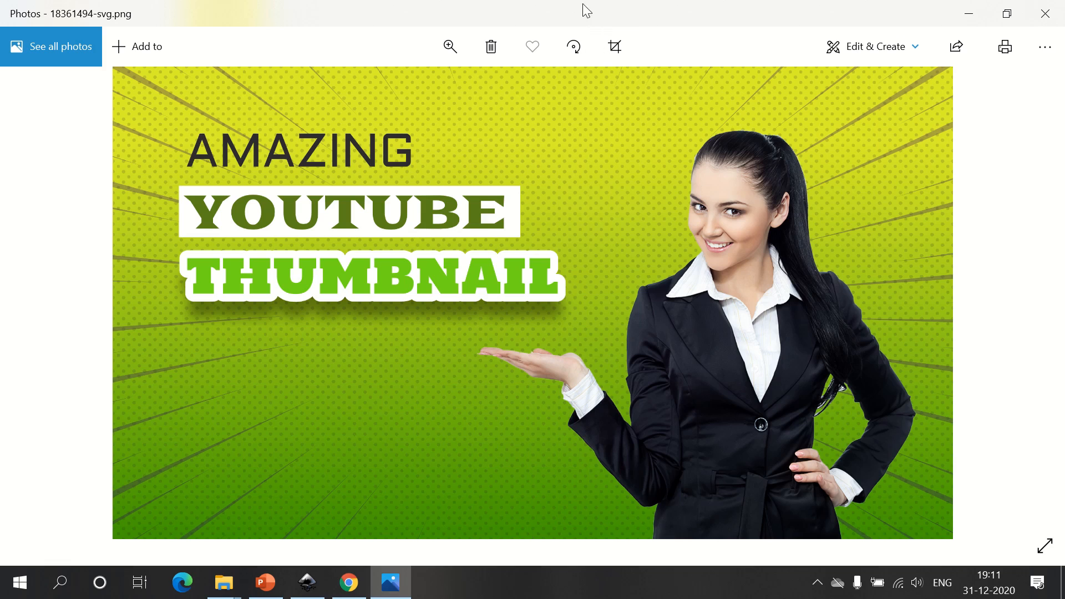
pyautogui.moveTo(585, 5)
pyautogui.click(485, 30)
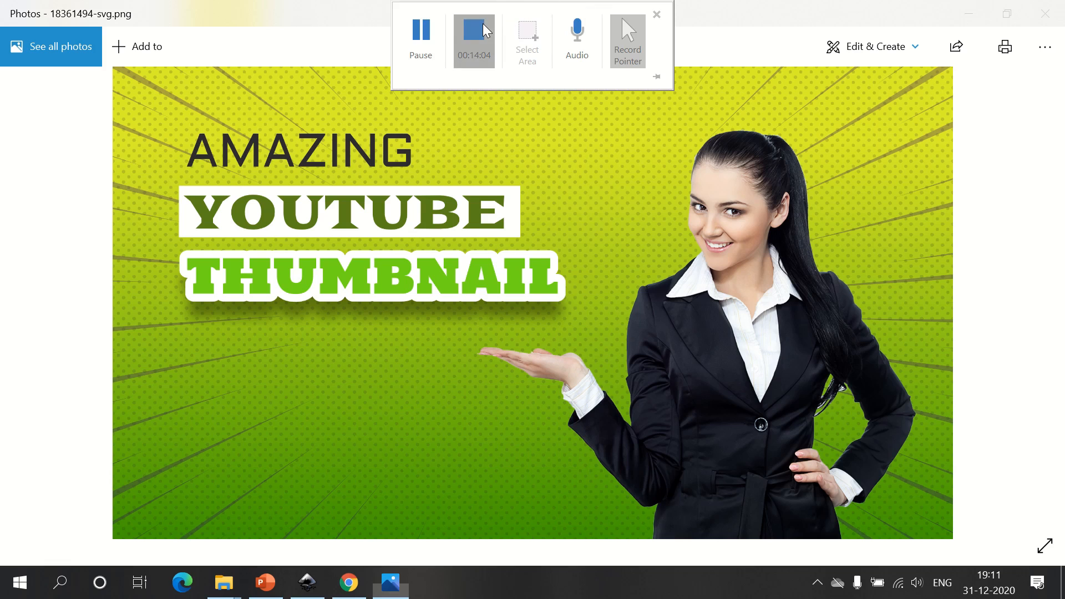